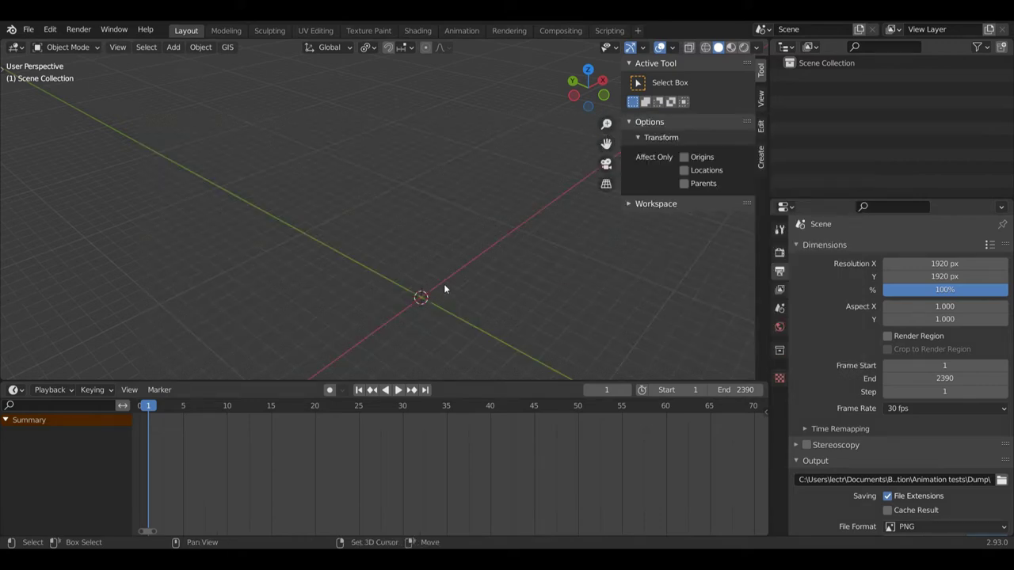
Step: Add a cylinder mesh and switch it to Edit Mode with edge selection
key(shift+a)
mouse_move(443, 282)
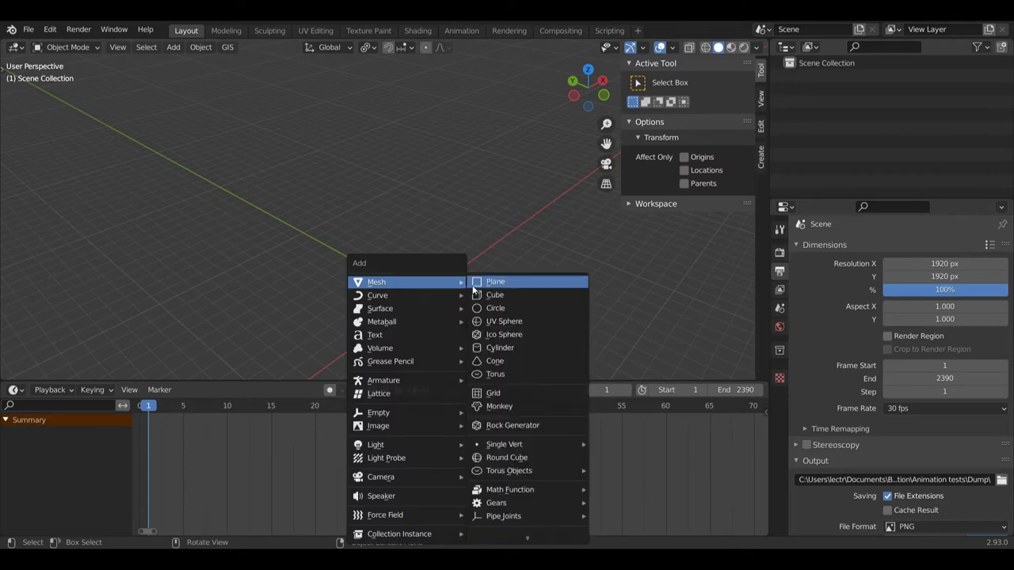
click(501, 348)
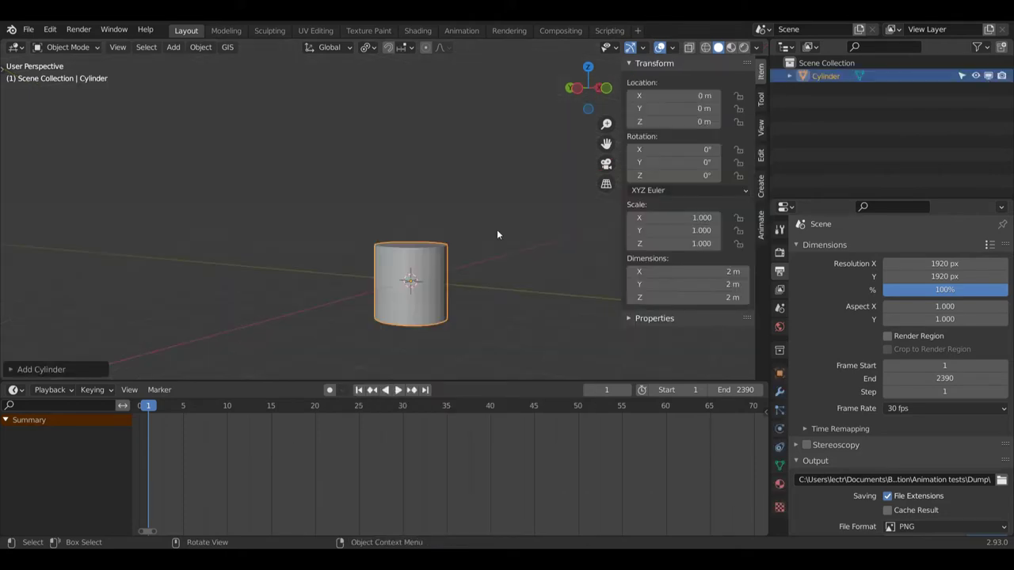
key(ctrl+Tab)
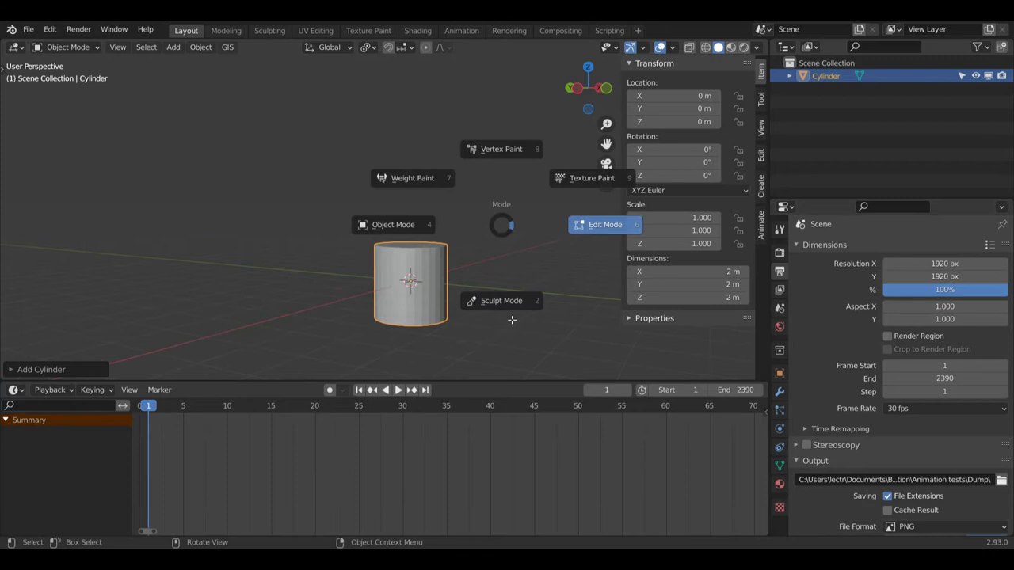
key(2)
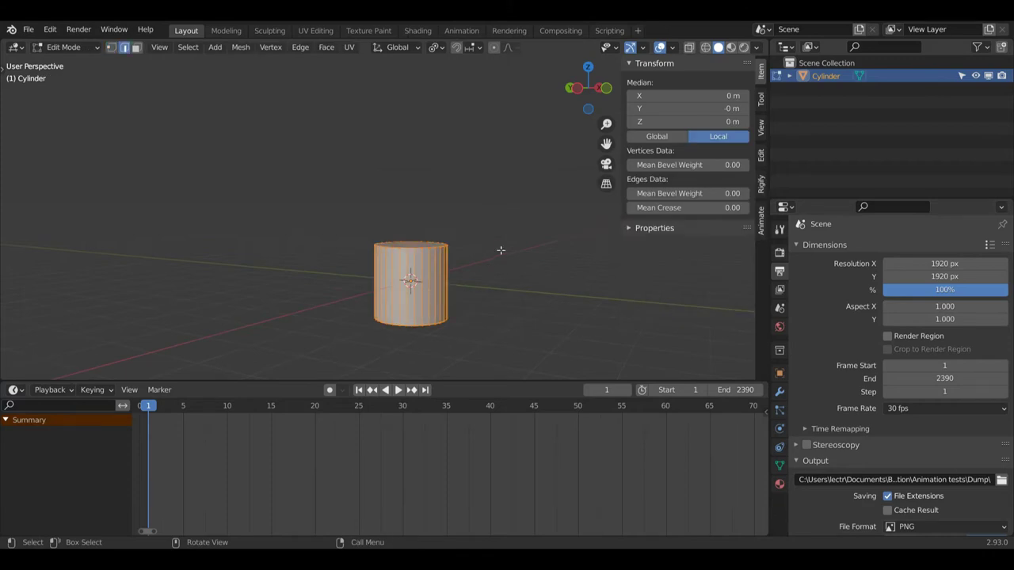
Step: Lower the cylinder's top edge loop along Z by about 1.41 m
key(alt)
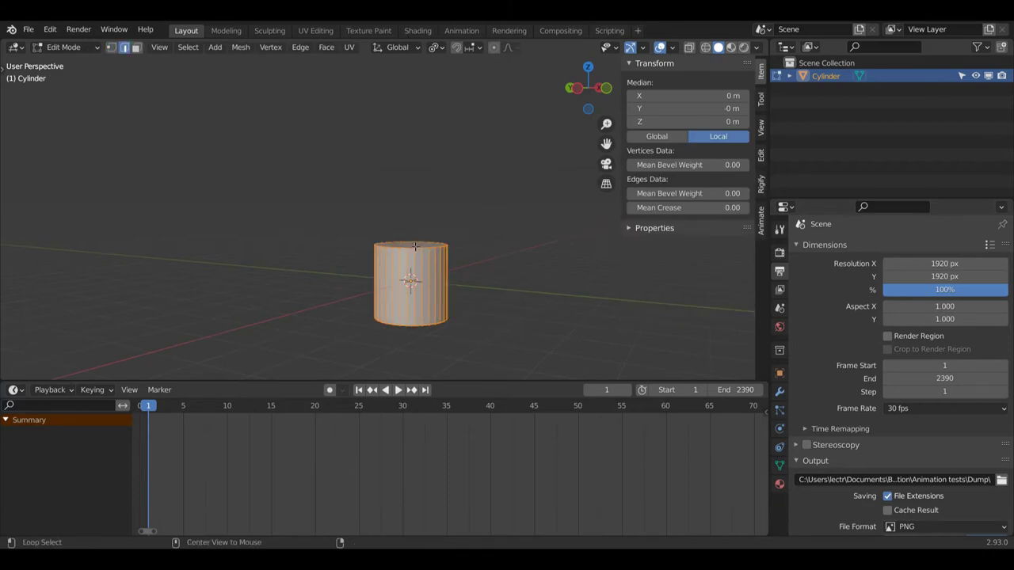
alt+click(423, 241)
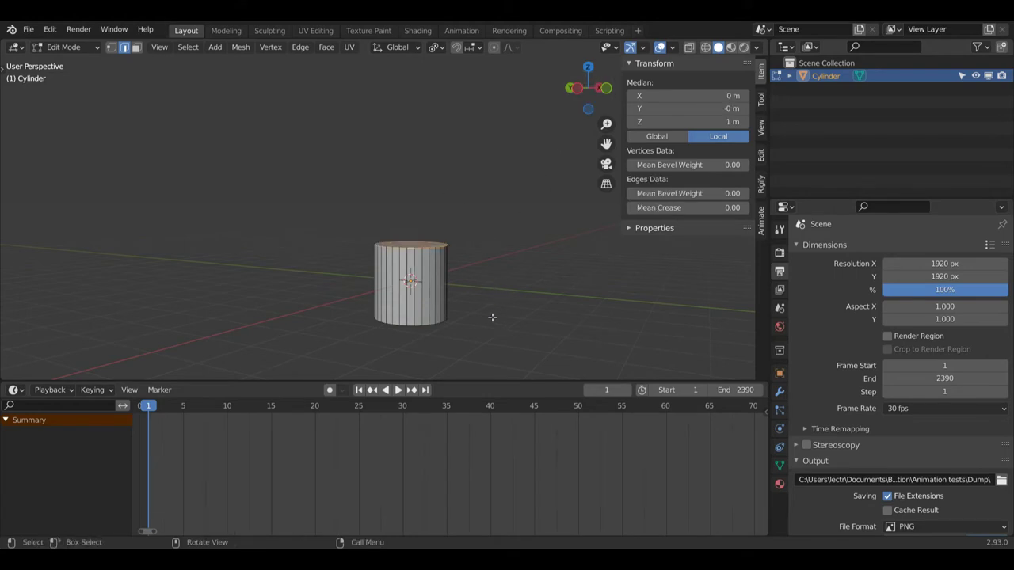
key(g)
key(z)
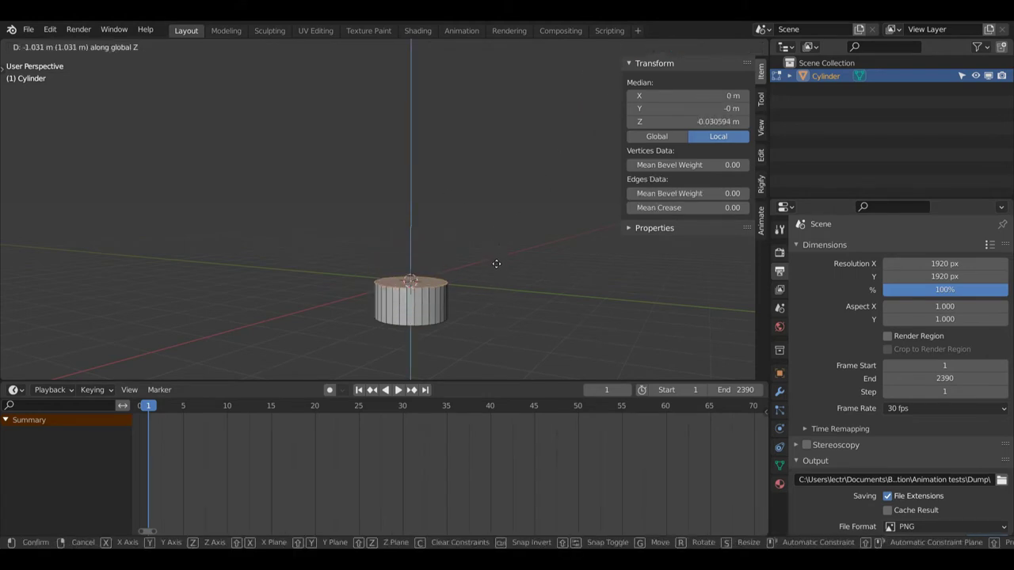
click(496, 275)
Step: Scale the top edge loop outward to about 1.32, excluding the Z axis
key(s)
key(shift+z)
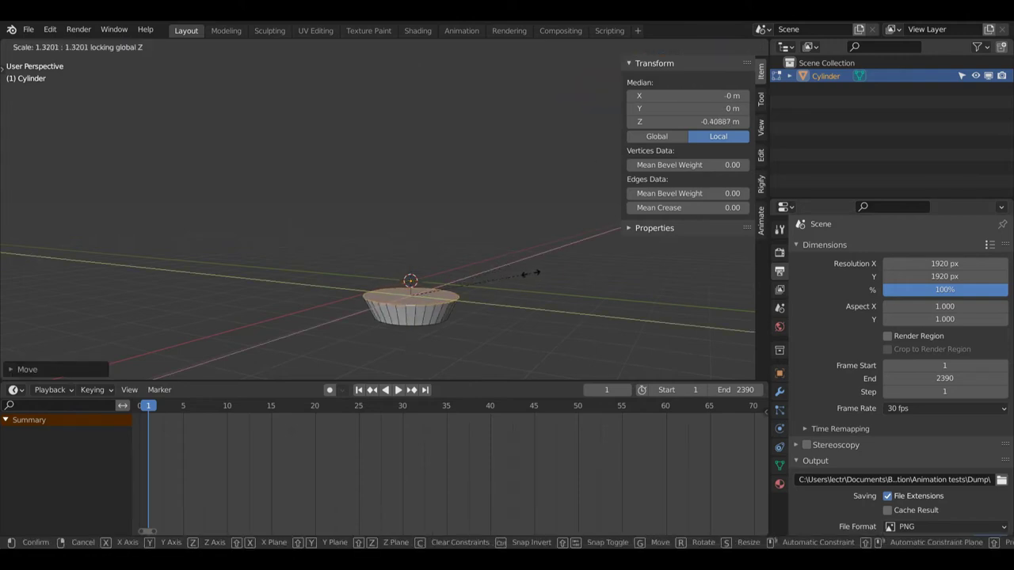
click(530, 274)
Step: Extrude the top edge loop upward along Z to a height of about 5.74 m
middle_drag(530, 274, 658, 305)
middle_drag(547, 301, 526, 174)
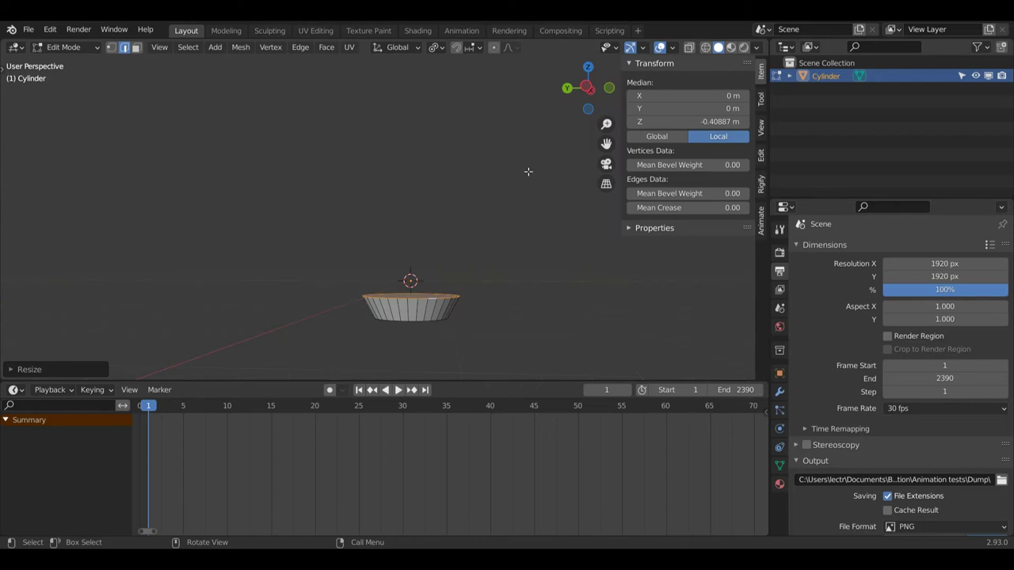
key(g)
key(z)
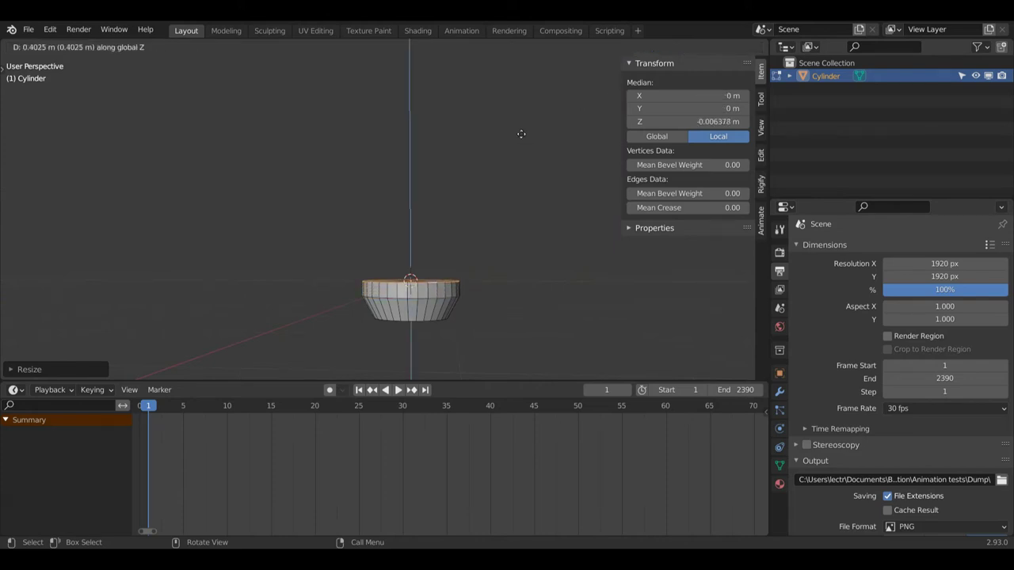
key(e)
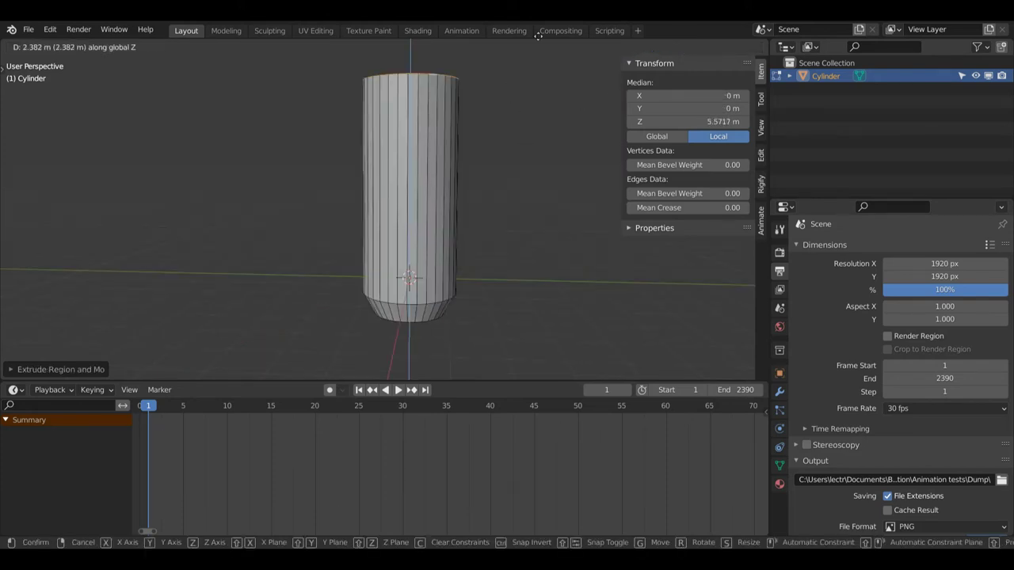
click(537, 37)
Step: Taper the body by scaling its top loop to about 0.61, excluding the Z axis
key(s)
key(shift+z)
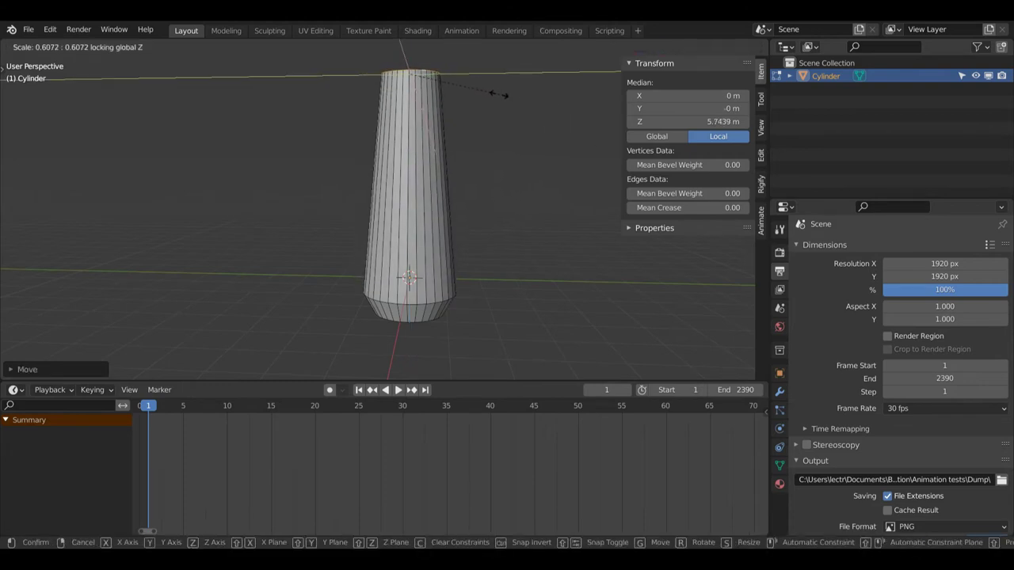
click(495, 98)
Step: Cut an edge loop around the lower body at about Z 0.73 m and scale it to about 1.31 in X and Y
key(ctrl+r)
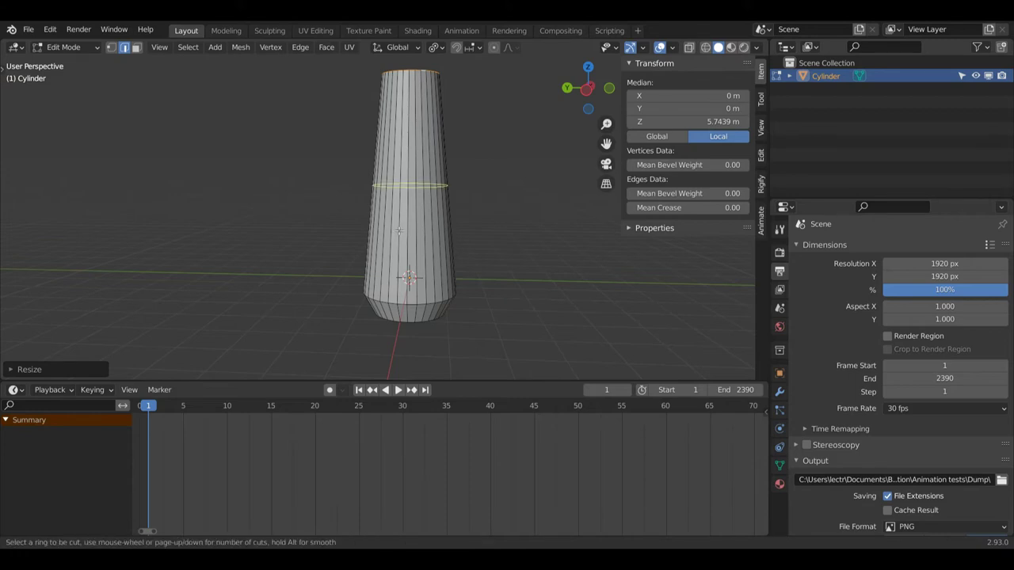
click(404, 190)
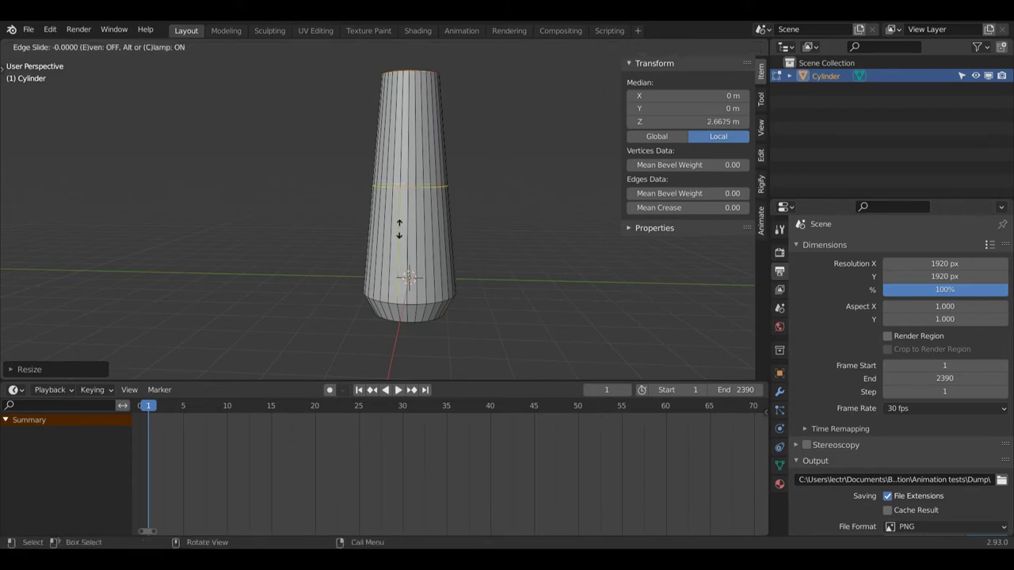
click(470, 294)
key(s)
key(shift+z)
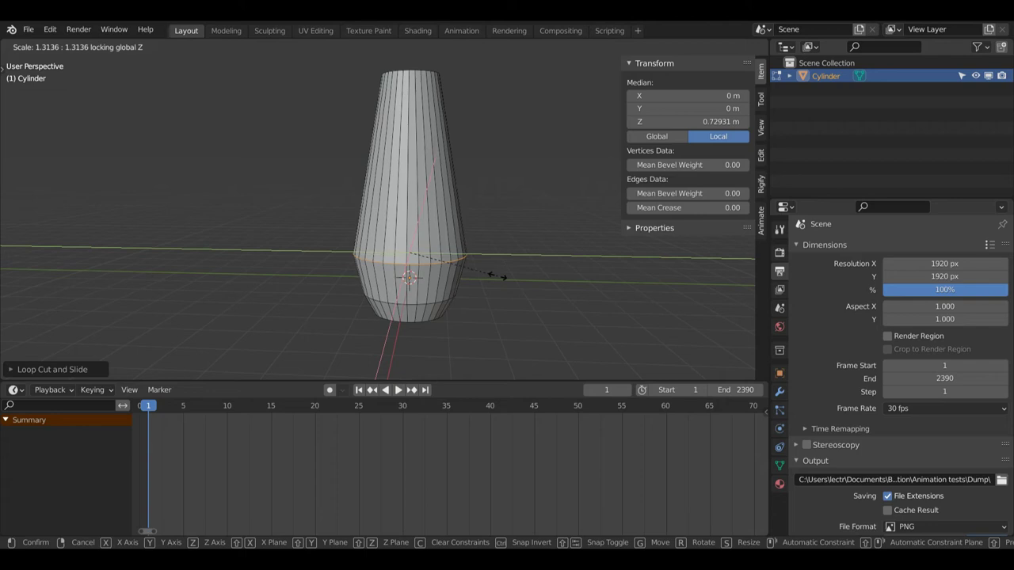
click(494, 278)
Step: Add a centred edge loop across the tall upper section and widen it slightly
key(ctrl+r)
click(475, 143)
right_click(475, 142)
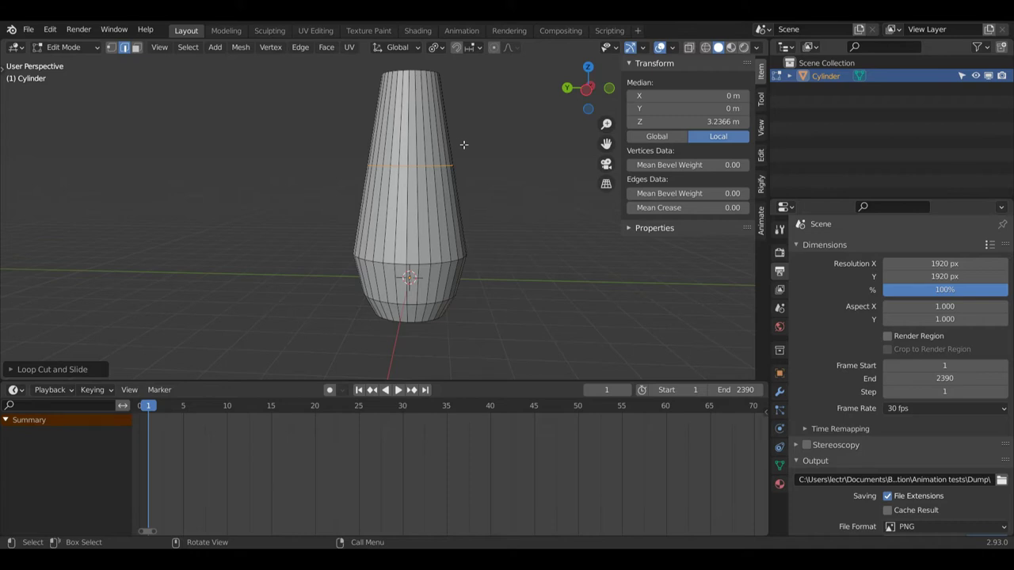
key(s)
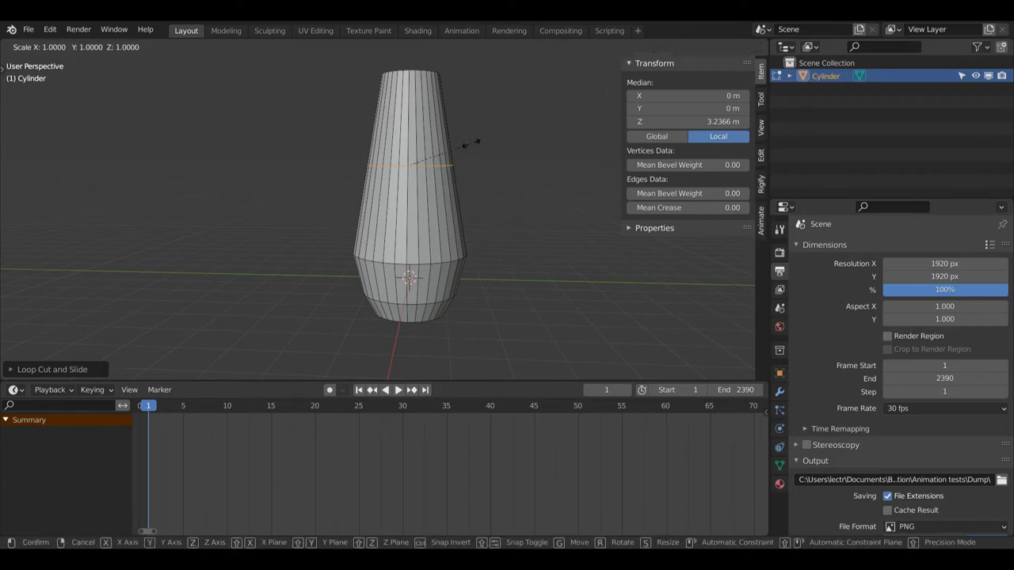
click(472, 143)
Step: Bevel the three horizontal edge loops around the body with a width of about 0.266 m
middle_drag(471, 144, 512, 165)
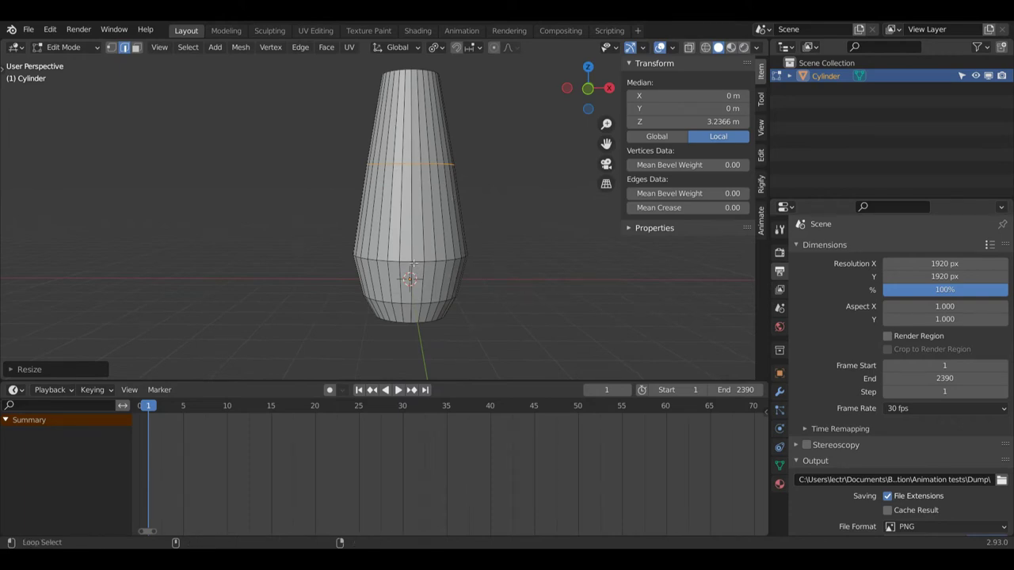
alt+shift+click(413, 264)
alt+shift+click(416, 308)
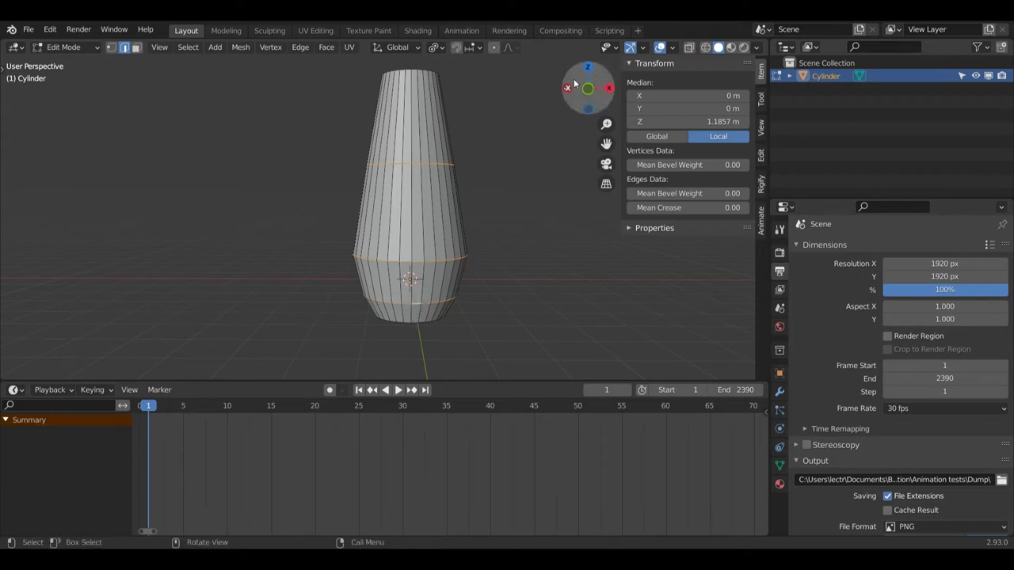
drag(583, 74, 537, 145)
key(ctrl+b)
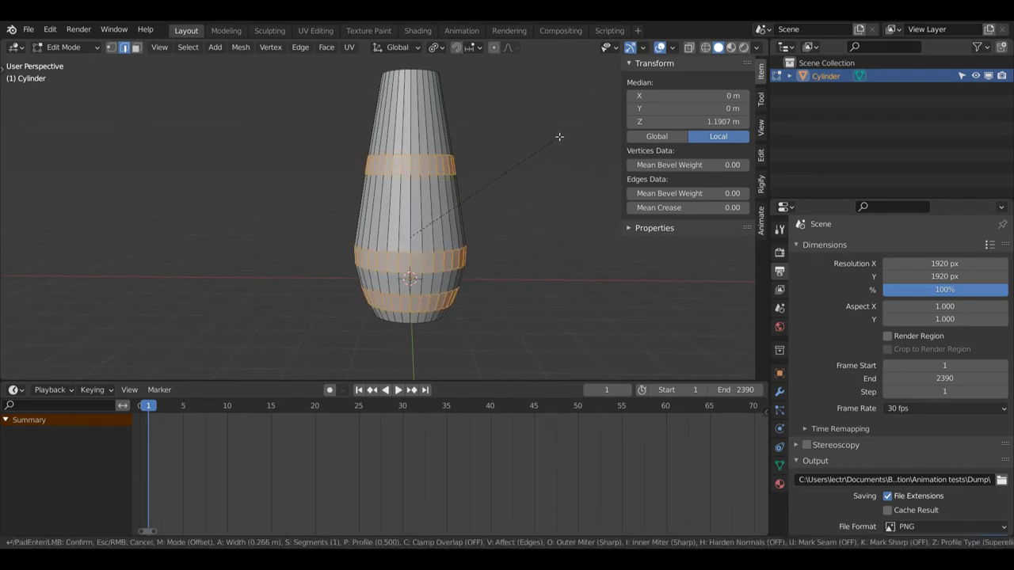
click(560, 136)
Step: Preview the shape without overlays and set the bevel to 2 segments
click(663, 49)
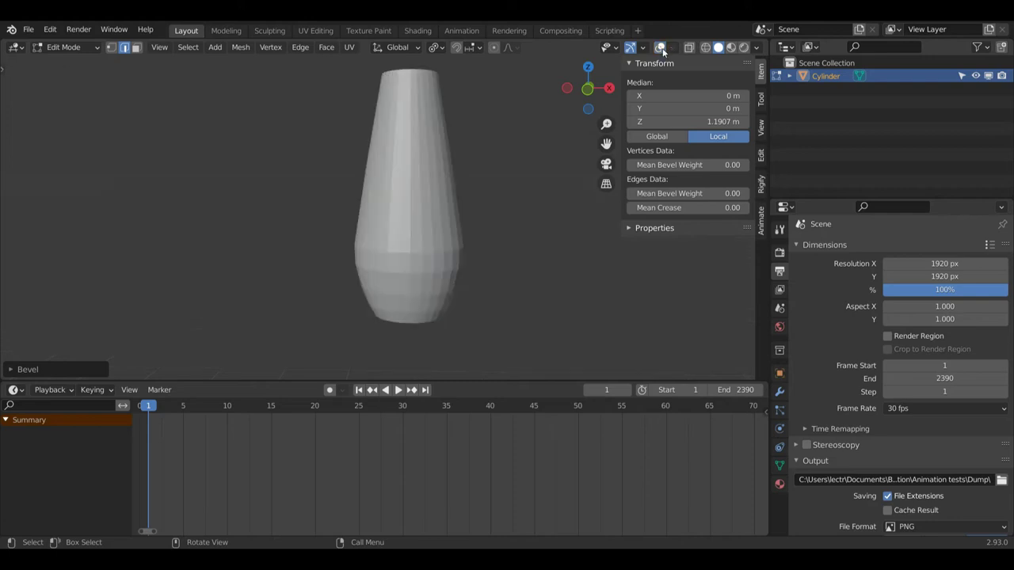
drag(588, 88, 579, 88)
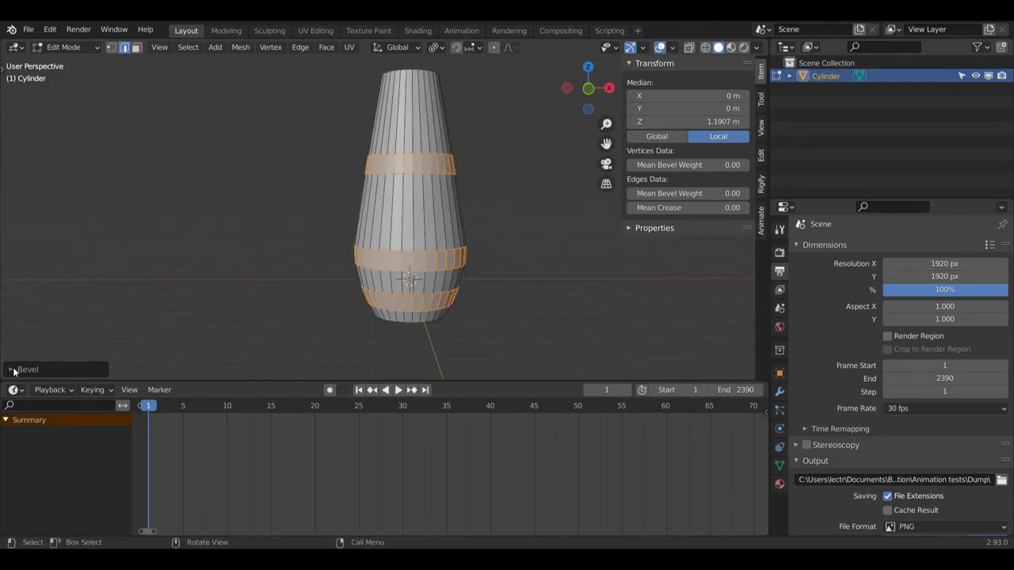
click(13, 370)
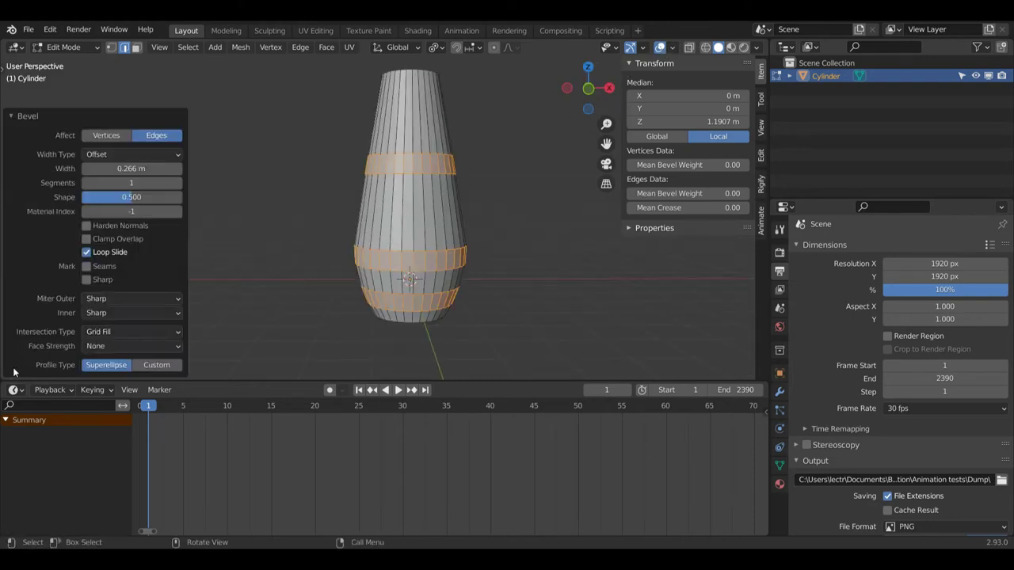
click(180, 184)
drag(601, 91, 292, 114)
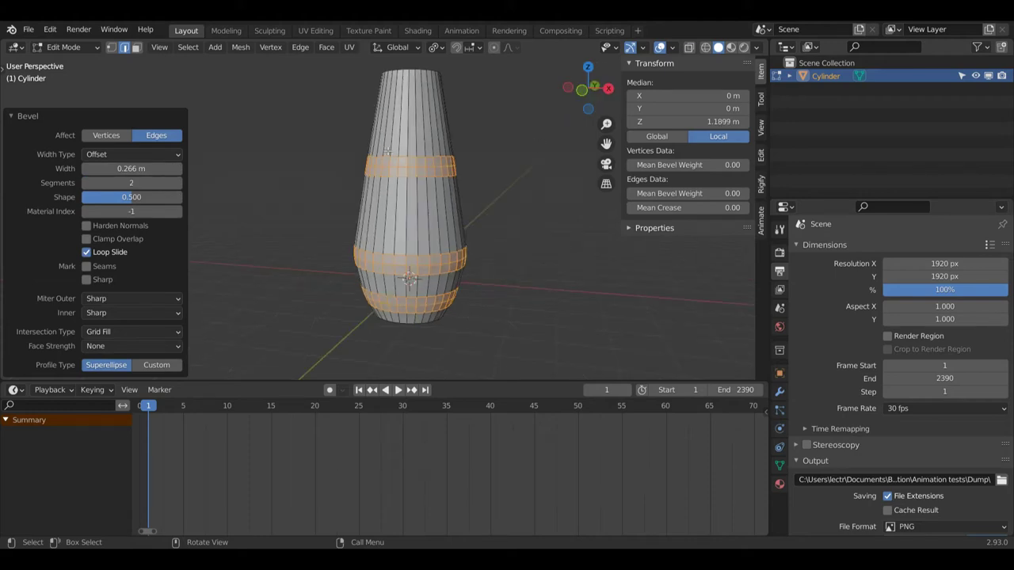
key(3)
click(474, 223)
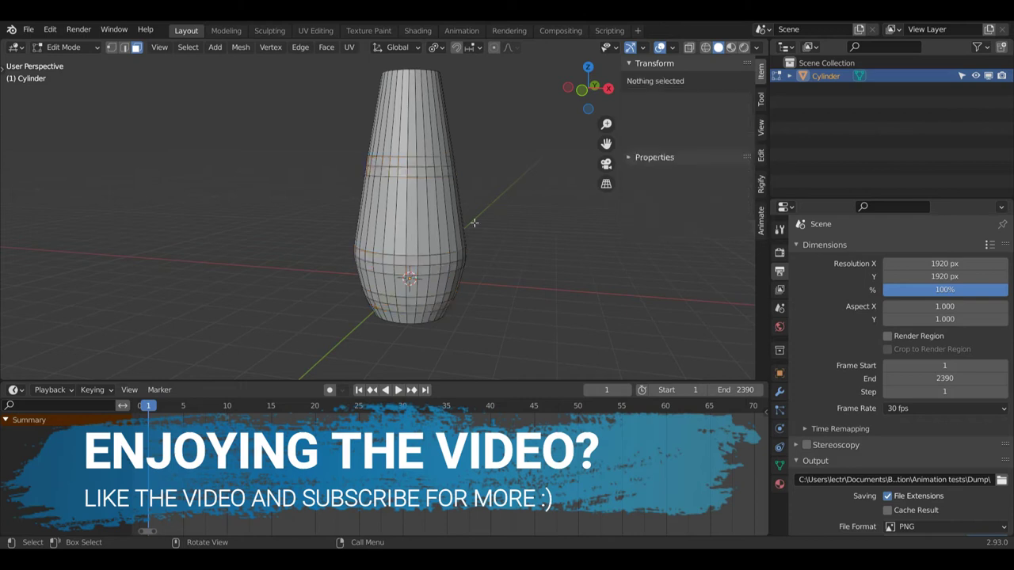
alt+click(407, 218)
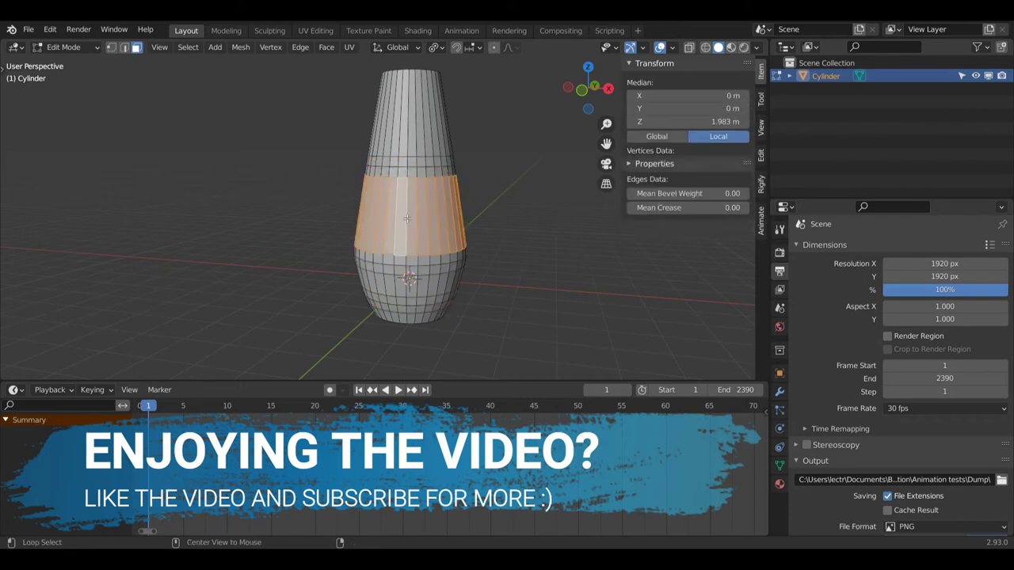
Step: Divide the body's tall middle band into four rows using centred loop cuts
drag(588, 92, 468, 92)
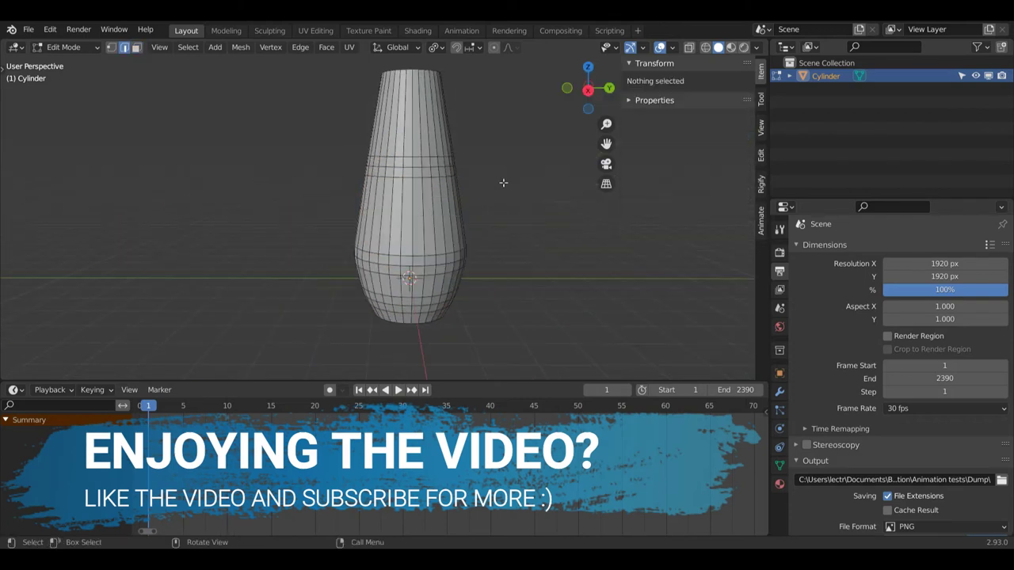
alt+click(434, 213)
key(g)
key(g)
right_click(429, 214)
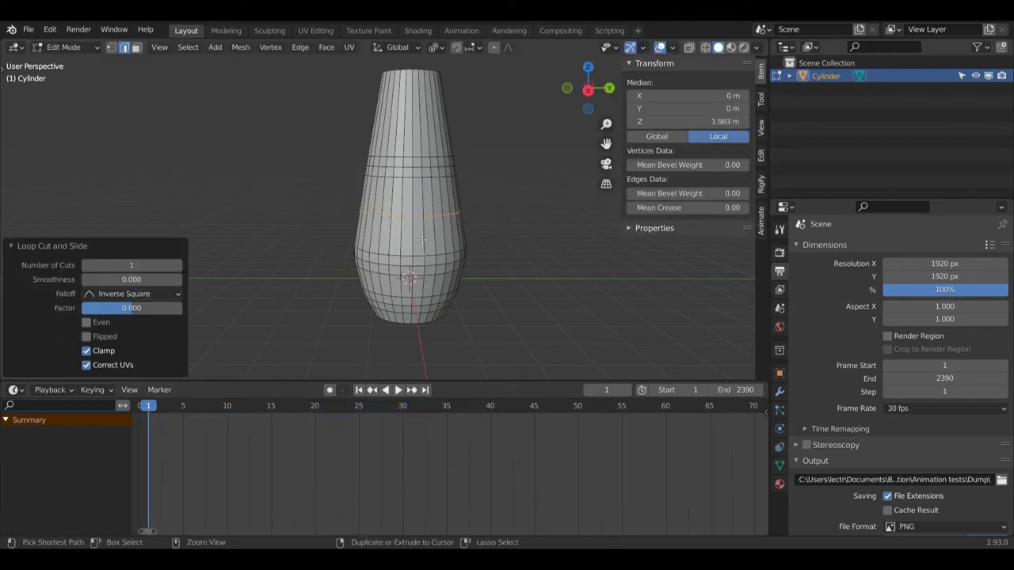
key(ctrl+r)
click(422, 195)
right_click(422, 195)
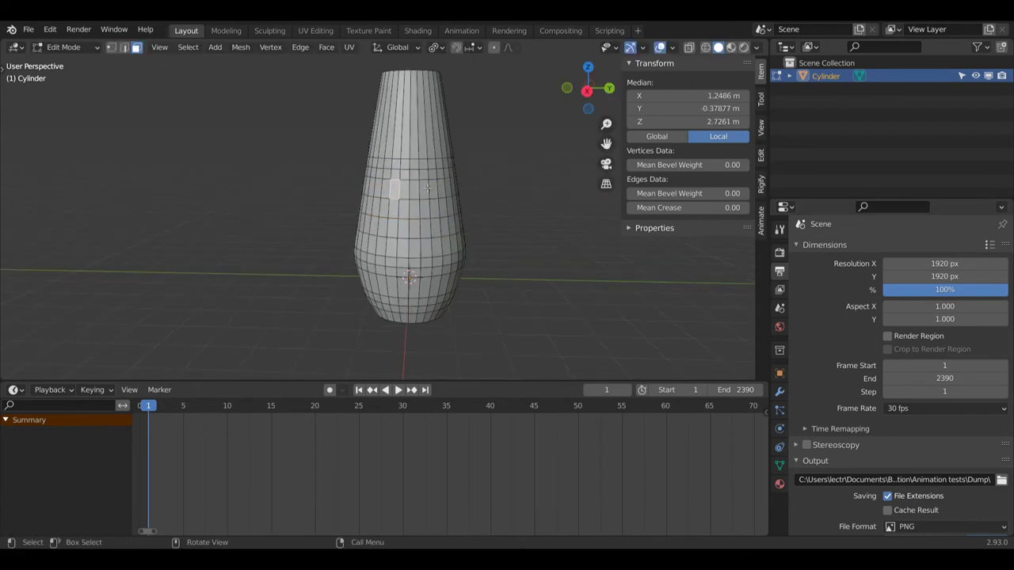
Step: Inset a four-by-four block of faces on the front of the middle band by about 0.157 m
key(ctrl)
ctrl+click(423, 190)
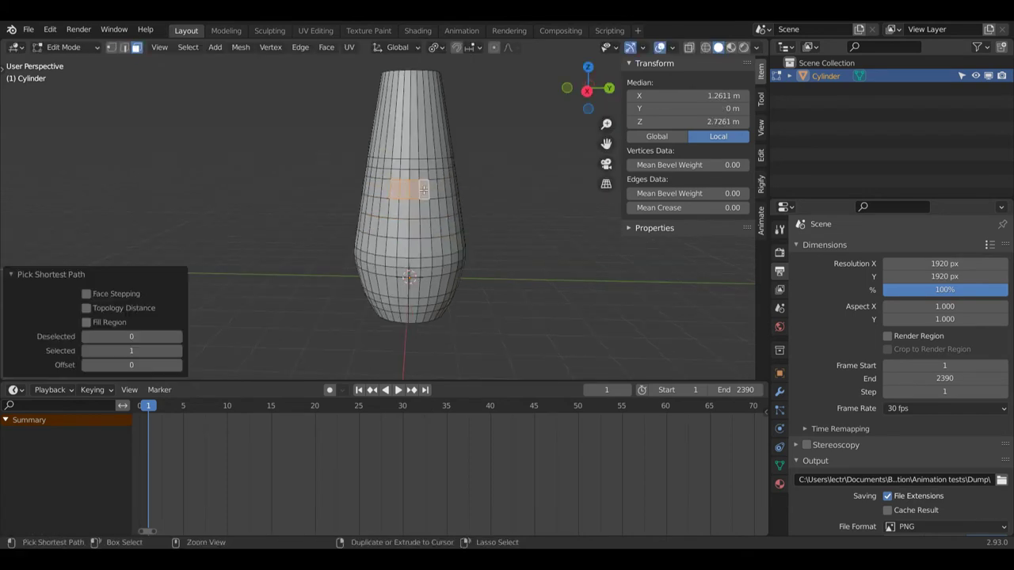
ctrl+click(423, 246)
ctrl+click(391, 248)
ctrl+click(397, 209)
ctrl+click(414, 211)
ctrl+click(412, 227)
ctrl+click(404, 229)
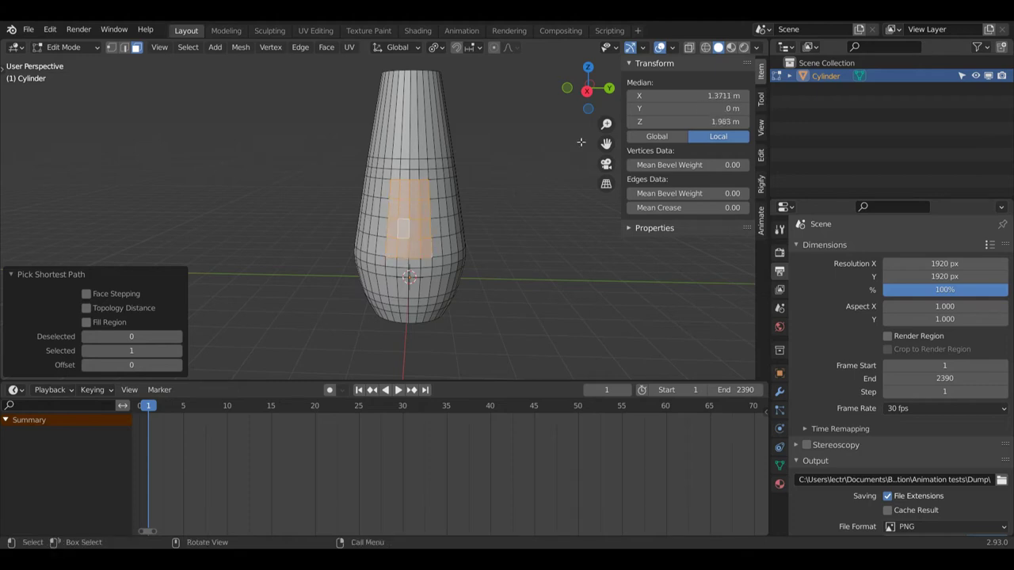
key(i)
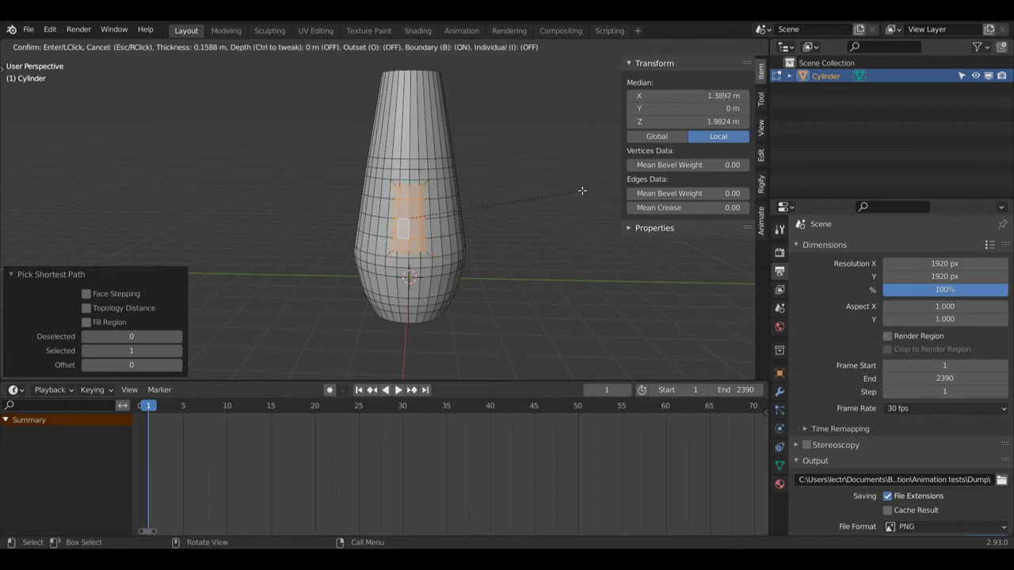
click(582, 191)
Step: Reshape the inset block of faces into a circle with LoopTools
right_click(500, 207)
mouse_move(483, 195)
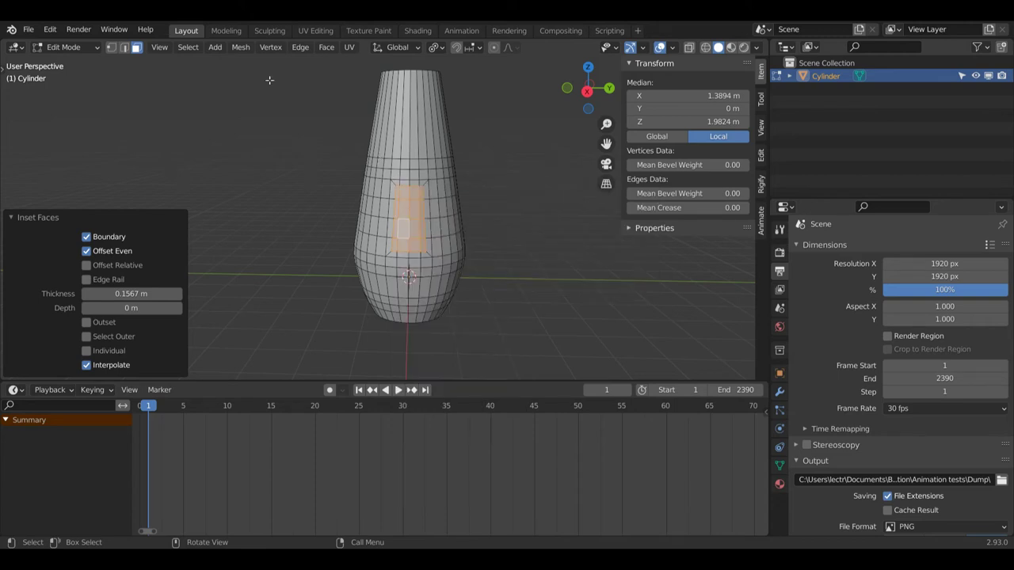
click(50, 30)
right_click(422, 213)
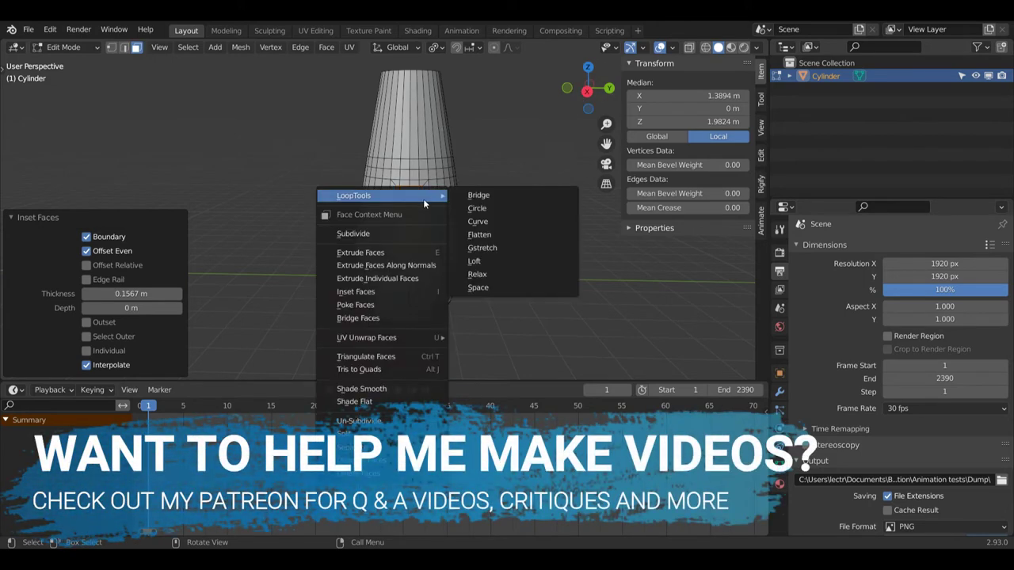
click(489, 210)
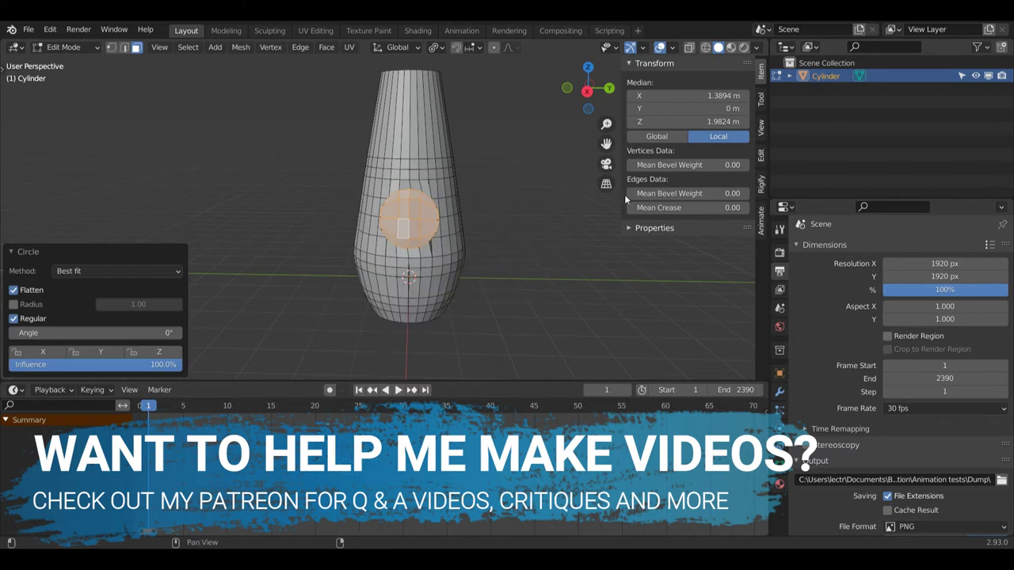
Step: Shrink the circular face area to a scale of about 0.584, and enlarge it again by about 1.104
key(s)
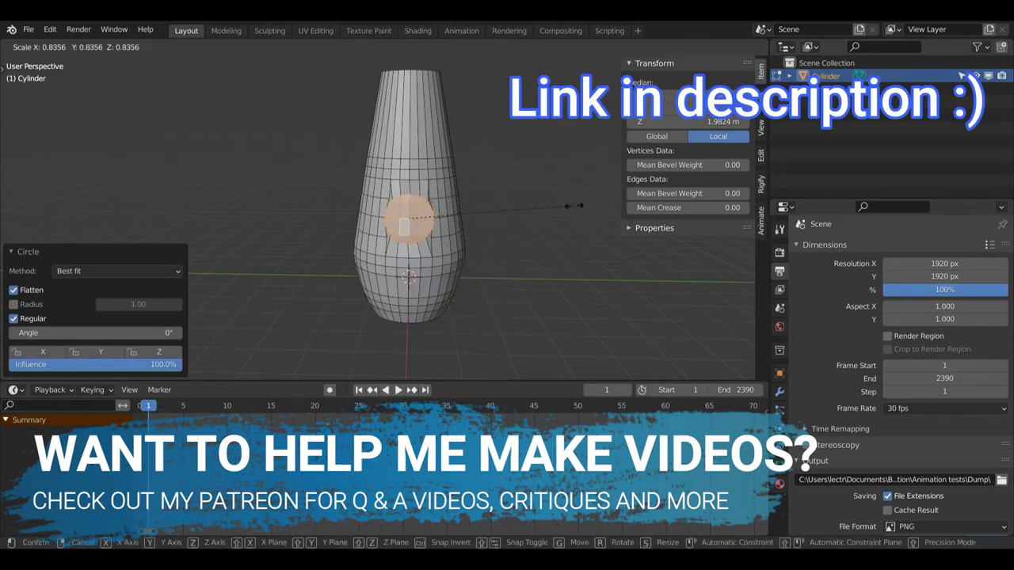
click(525, 208)
middle_drag(525, 208, 507, 192)
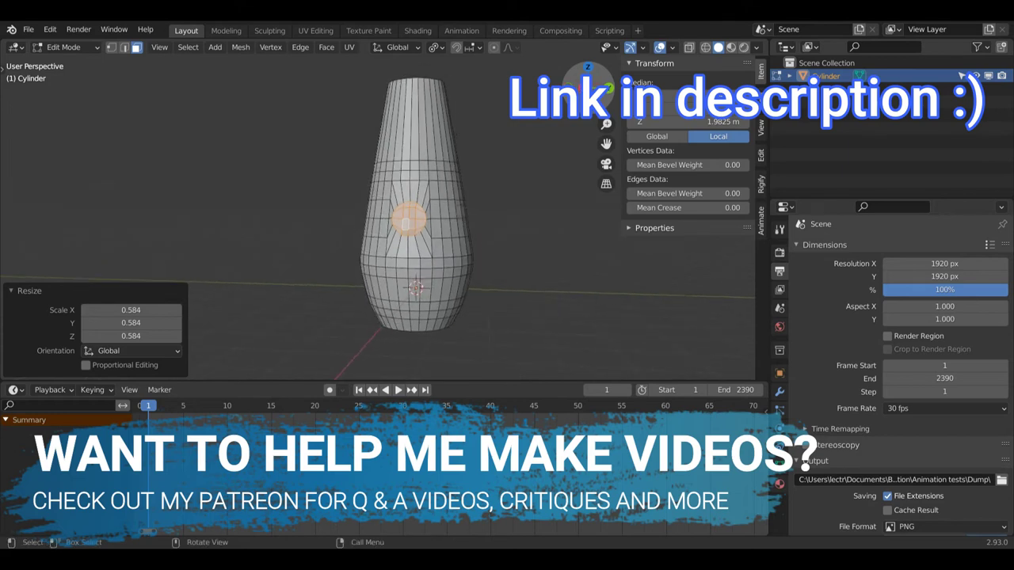
key(s)
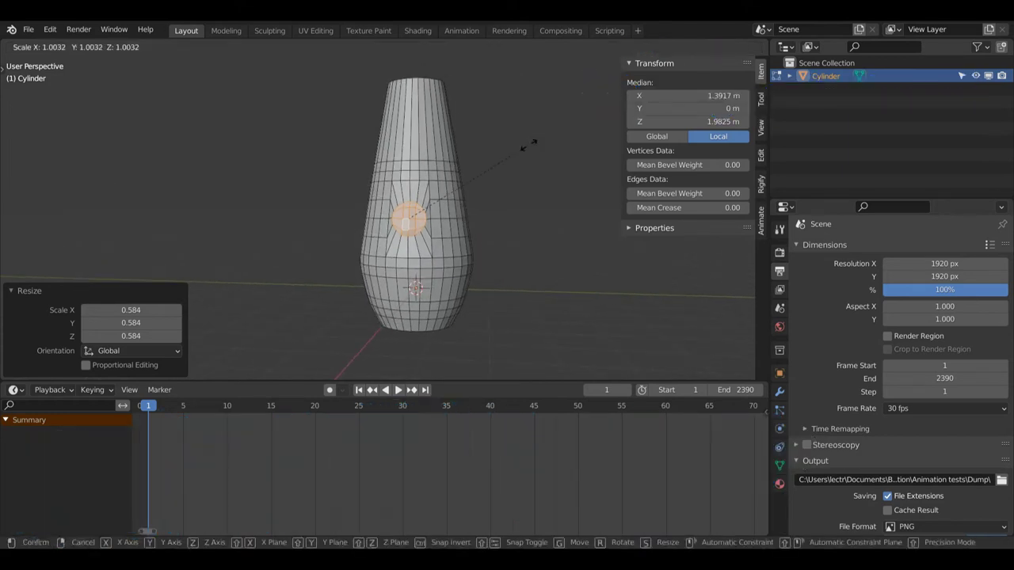
click(541, 139)
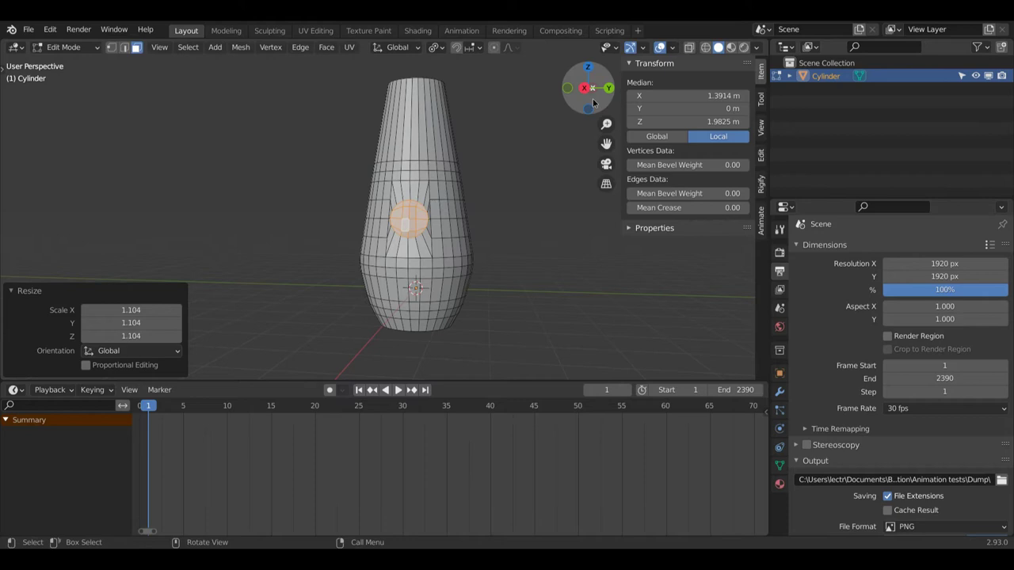
Step: Stretch the circular face area vertically along Z by a factor of about 1.194
drag(583, 113, 556, 130)
key(s)
key(z)
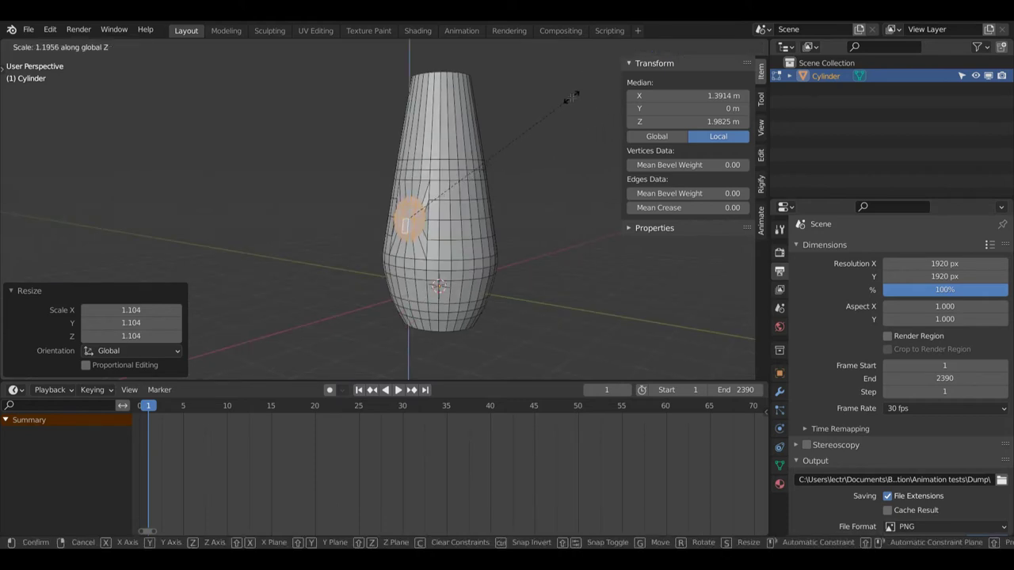
click(572, 97)
Step: Rotate the circular face area about -1.79° around Y and move it about 0.04 m along X to follow the body's slope
drag(586, 108, 753, 132)
drag(536, 98, 558, 143)
key(r)
key(y)
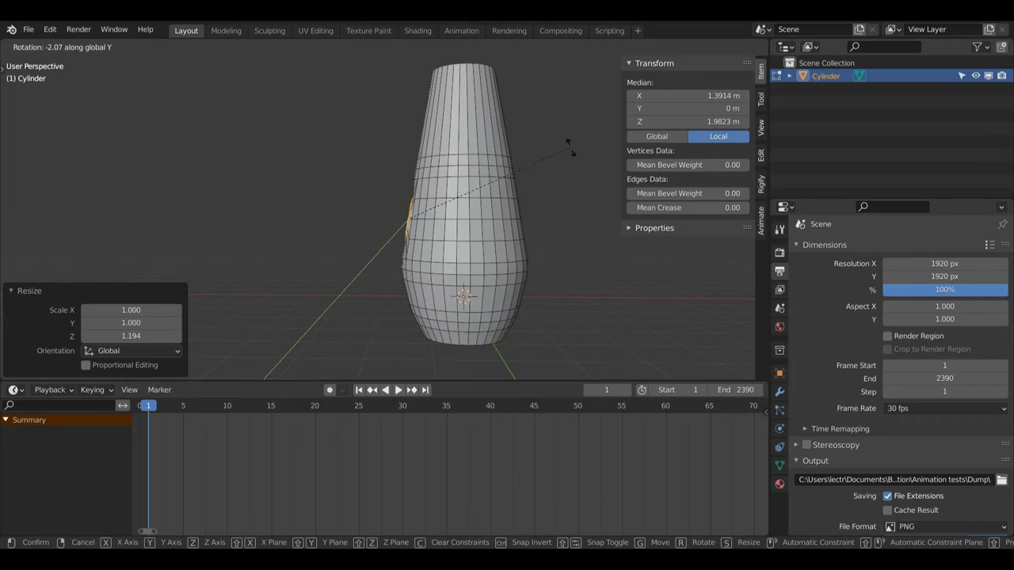
click(570, 149)
key(g)
key(x)
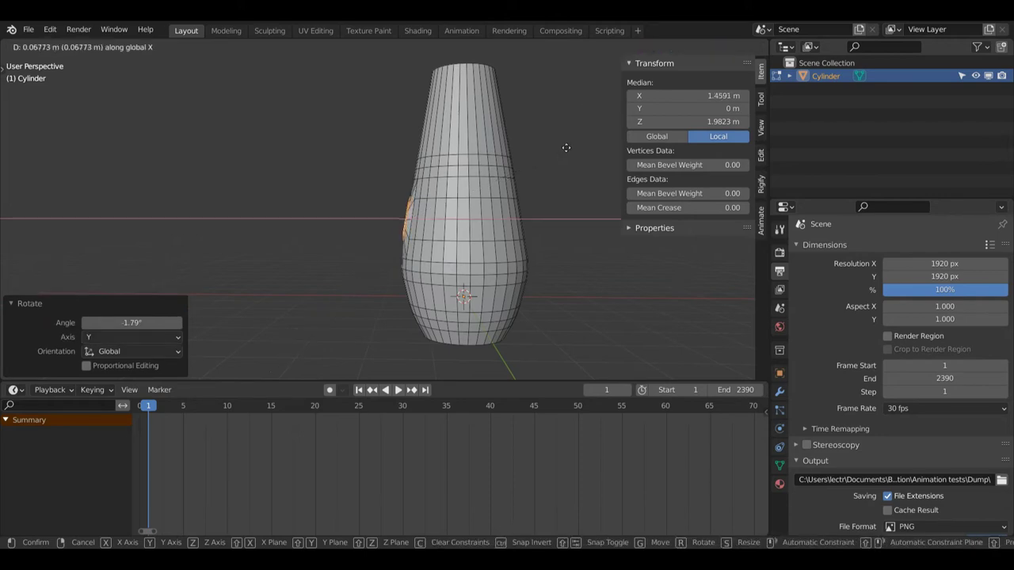
click(568, 147)
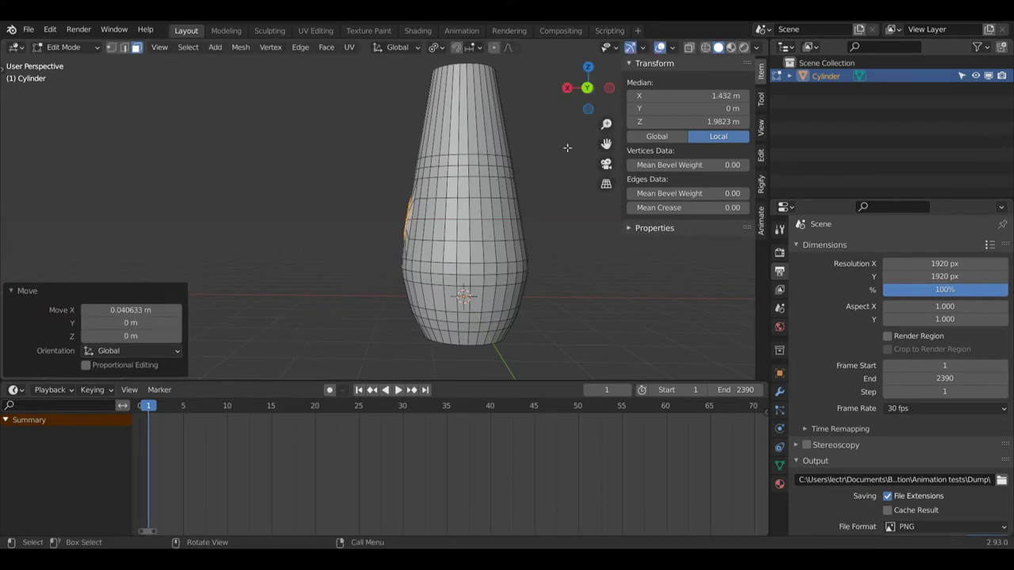
Step: Inset the circular faces by about 0.08 m and extrude them about 6.17 m outward into a long tube
drag(585, 103, 701, 109)
key(i)
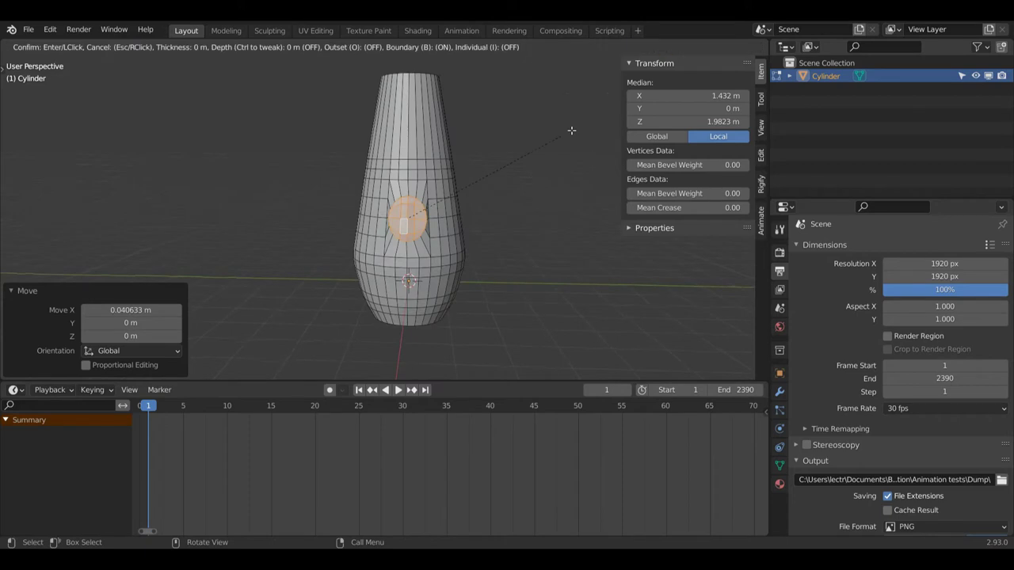
click(582, 111)
drag(586, 91, 591, 96)
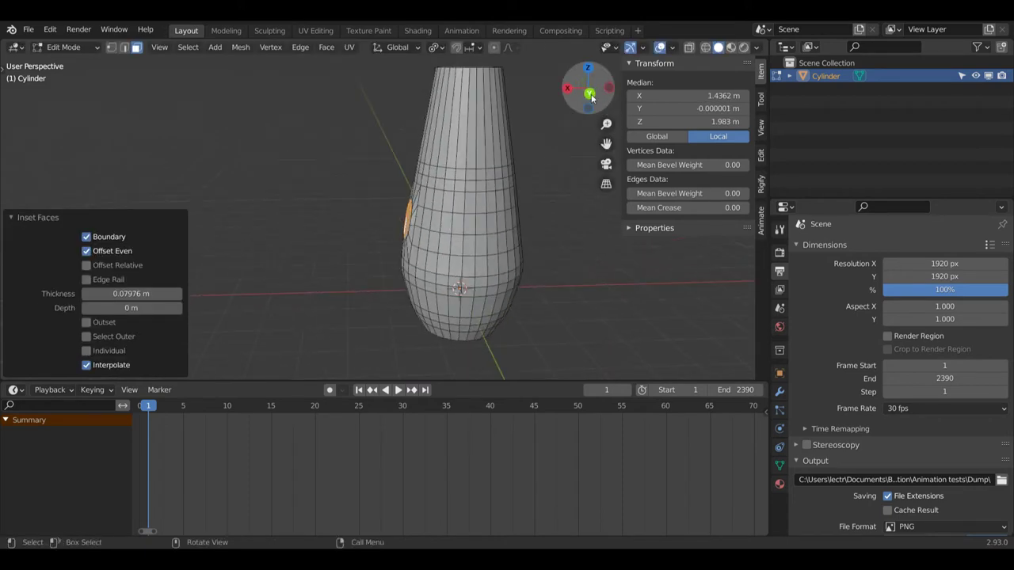
key(e)
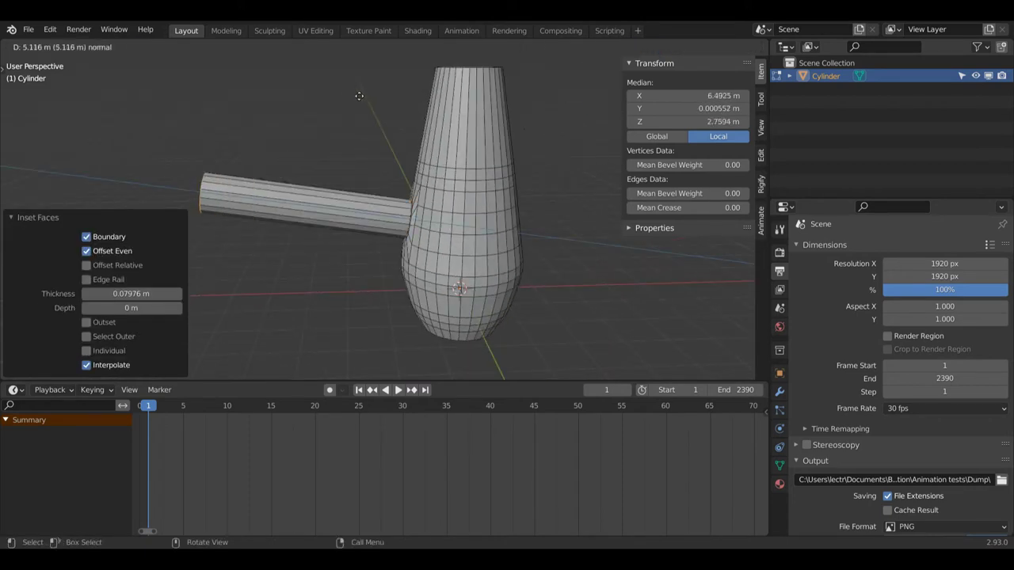
click(325, 94)
Step: Lower the tube's outer end along Z and flatten its faces by scaling them to 0 along X
key(g)
key(z)
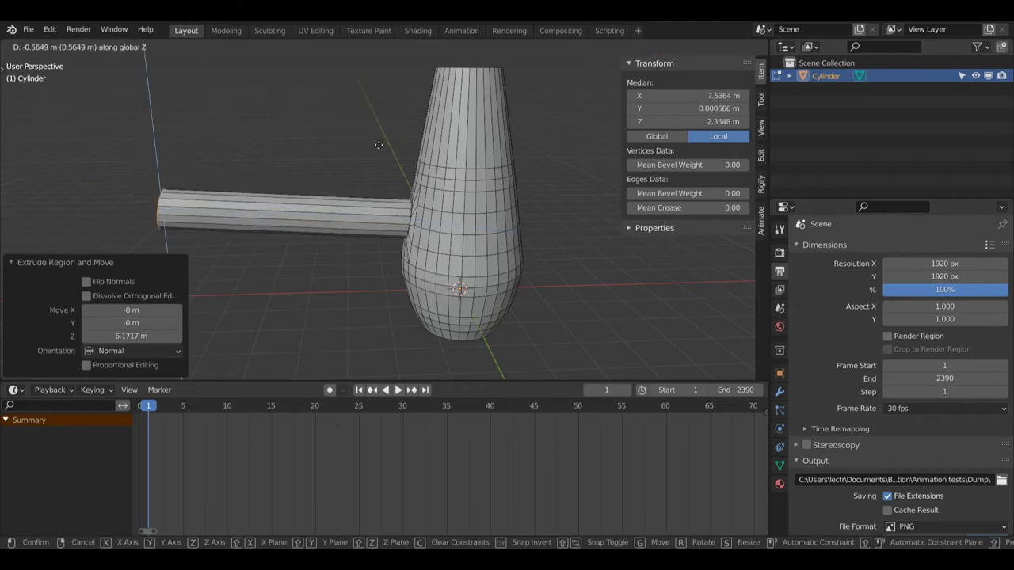
click(472, 174)
key(s)
key(x)
key(0)
key(Return)
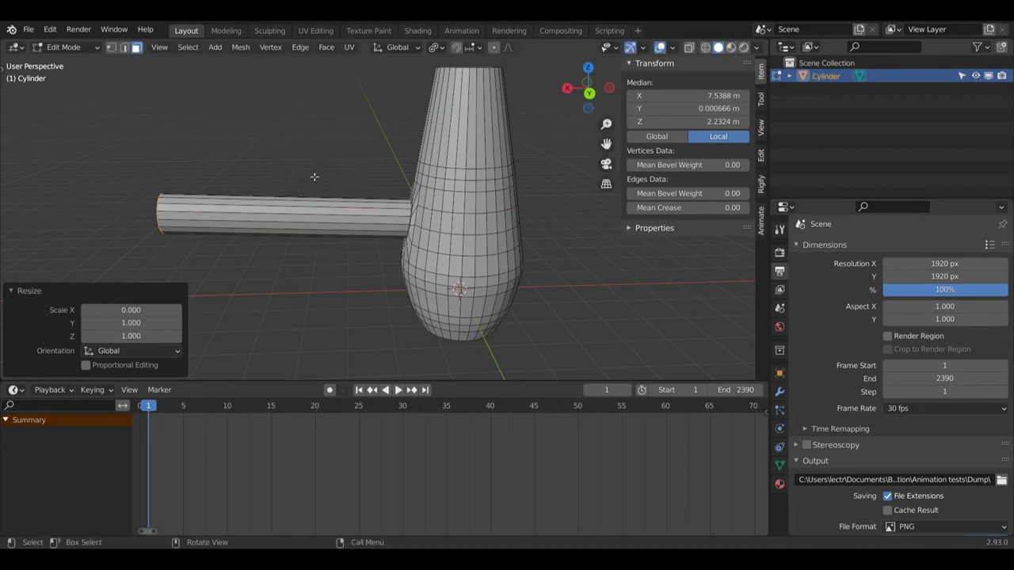
Step: Move the tube's flattened end down about 0.22 m along Z
key(g)
key(z)
click(317, 190)
middle_drag(316, 190, 176, 90)
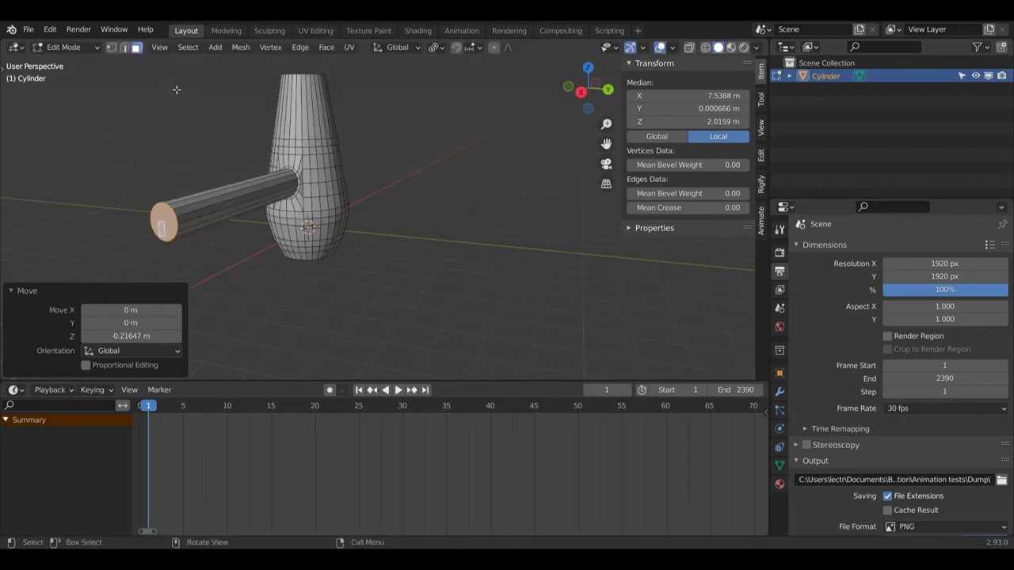
Step: Select the ring of faces along the tube and thicken it by about 1.098 in Y and Z only
alt+click(225, 194)
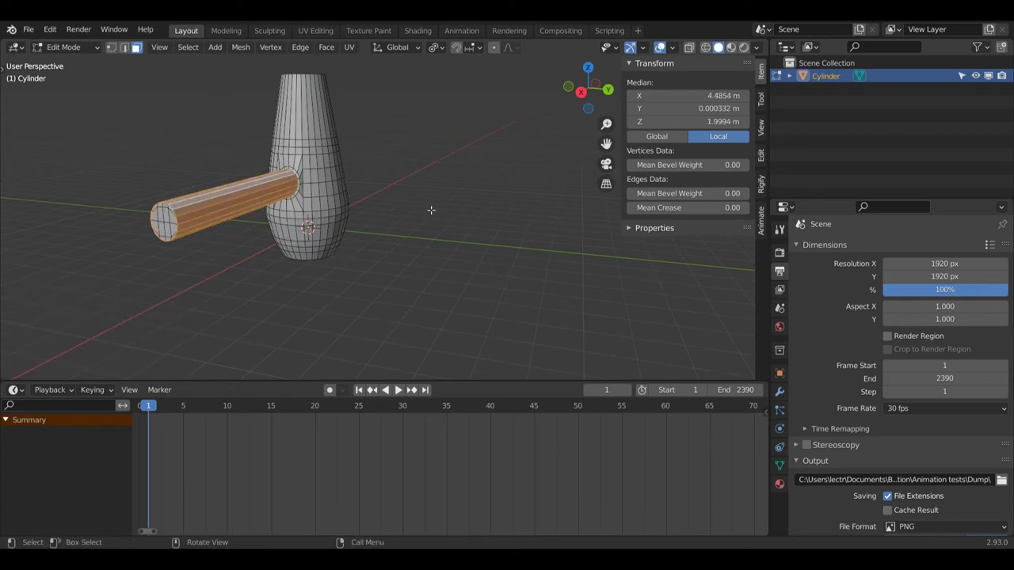
key(s)
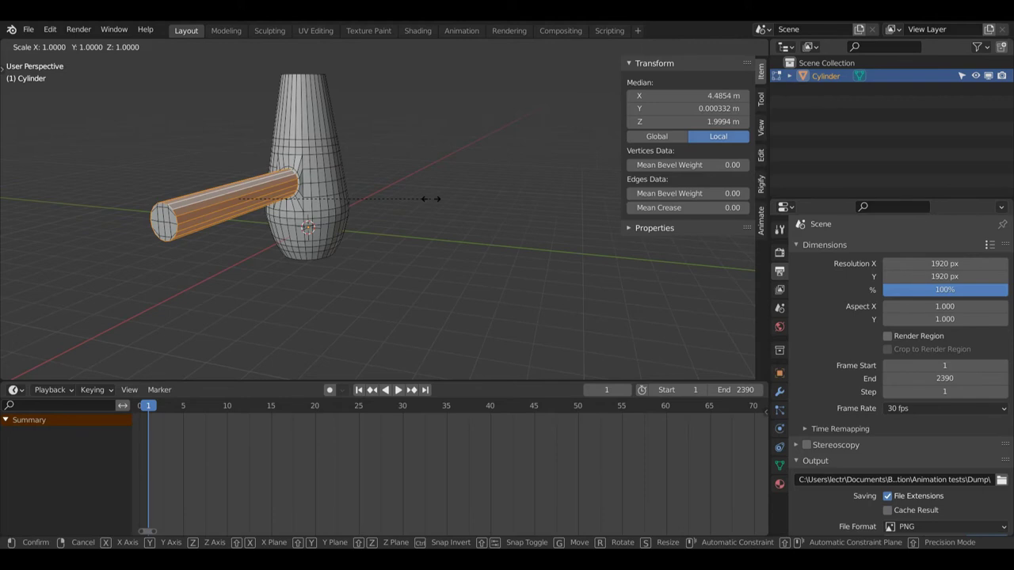
key(x)
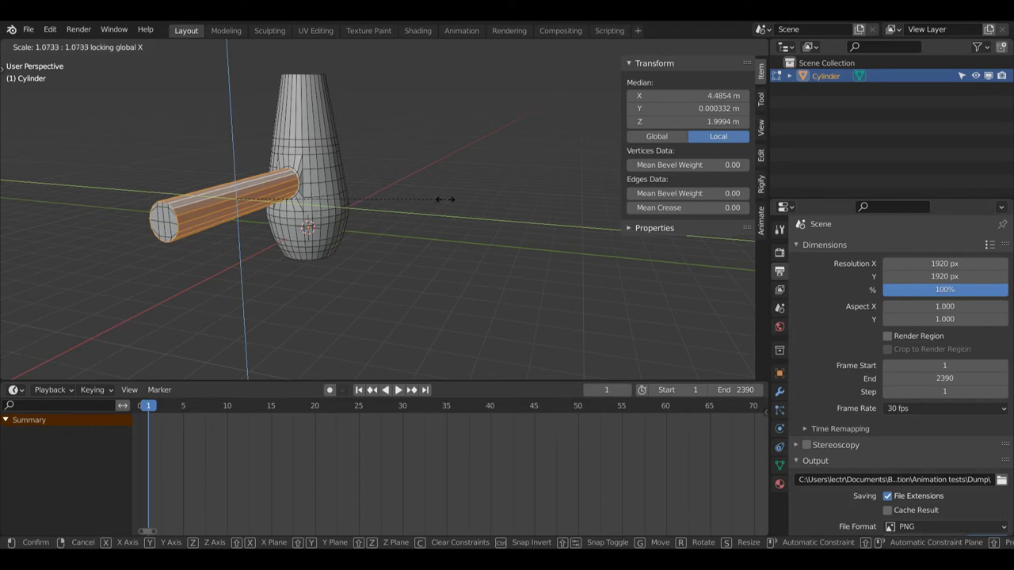
click(448, 197)
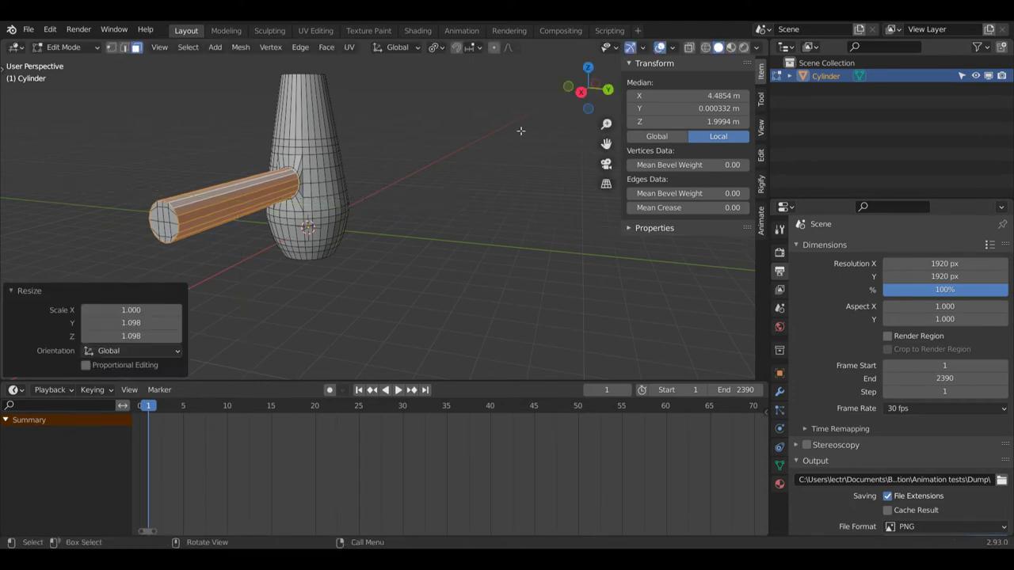
Step: Add one centred loop cut around the tube and lower it about 0.196 m along Z to bend the tube
mouse_move(577, 103)
mouse_down()
mouse_move(563, 101)
mouse_move(580, 68)
mouse_move(594, 97)
mouse_up()
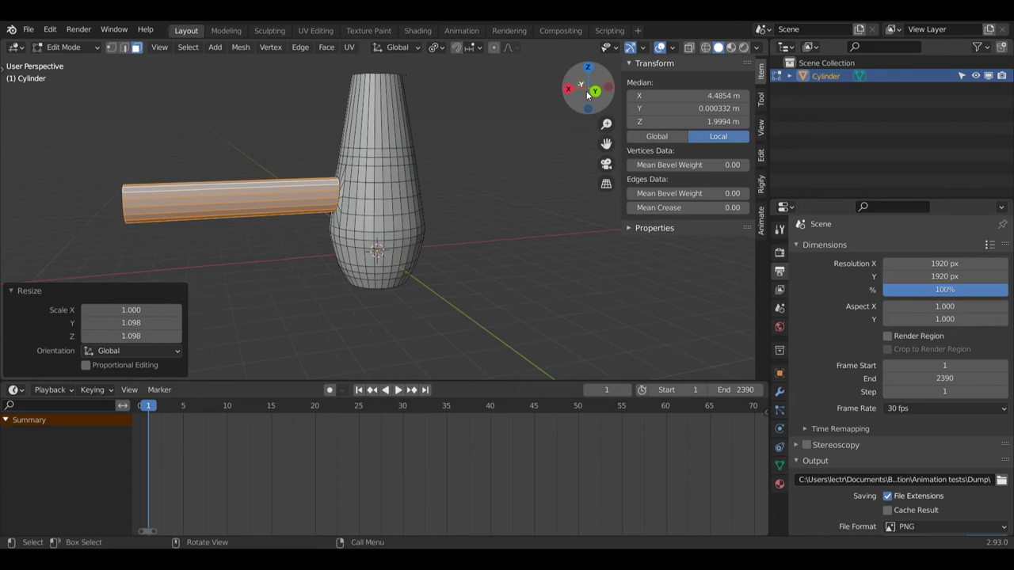
key(alt+a)
key(ctrl+r)
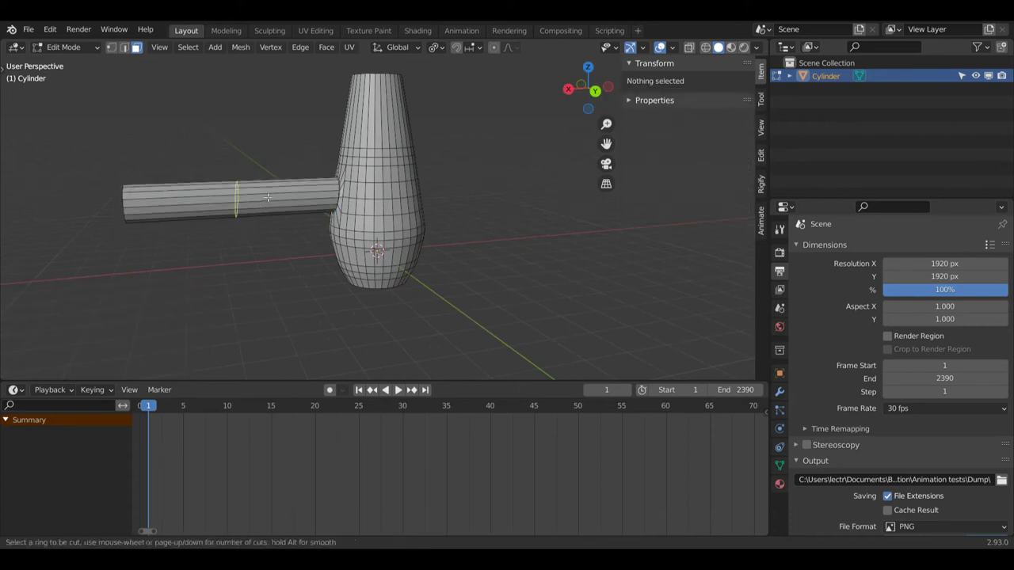
click(264, 200)
right_click(263, 199)
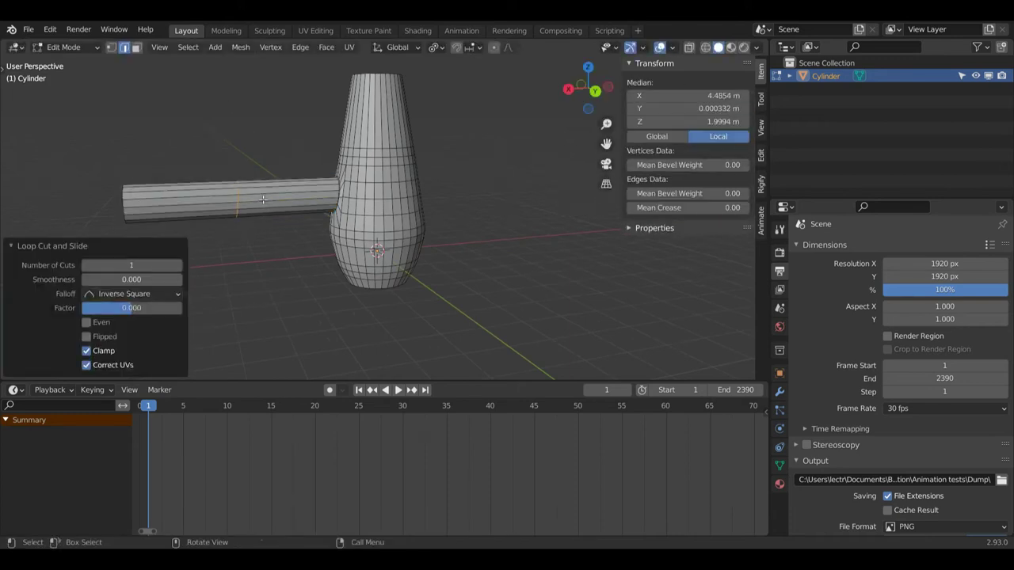
key(g)
key(z)
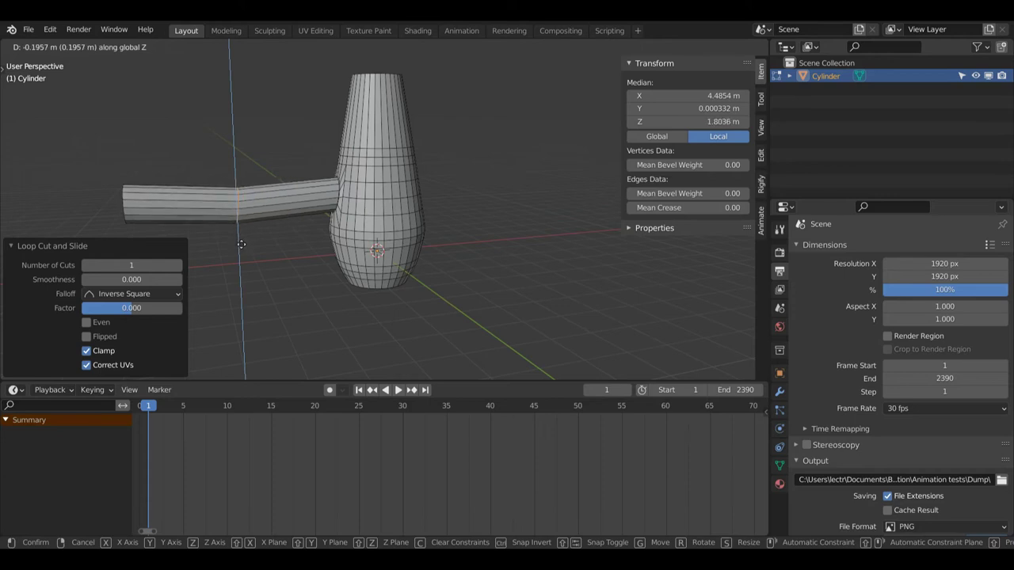
click(243, 243)
Step: Bevel the tube's middle edge loop to a width of about 0.684 m with 2 segments
drag(590, 89, 393, 153)
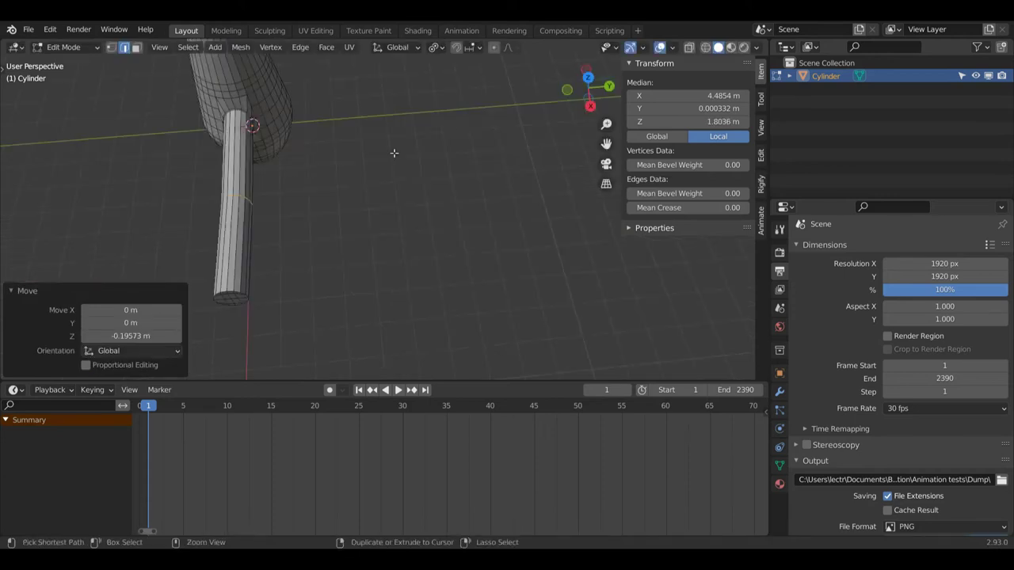
key(ctrl+b)
click(421, 152)
mouse_move(587, 87)
mouse_down()
mouse_move(602, 86)
mouse_move(577, 92)
mouse_up()
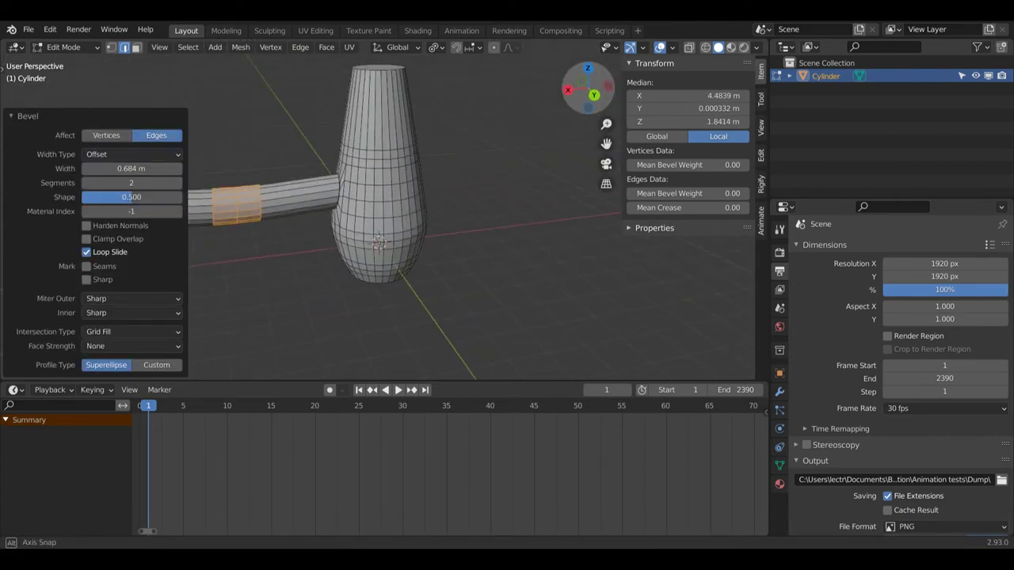
Step: Select all the faces of the tube's end cap and scale them down to taper the tip
middle_drag(420, 166, 287, 84)
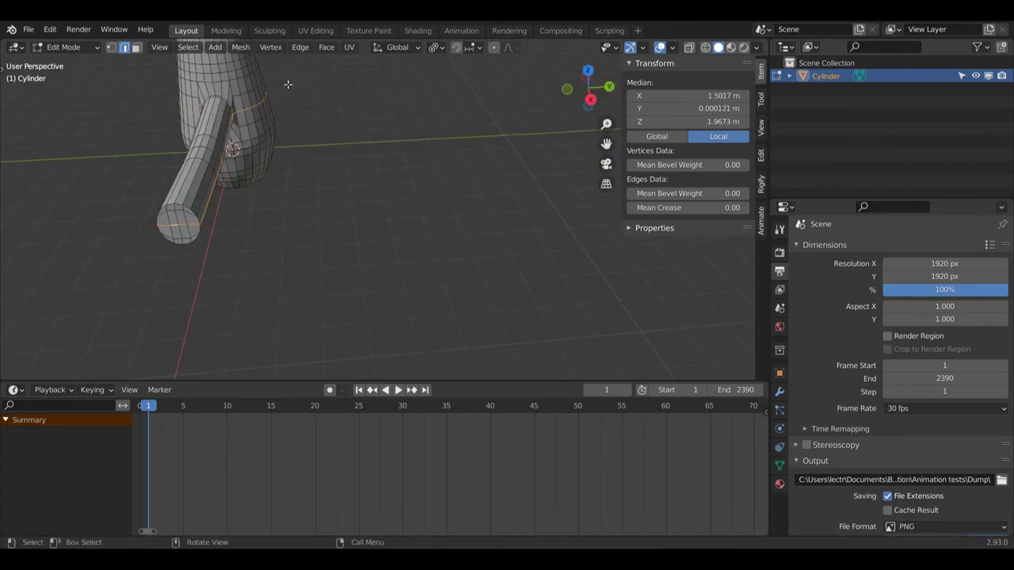
click(161, 210)
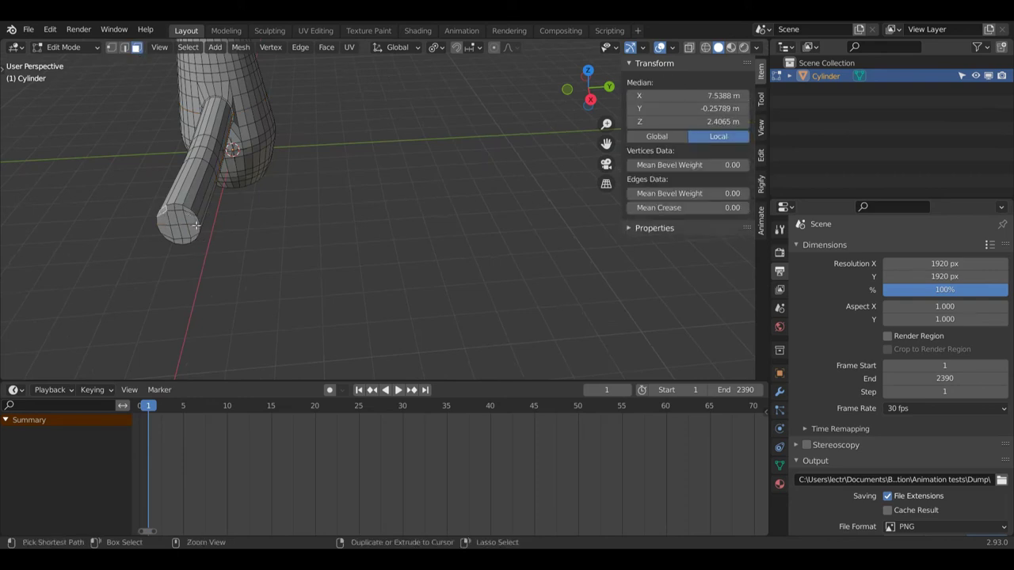
ctrl+click(194, 236)
ctrl+click(168, 236)
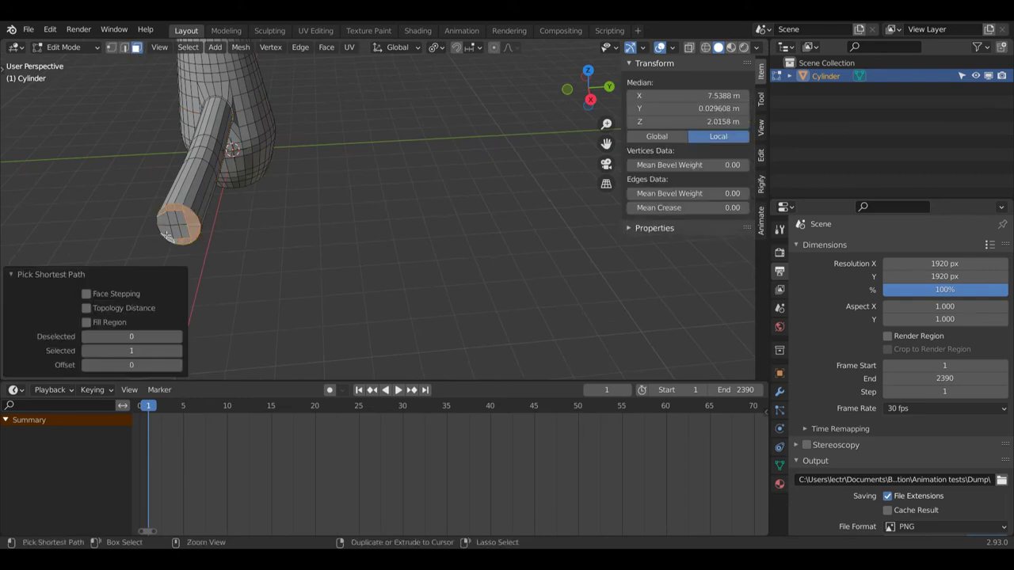
ctrl+click(167, 225)
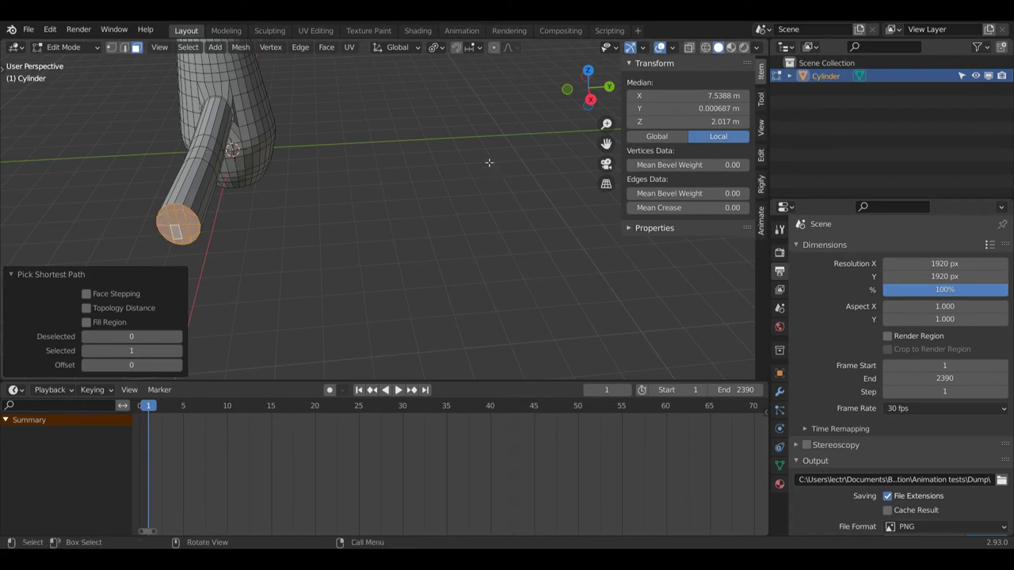
key(s)
click(394, 201)
drag(585, 99, 564, 87)
key(s)
key(y)
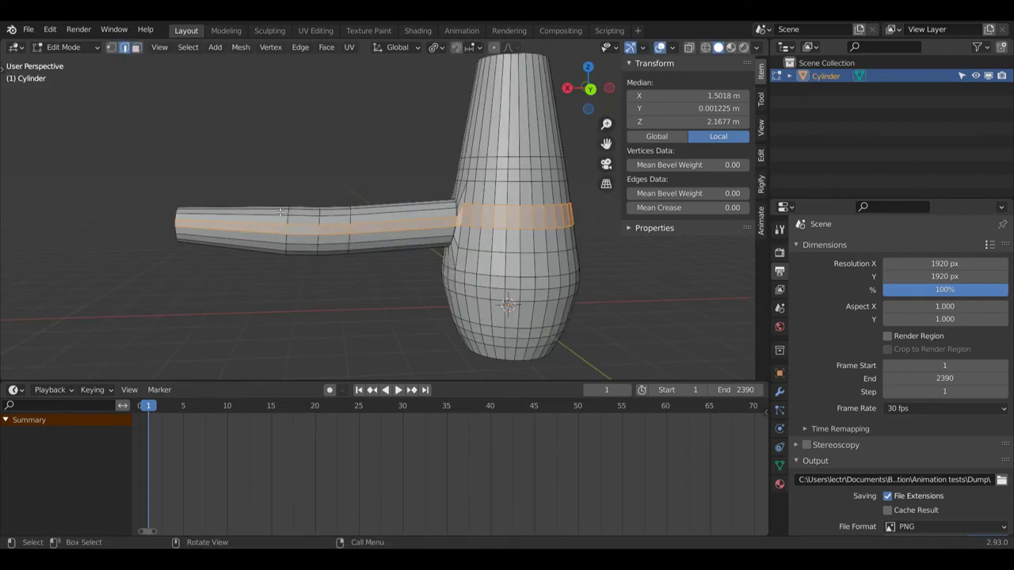
Step: Select the bevelled edge loop nearest the tube's tip and scale it down to about 0.93
click(287, 230)
alt+click(288, 240)
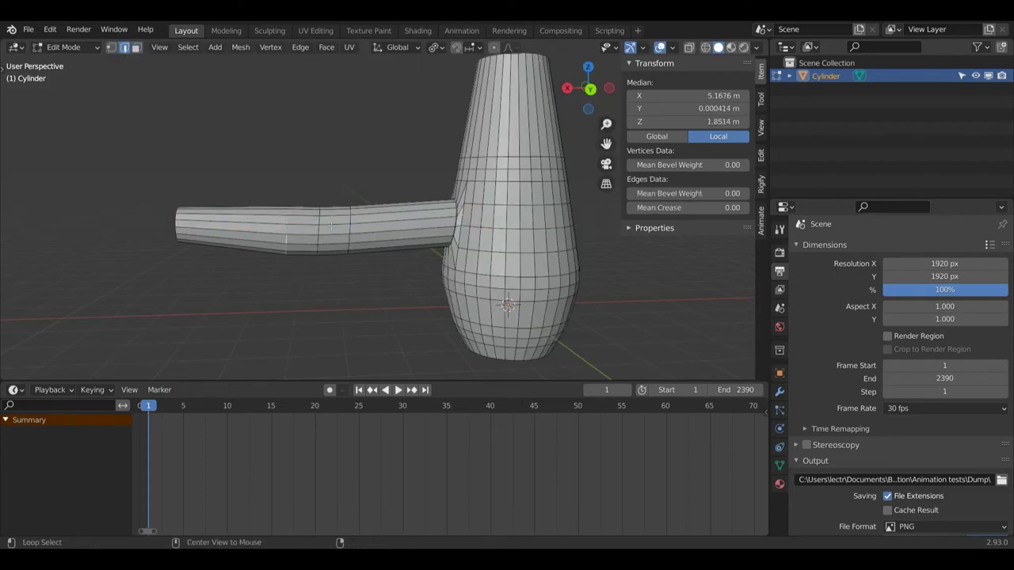
drag(588, 91, 570, 93)
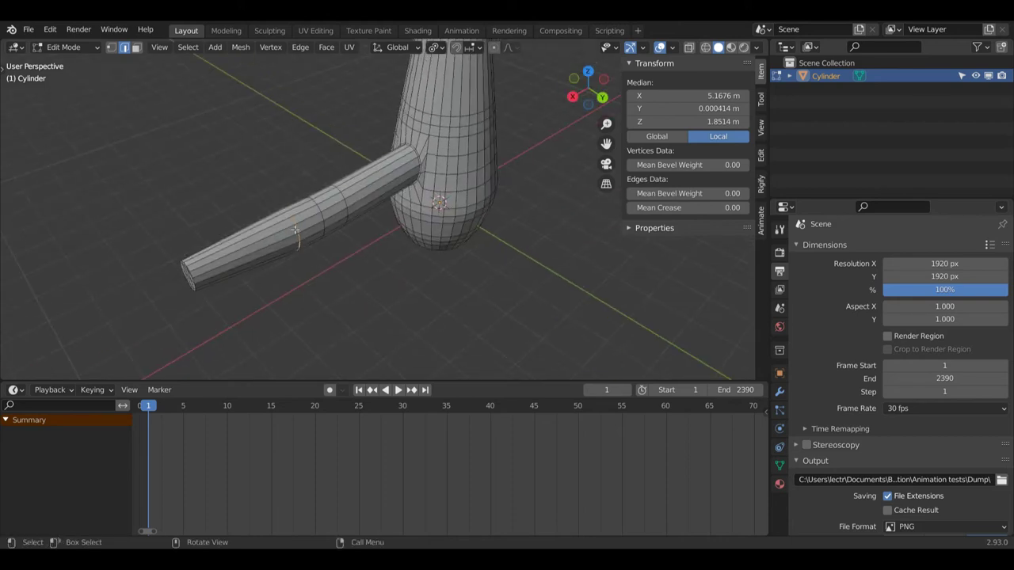
key(s)
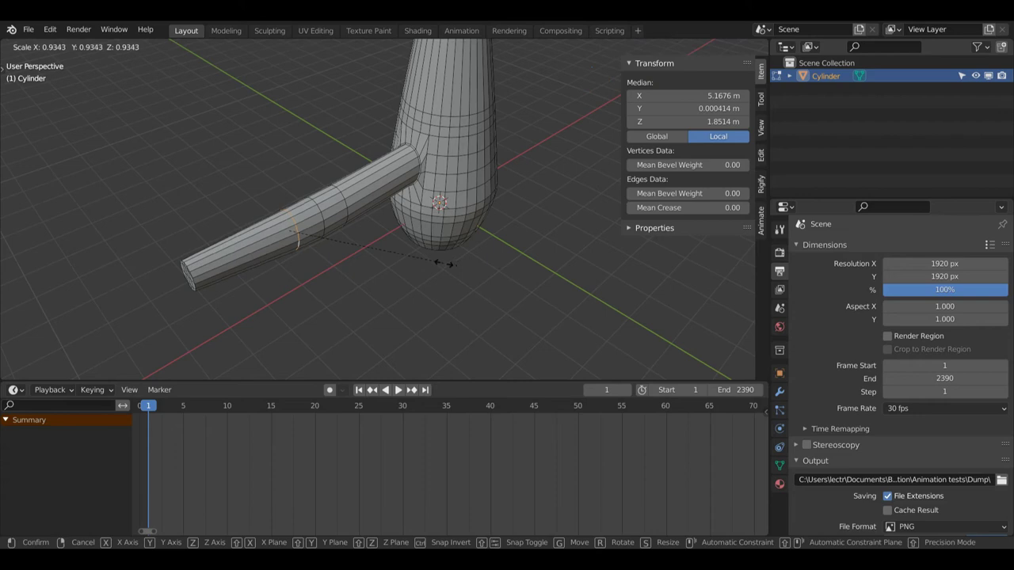
click(443, 265)
Step: Select the middle edge loop of the tube's bend and scale it down slightly
alt+shift+click(325, 223)
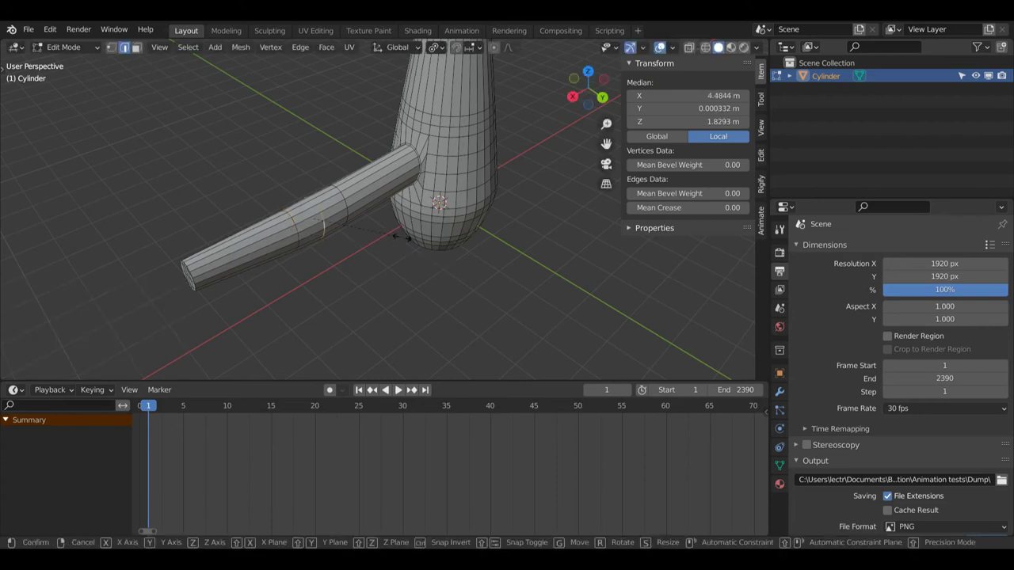
key(s)
click(393, 234)
alt+shift+click(342, 198)
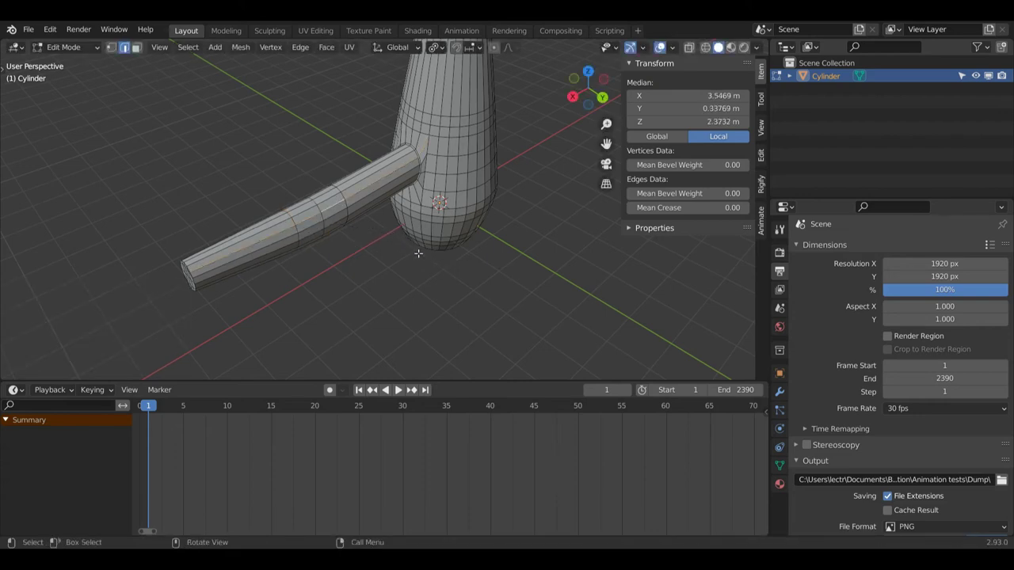
alt+click(346, 206)
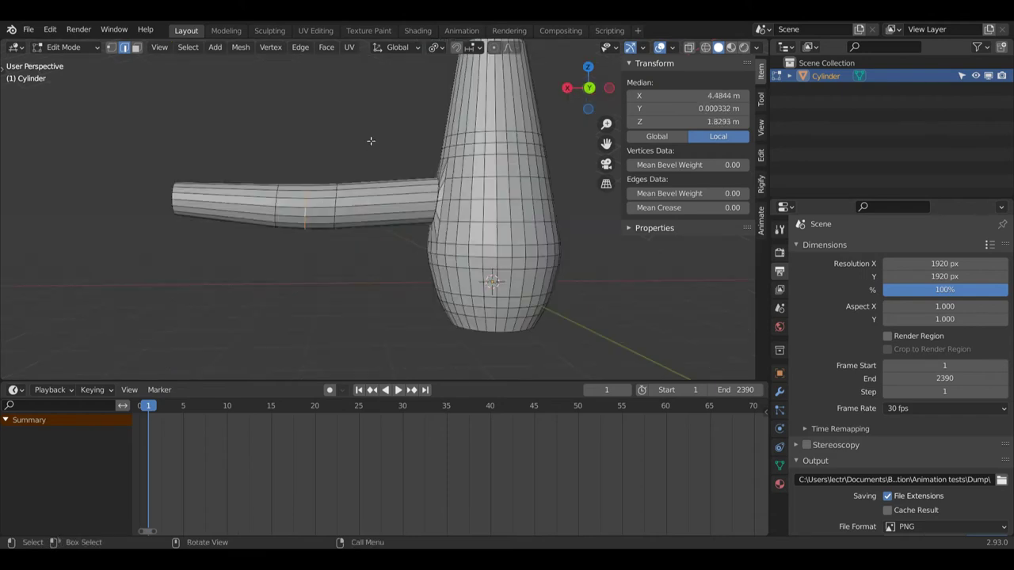
Step: Move the bend's middle edge loop down about 0.088 m along Z with proportional editing, using a proportional size of 1.950
click(493, 48)
key(g)
key(z)
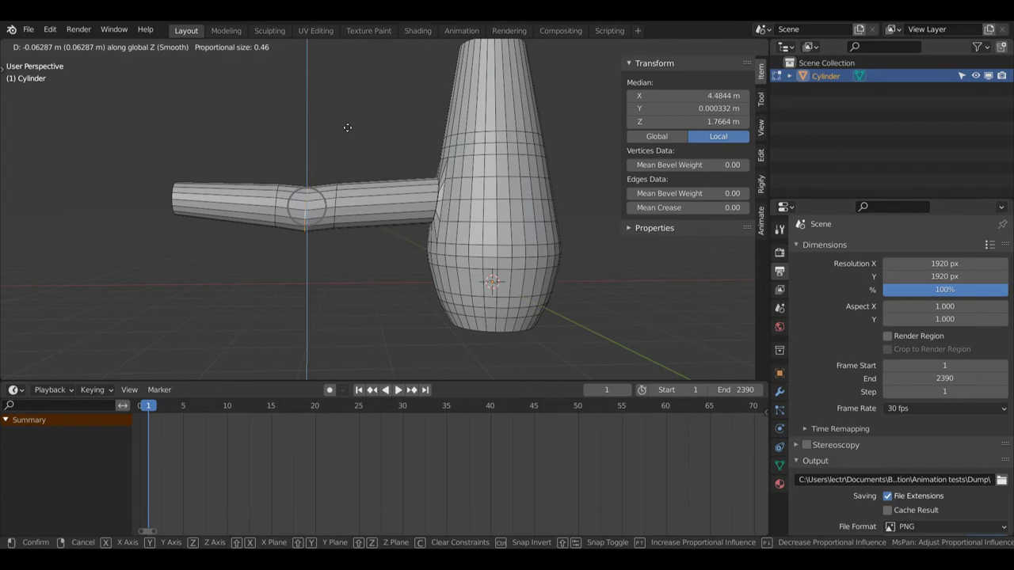
click(346, 124)
drag(125, 337, 127, 337)
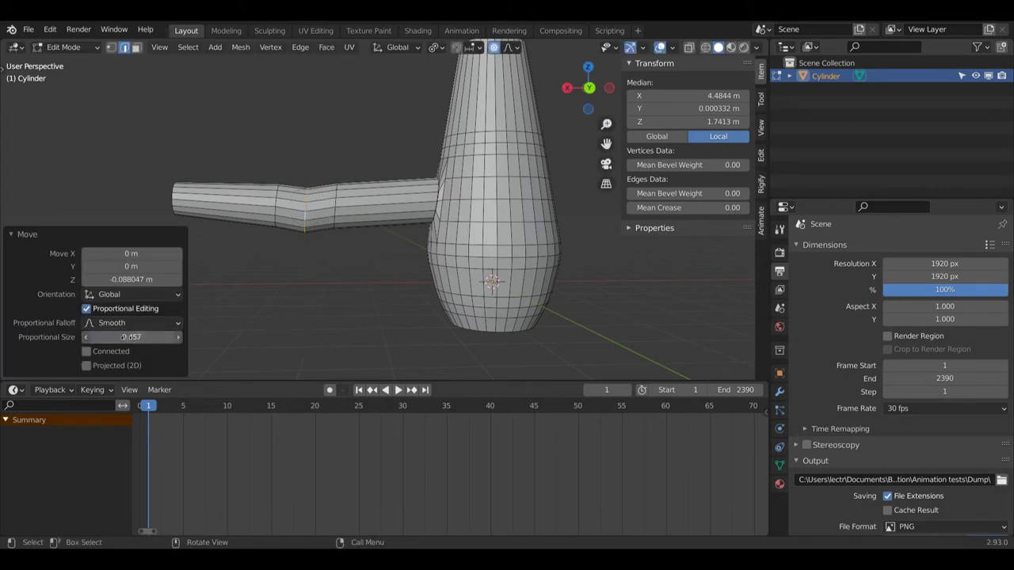
click(124, 337)
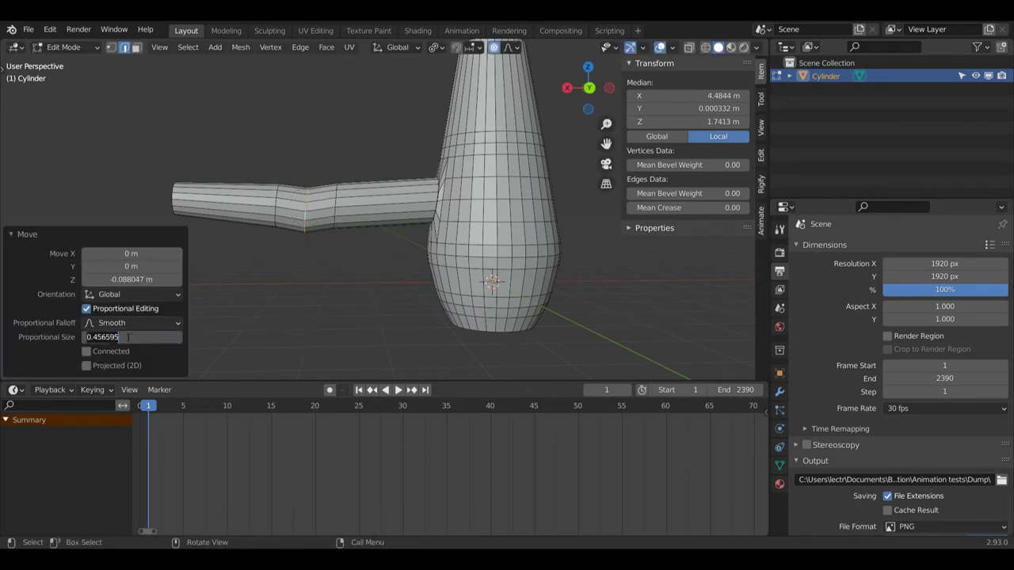
click(48, 309)
drag(115, 336, 168, 336)
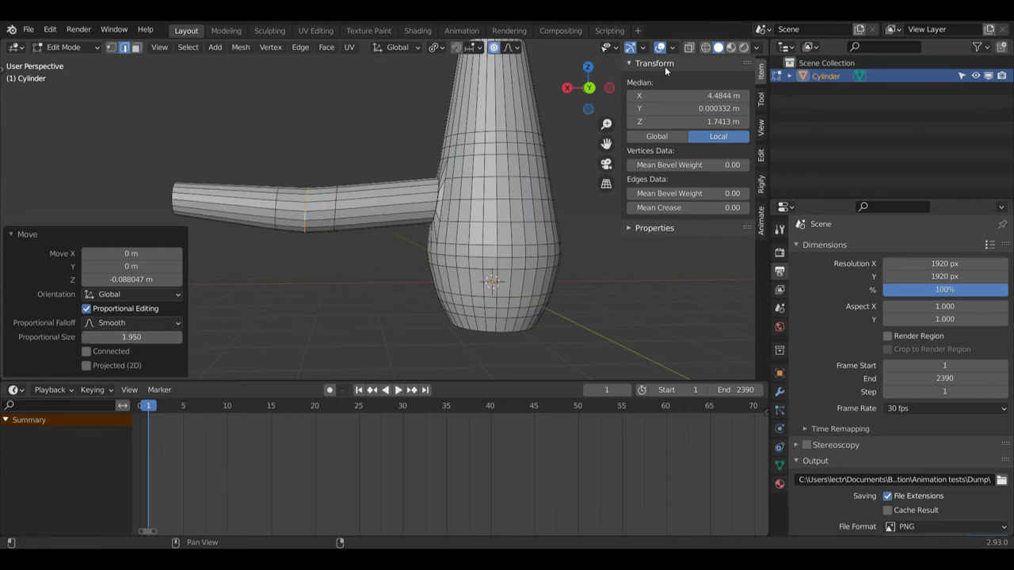
Step: Add a centred edge loop around the tube between the body and the bend
drag(575, 74, 669, 83)
key(ctrl+r)
click(254, 203)
right_click(252, 203)
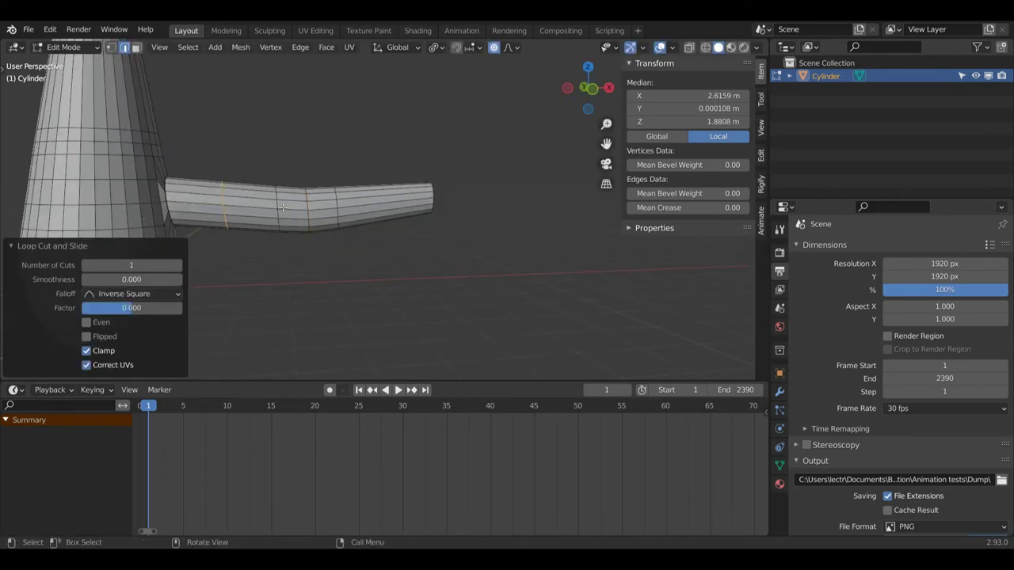
Step: Add the neighbouring bend loop to the selection and lower both loops slightly along Z without proportional editing
alt+click(277, 208)
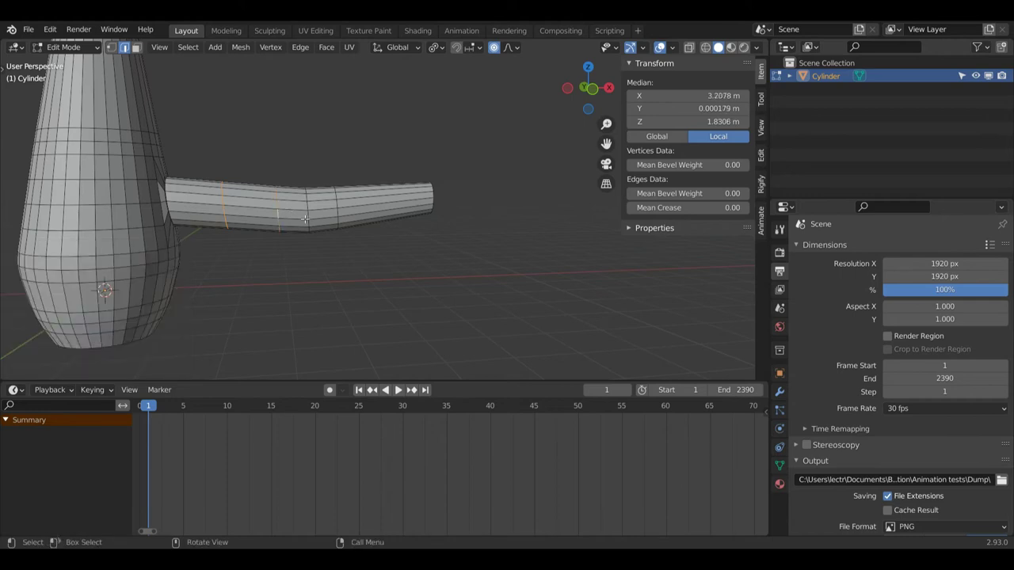
key(g)
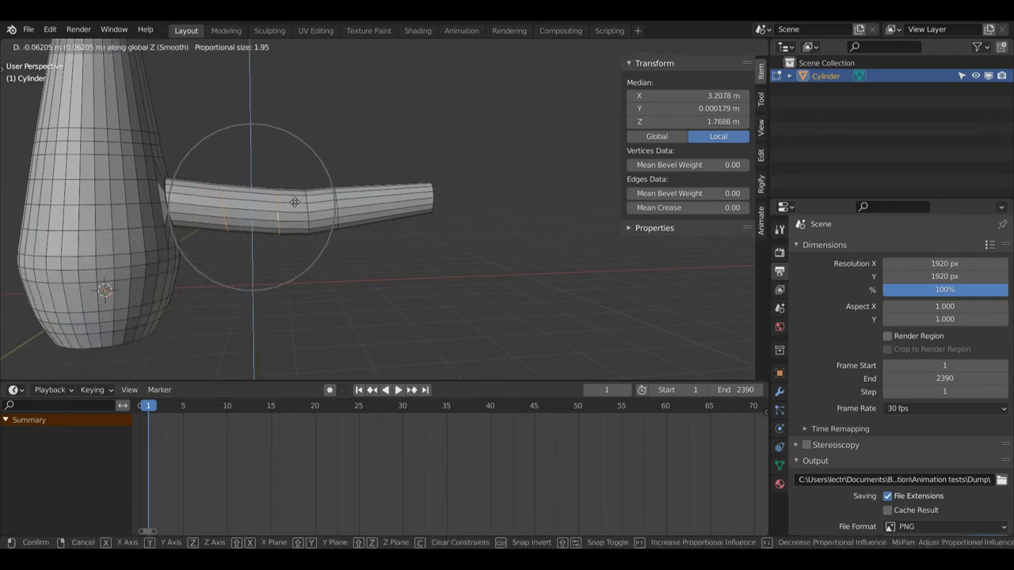
key(Escape)
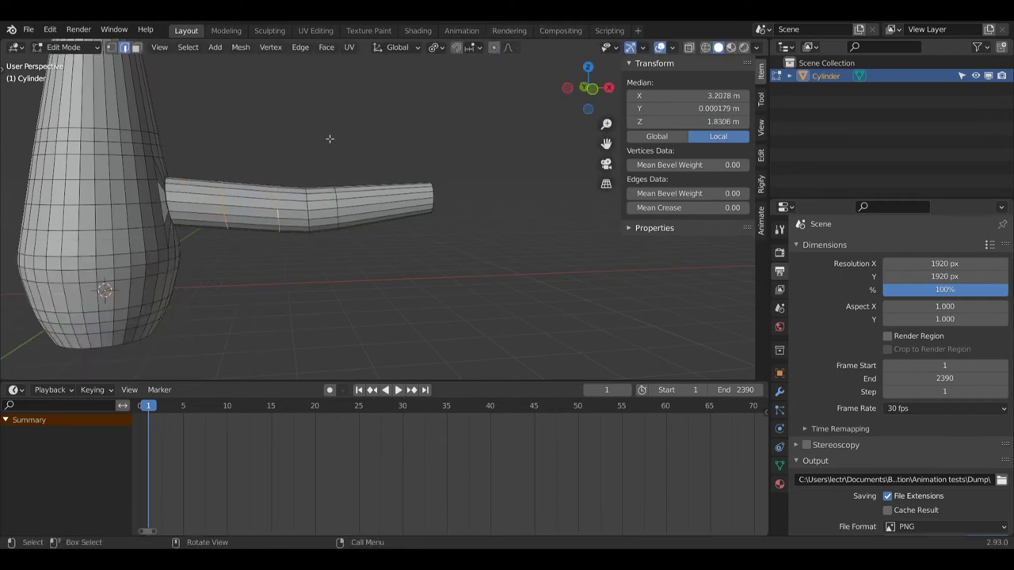
key(g)
key(z)
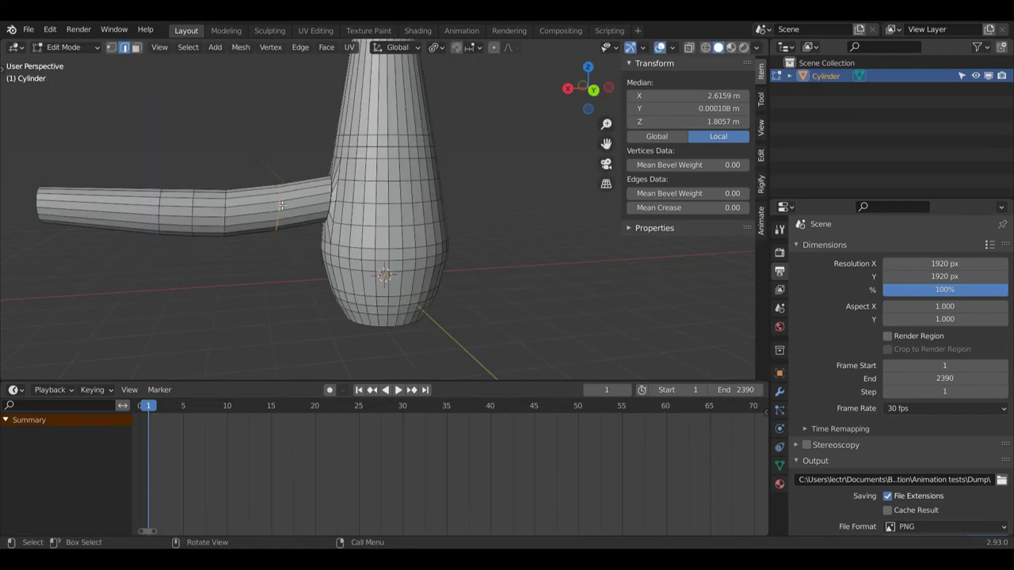
Step: Bevel the edge loop between the body and the bend to a width of about 0.544 m with 2 segments
key(ctrl+b)
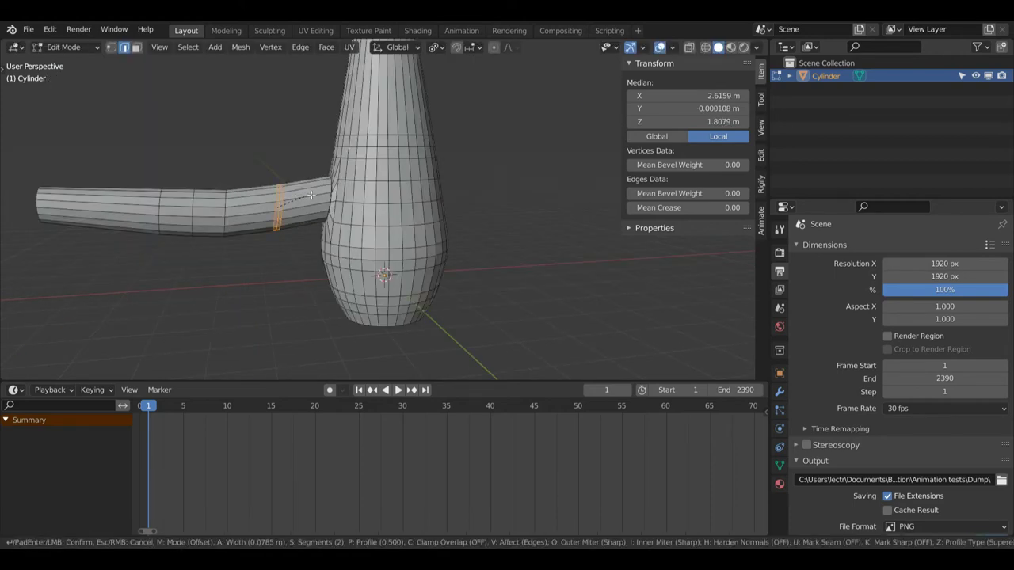
click(324, 194)
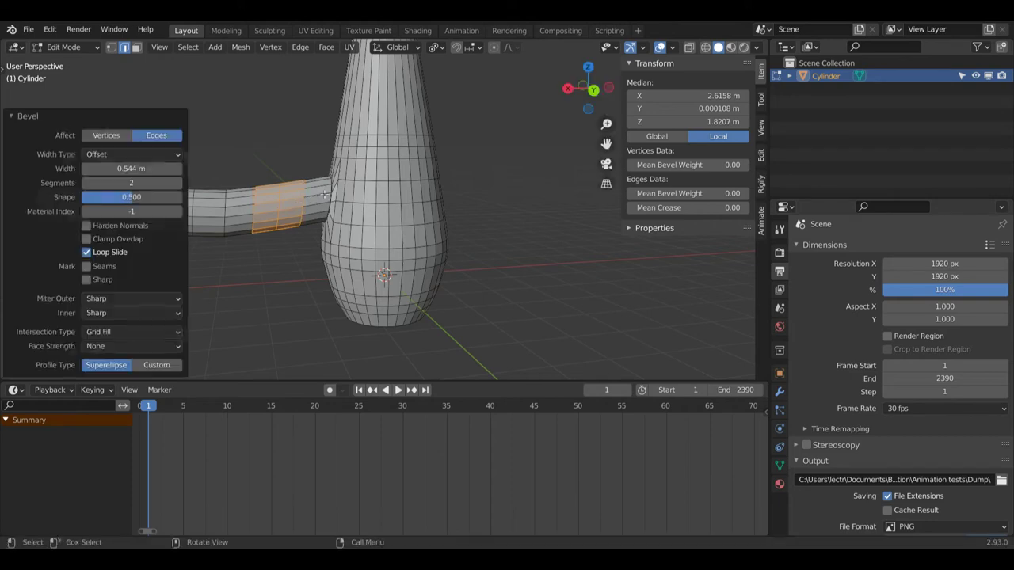
key(Tab)
middle_drag(301, 199, 245, 185)
key(Tab)
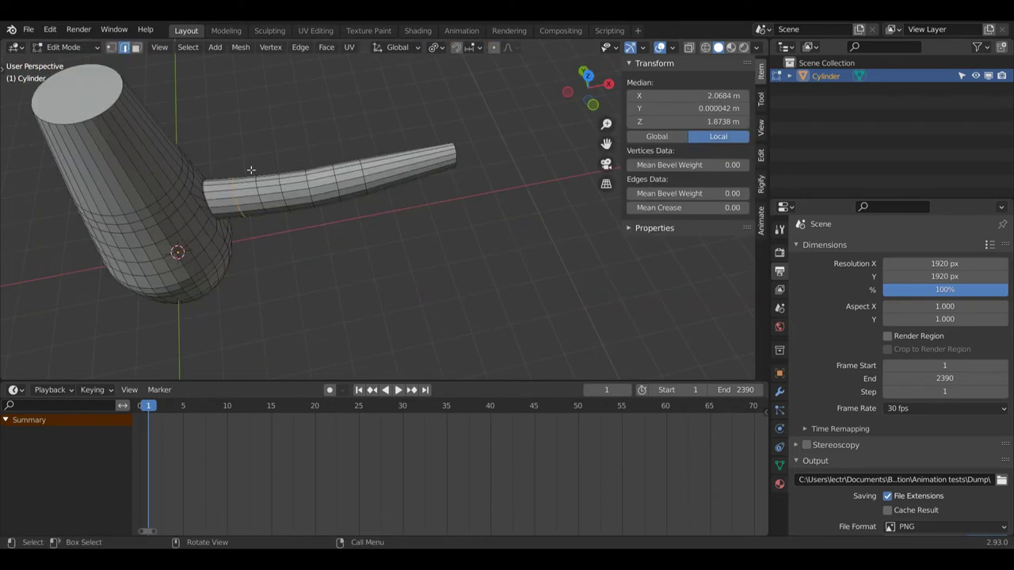
Step: Select the block of four faces on top of the tube near the body and inset them about 0.05 m
key(3)
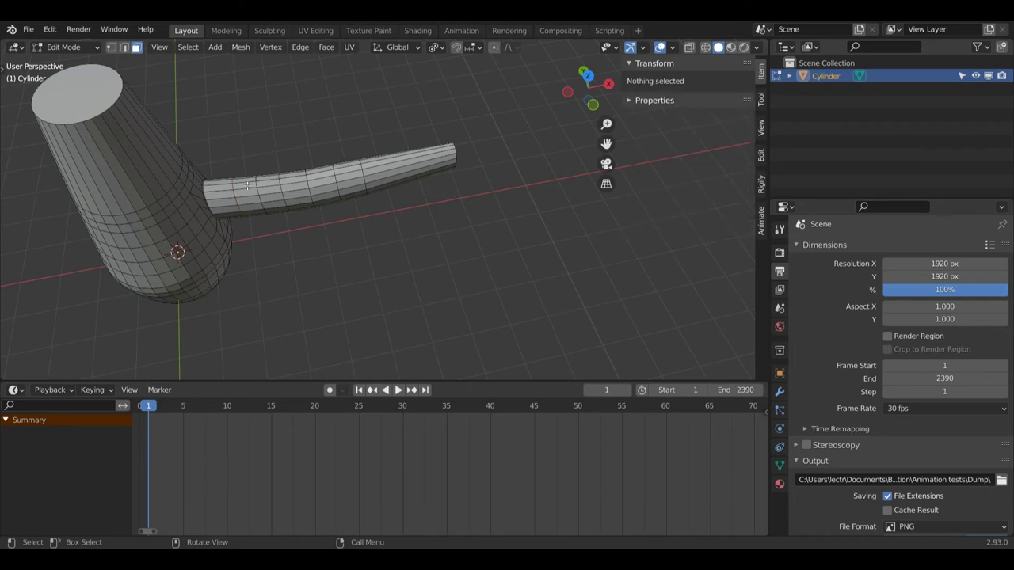
click(247, 185)
middle_drag(247, 186, 266, 184)
drag(588, 88, 566, 89)
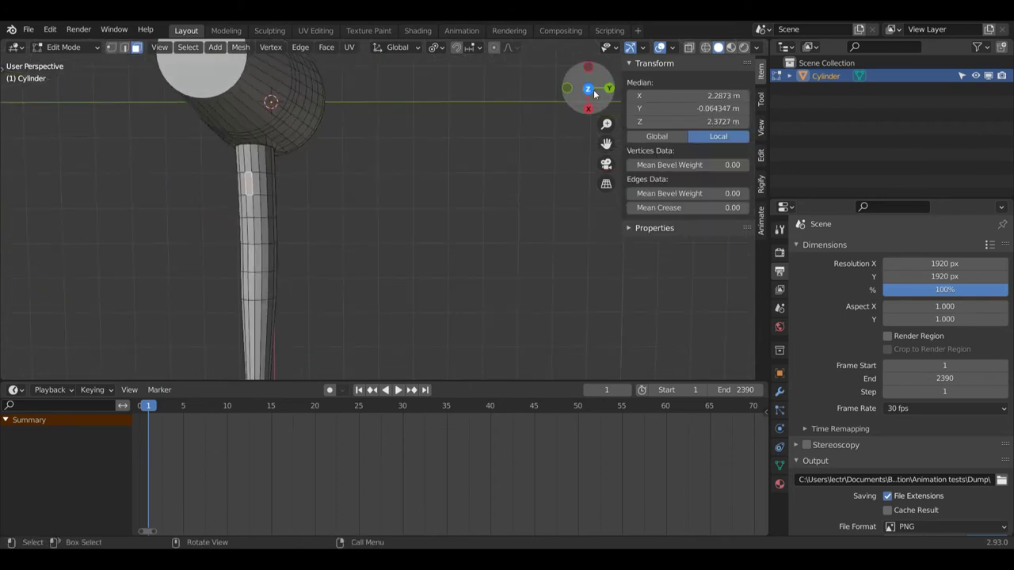
click(254, 191)
shift+click(256, 205)
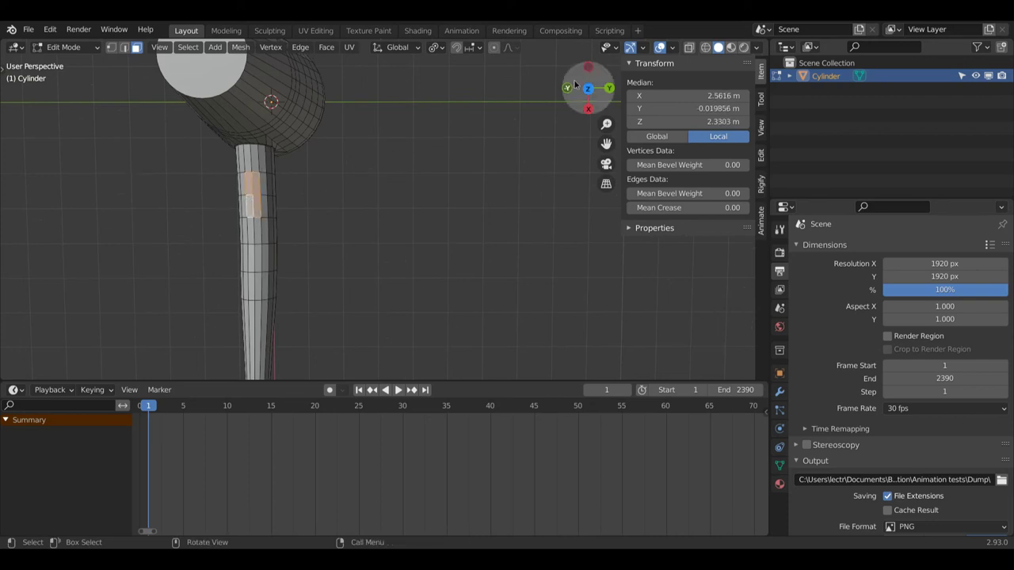
drag(577, 85, 576, 80)
key(i)
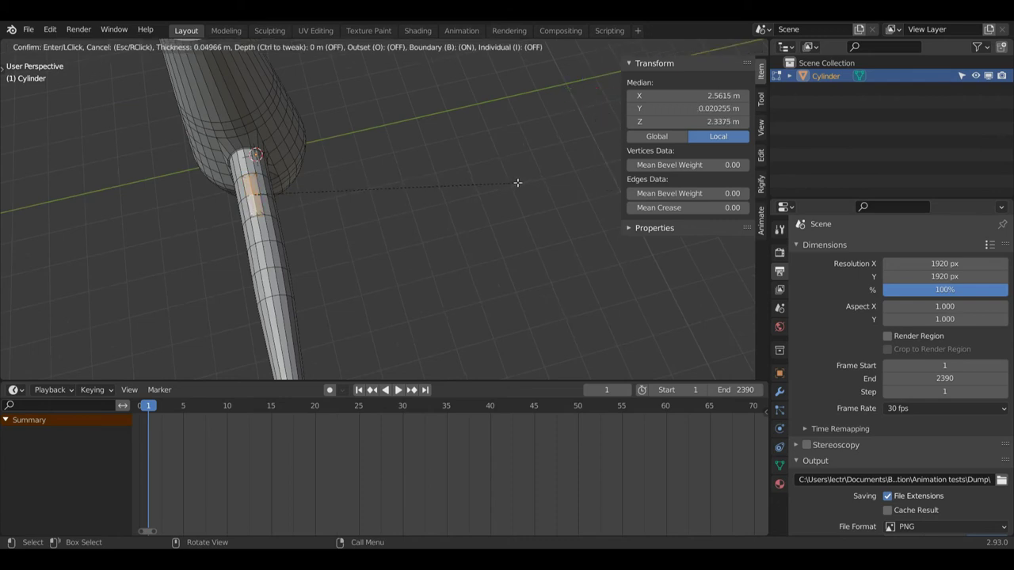
click(518, 181)
Step: Extrude the inset faces upward about 0.178 m along Z
key(g)
key(z)
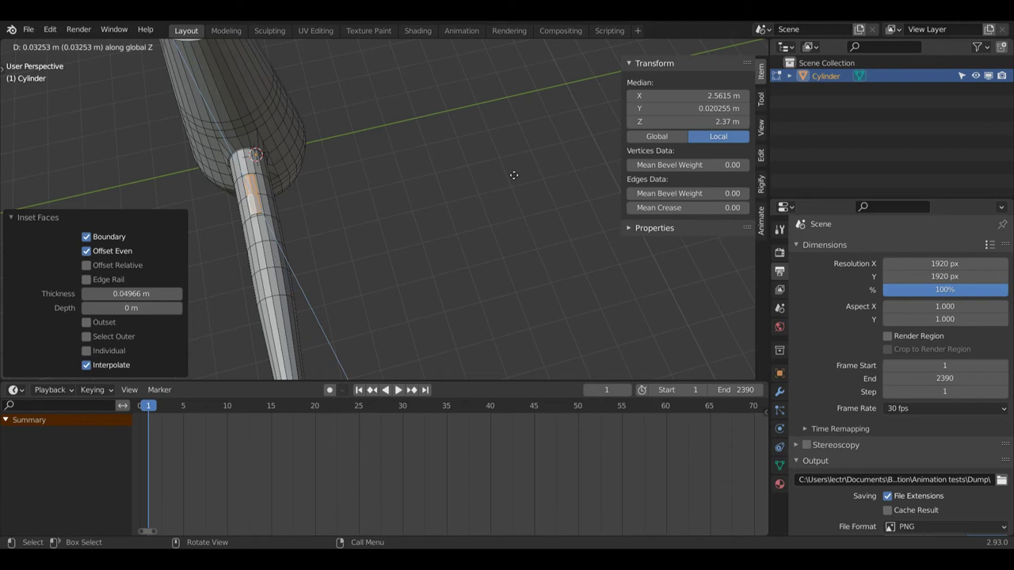
click(515, 173)
Step: Flatten the top of the raised block by scaling its faces to 0 along Z
mouse_move(514, 174)
middle_down()
mouse_move(499, 167)
mouse_move(514, 166)
middle_up()
text(s)
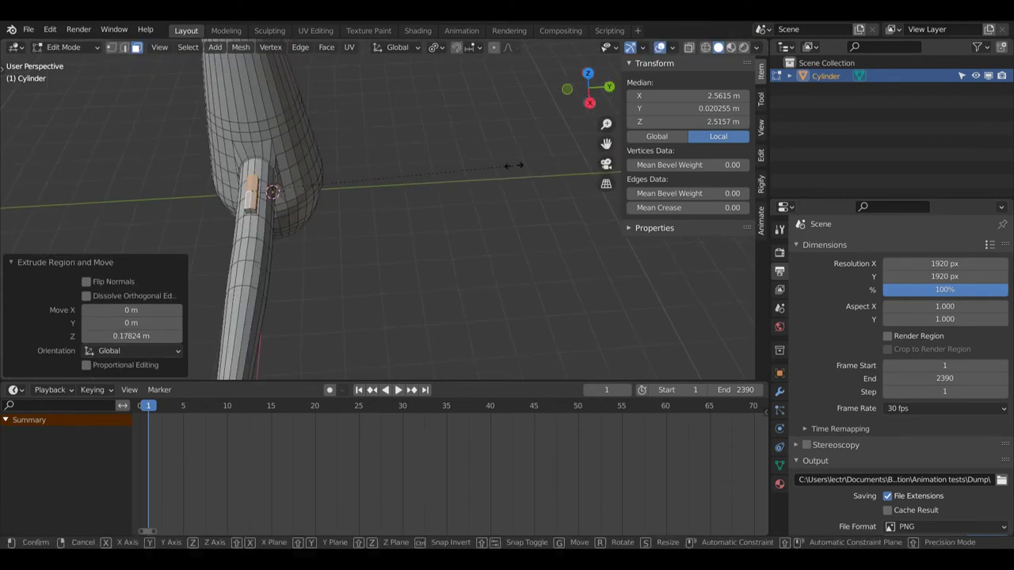
text(z)
text(0)
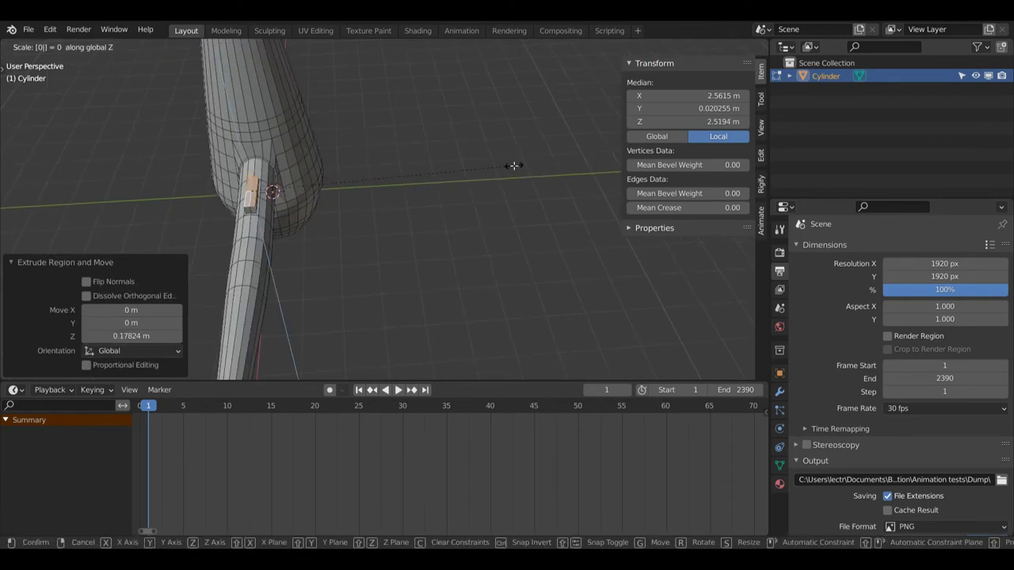
key(Return)
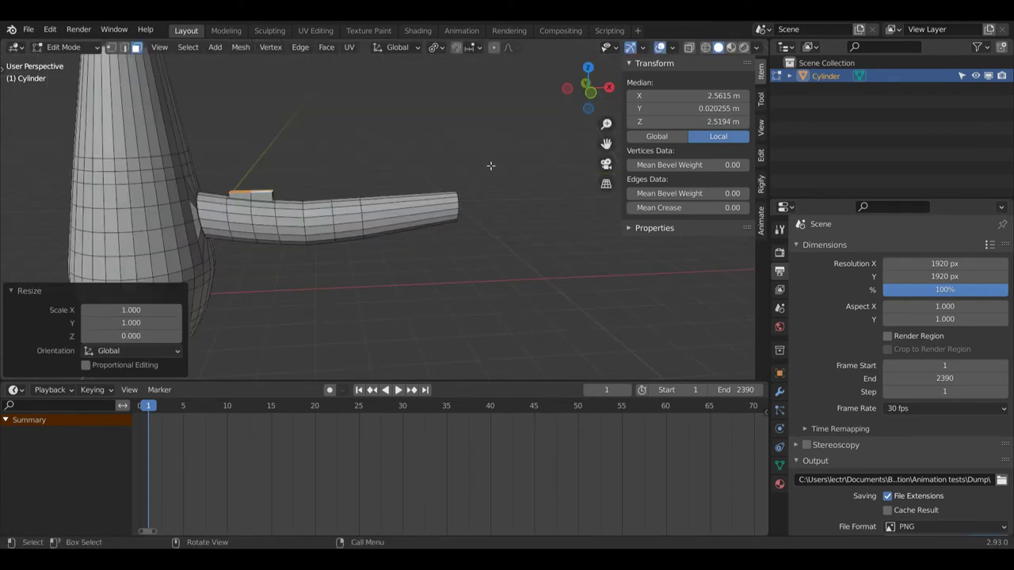
key(s)
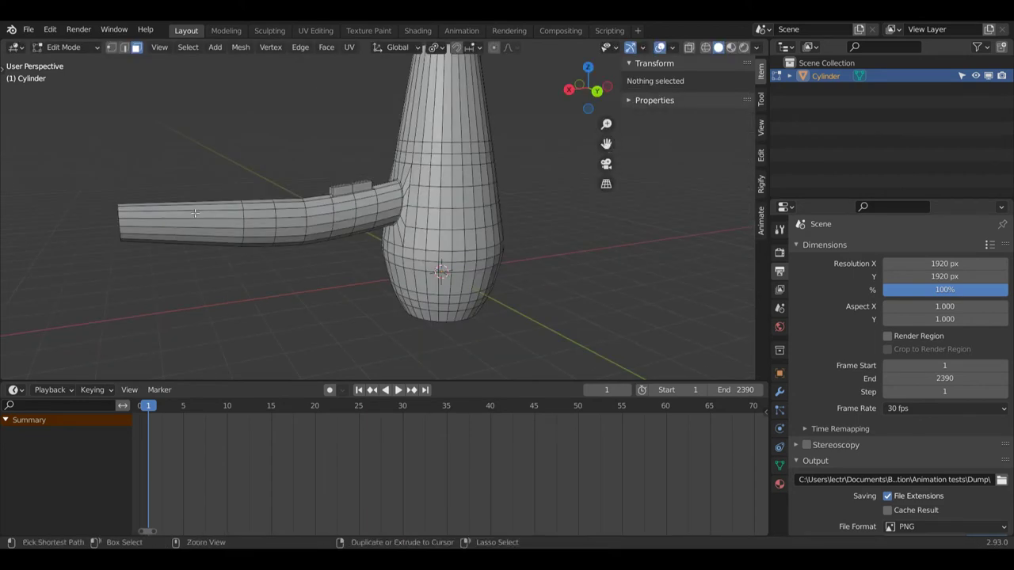
Step: Add a centred edge loop around the tube between the bend and the tip
key(ctrl+r)
click(192, 214)
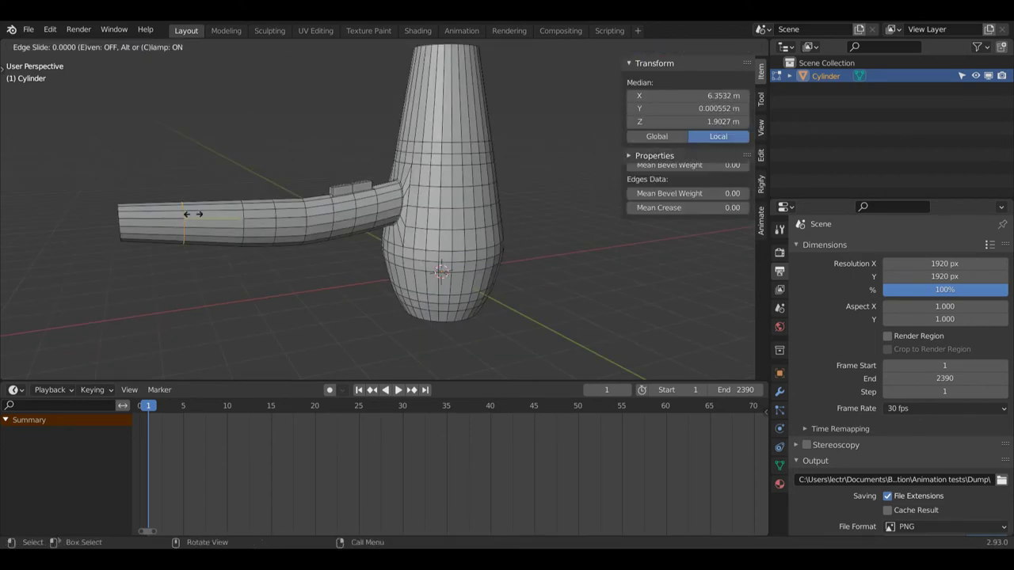
right_click(195, 213)
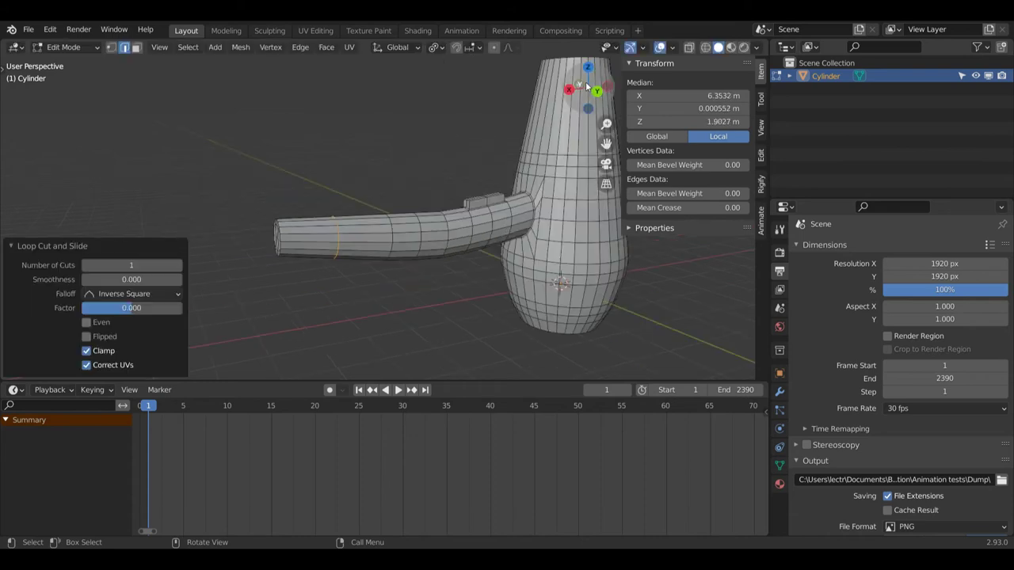
drag(586, 86, 650, 86)
Step: Select all the faces of the tube's end cap and raise them about 0.032 m along Z
key(3)
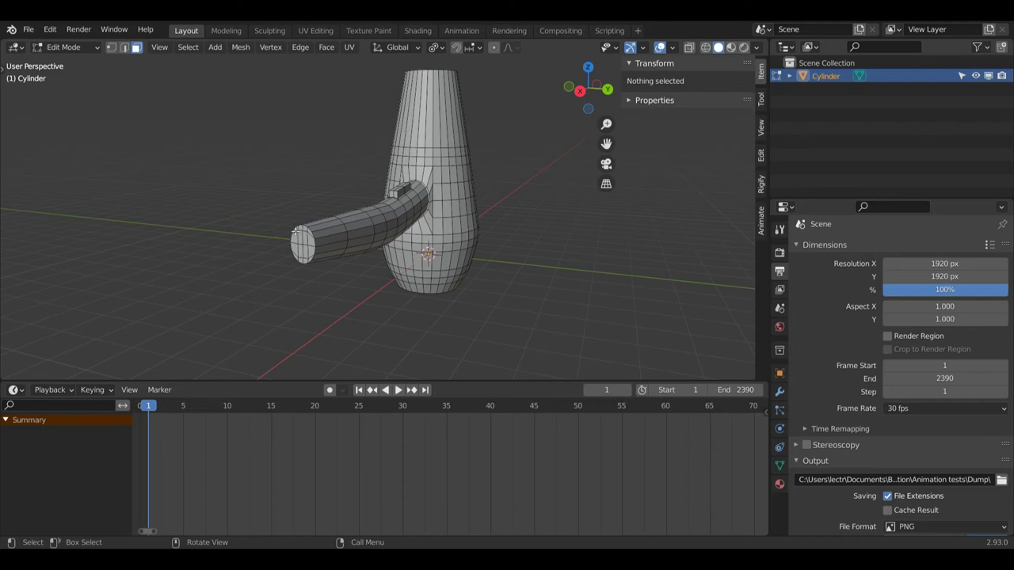
click(302, 238)
ctrl+click(291, 256)
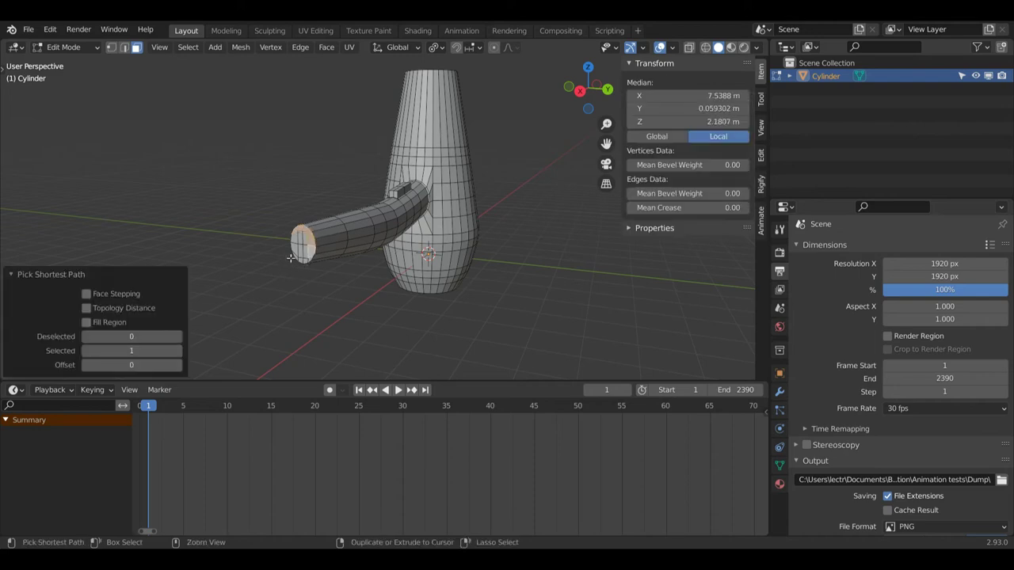
ctrl+click(299, 240)
ctrl+click(300, 240)
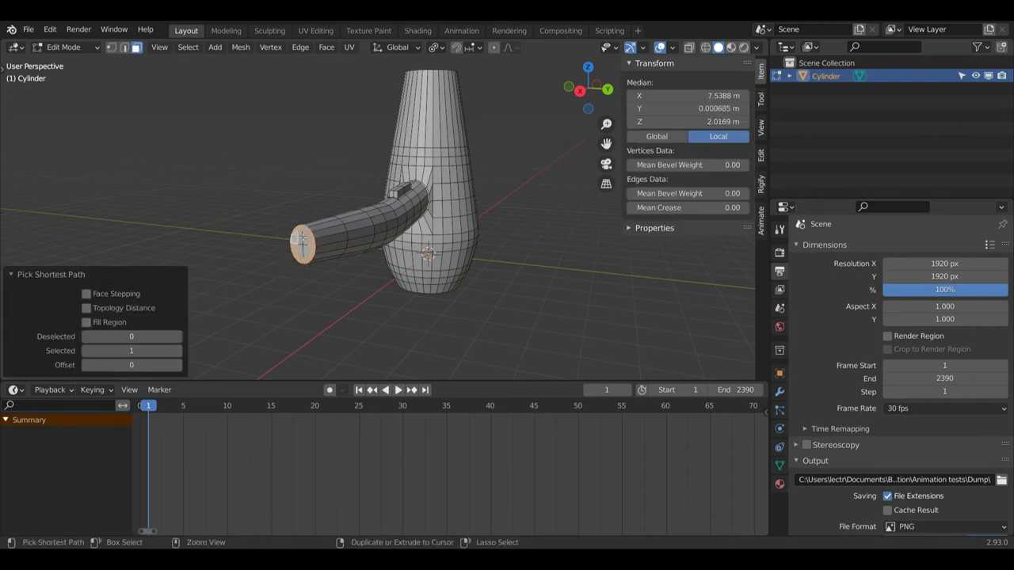
key(g)
key(z)
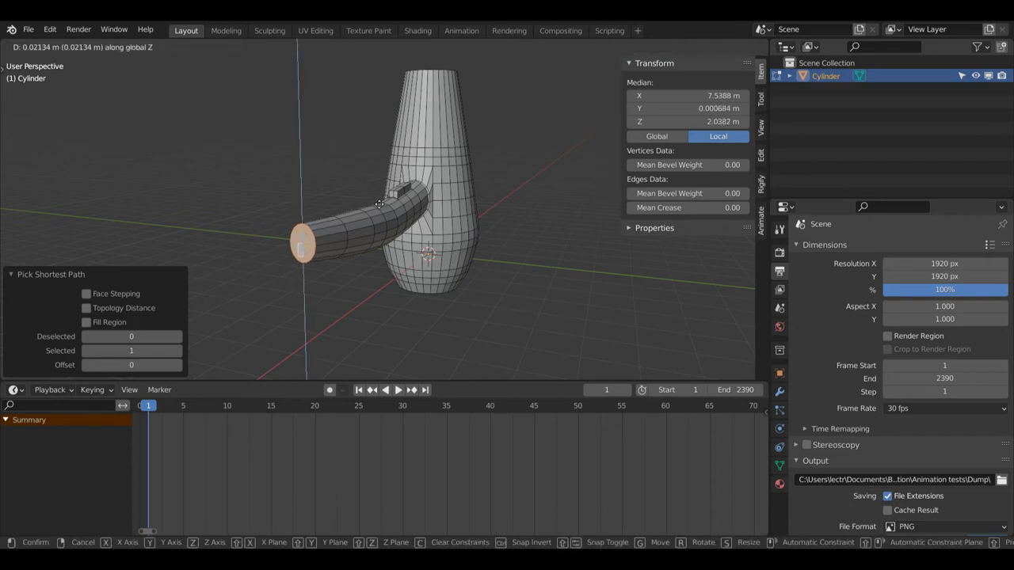
click(379, 203)
Step: Rotate the end cap about -3.4° around the Y axis
middle_drag(380, 204, 476, 166)
scroll(475, 167, up, 3)
key(r)
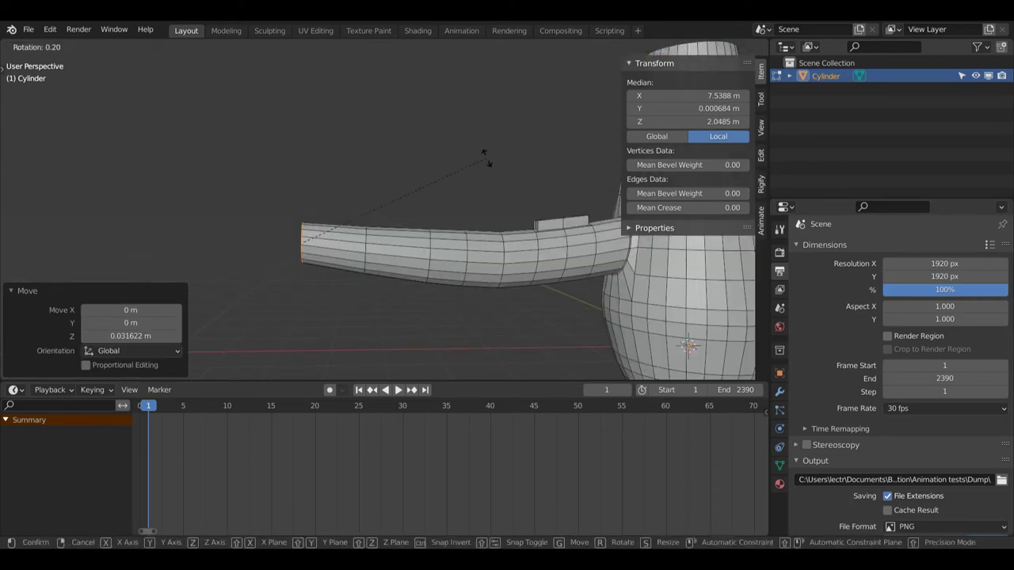
key(y)
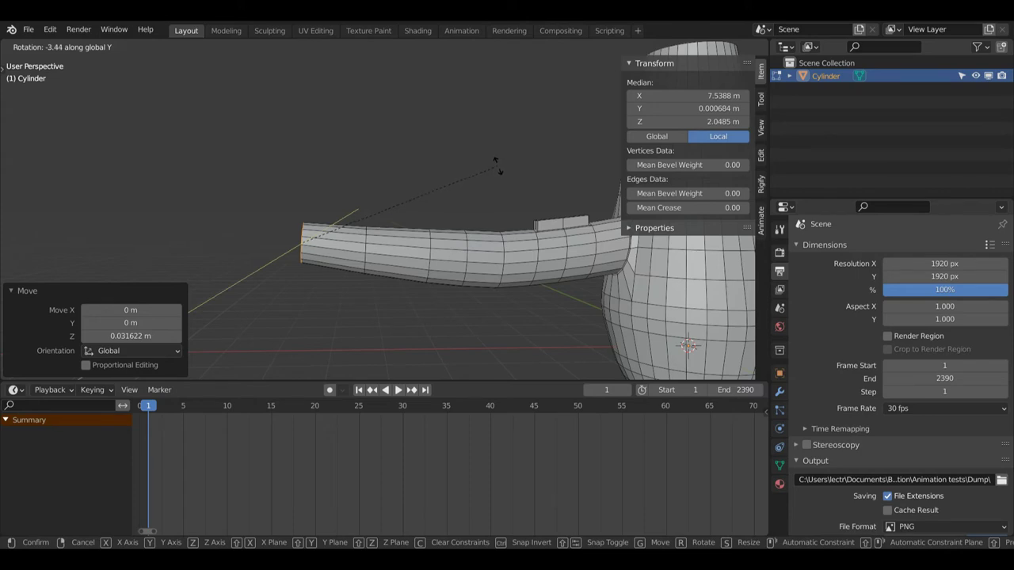
click(498, 167)
Step: Select the edge loop nearest the tube's tip and bevel it with 2 segments
key(2)
alt+click(371, 248)
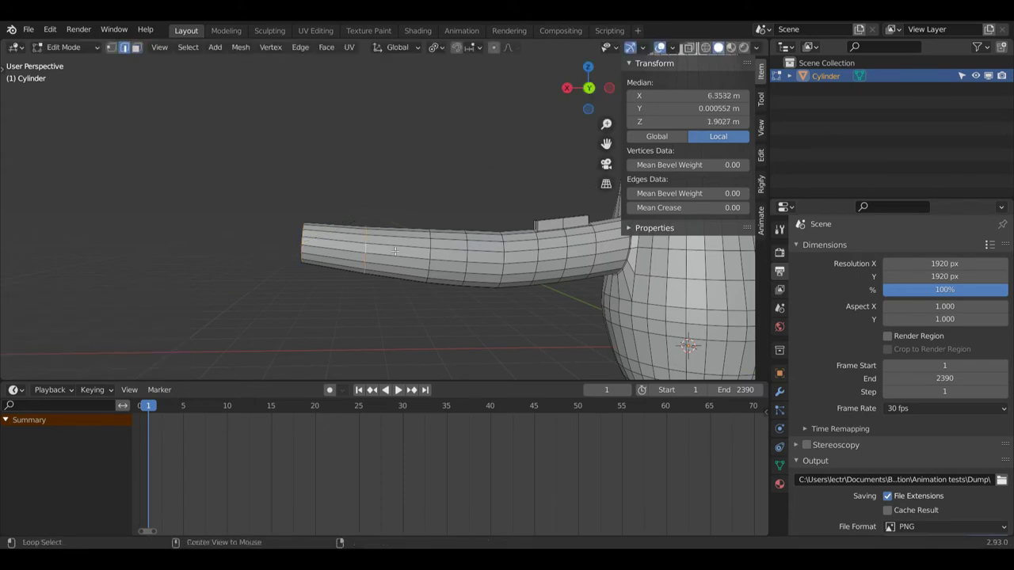
key(ctrl+b)
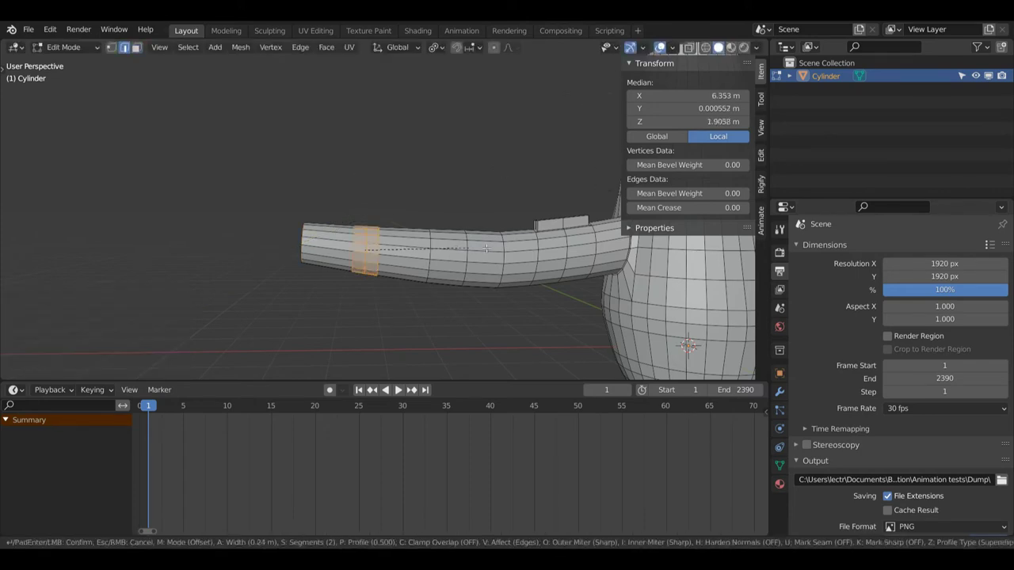
click(506, 230)
Step: Leave mesh editing, apply smooth shading to the object and enable Auto Smooth at 30° for its normals
key(Tab)
drag(577, 91, 606, 158)
right_click(485, 173)
click(486, 171)
click(781, 466)
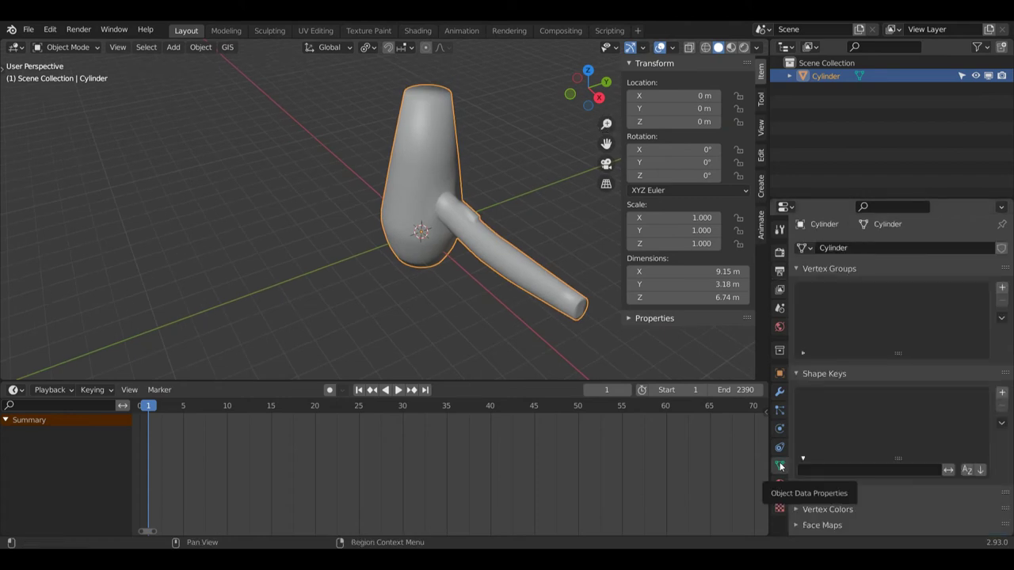
scroll(889, 443, down, 5)
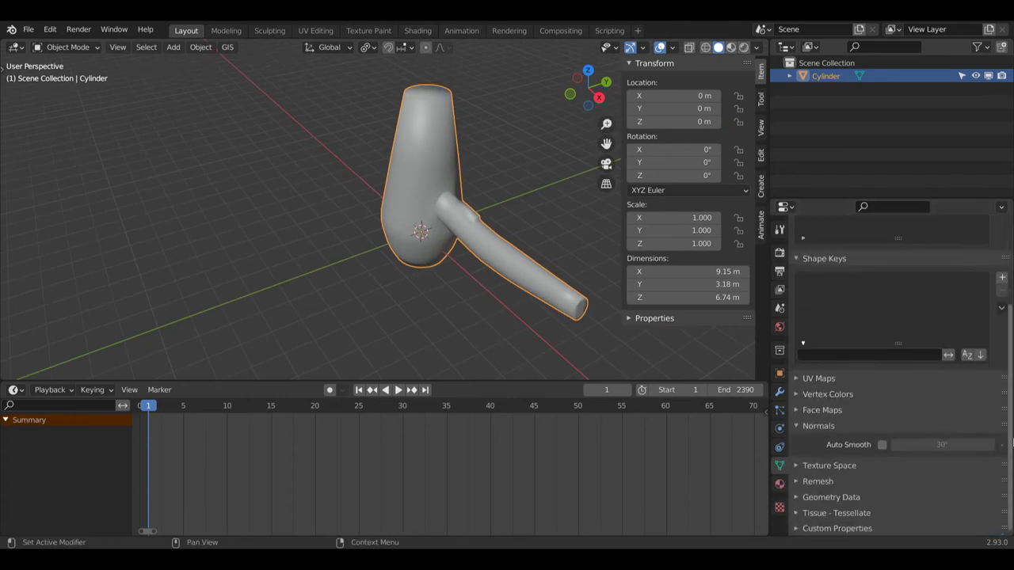
click(881, 445)
Step: Enter mesh editing, select the face capping the wide body's top and inset it about 0.109 m
middle_drag(476, 237, 494, 158)
key(ctrl+Tab)
click(578, 149)
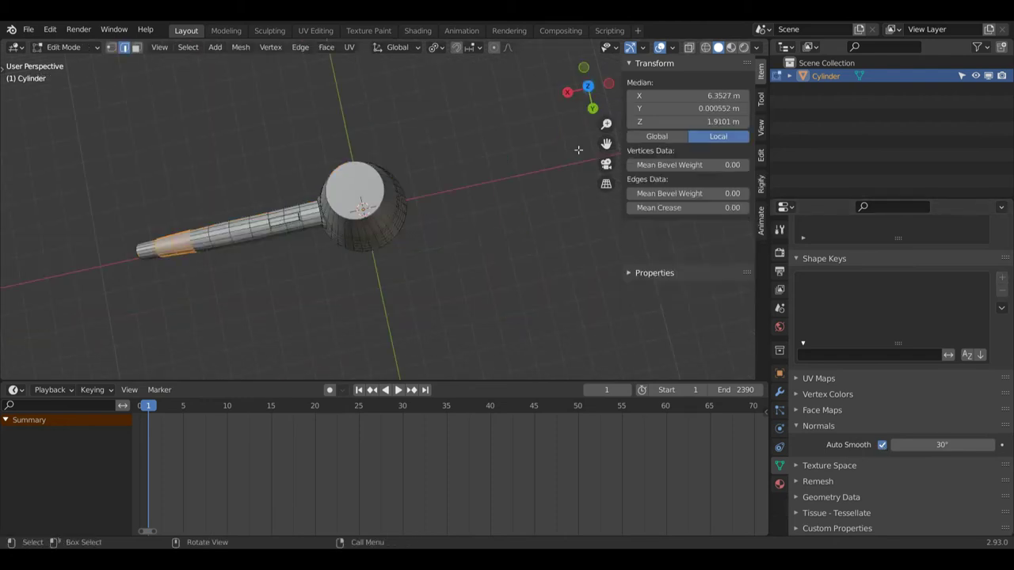
scroll(279, 97, up, 1)
key(3)
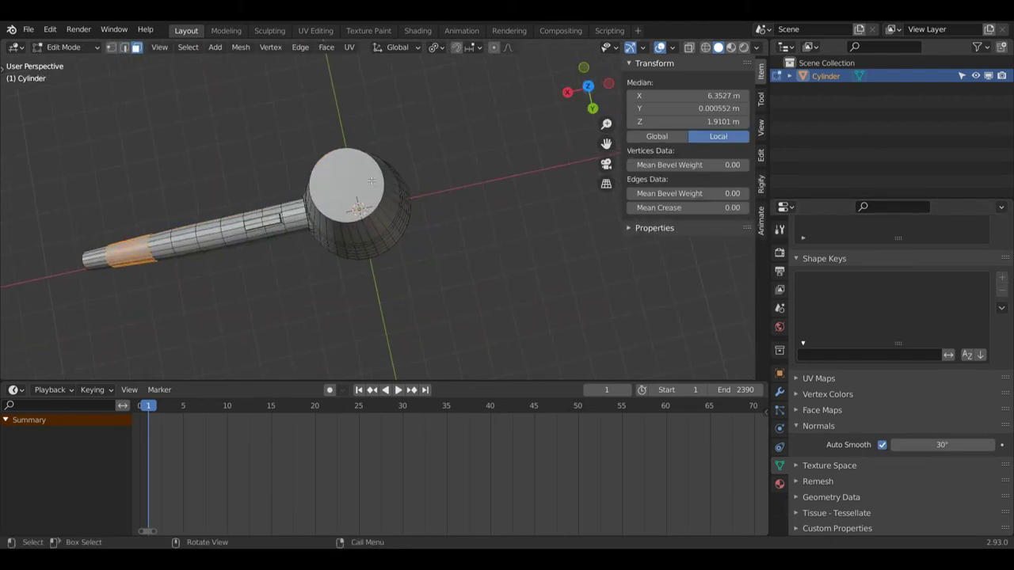
click(338, 181)
drag(588, 87, 584, 143)
key(i)
click(567, 147)
Step: Extrude the inset top face about 0.39 m downward along Z, and delete the lowered face to open the body
key(e)
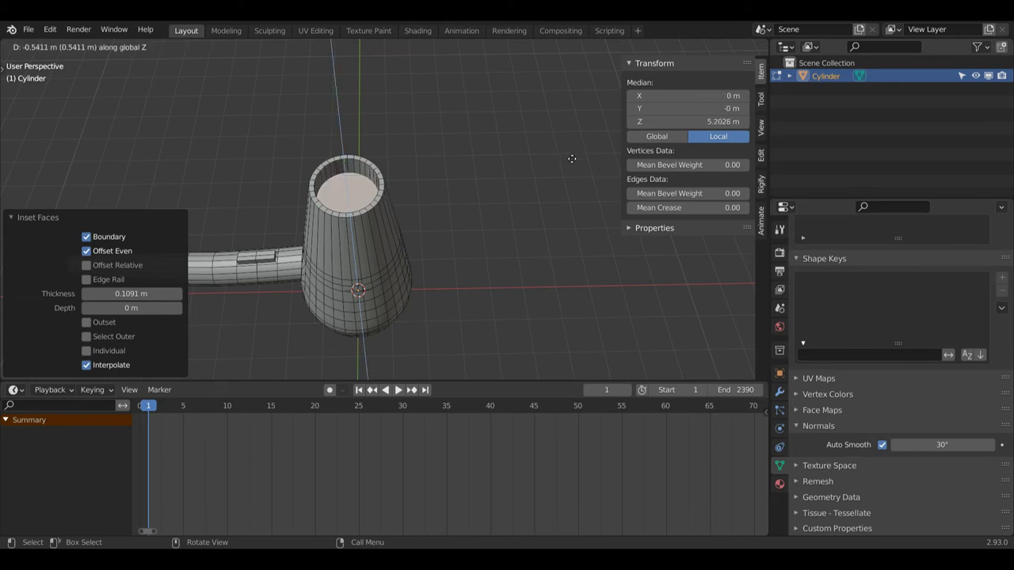
click(572, 148)
drag(585, 114, 571, 135)
key(x)
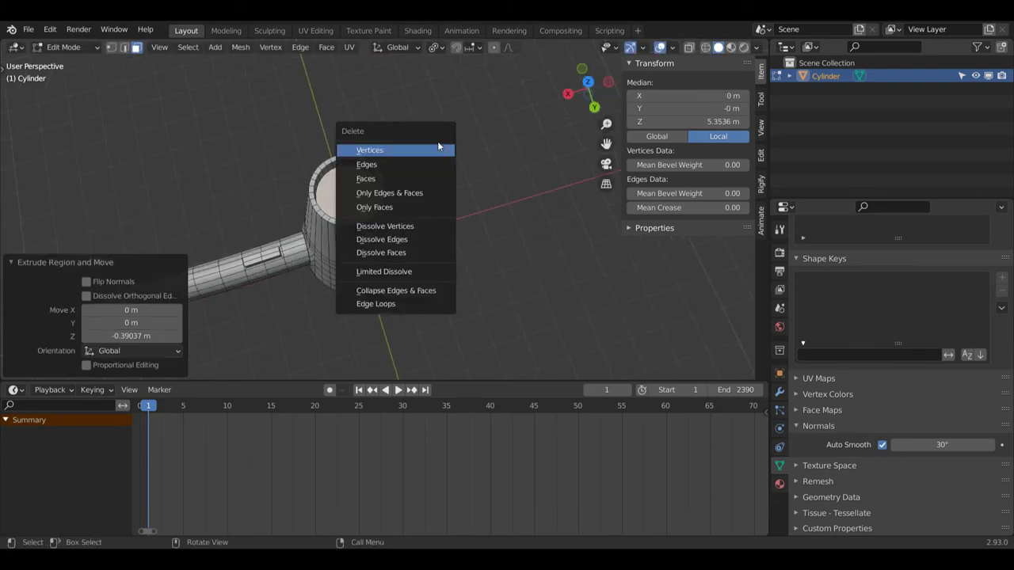
click(399, 179)
Step: Select the inner edge loop of the body's top opening and Grid Fill it with span 2 and offset 1
key(2)
alt+click(342, 165)
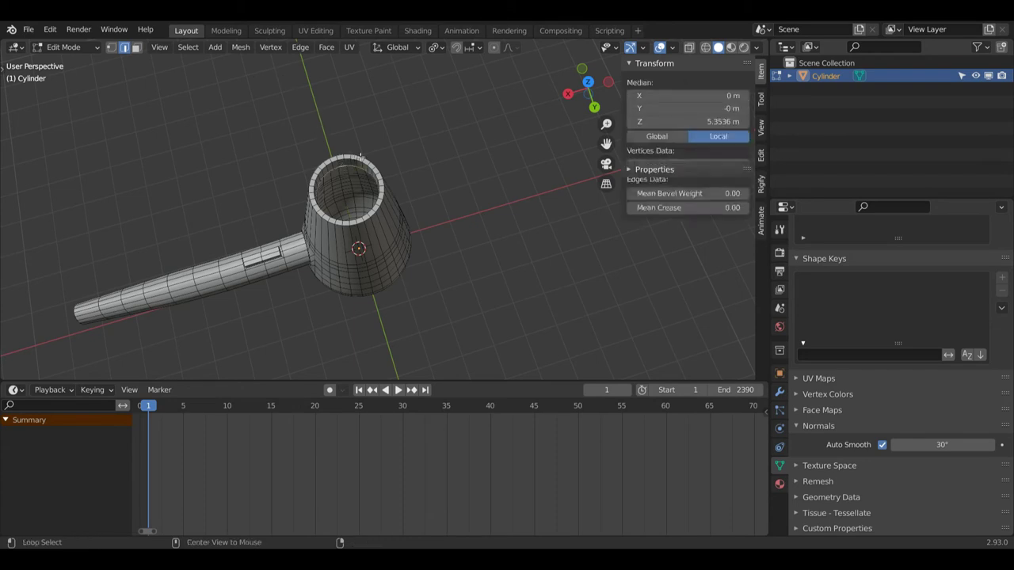
key(KP_7)
click(326, 48)
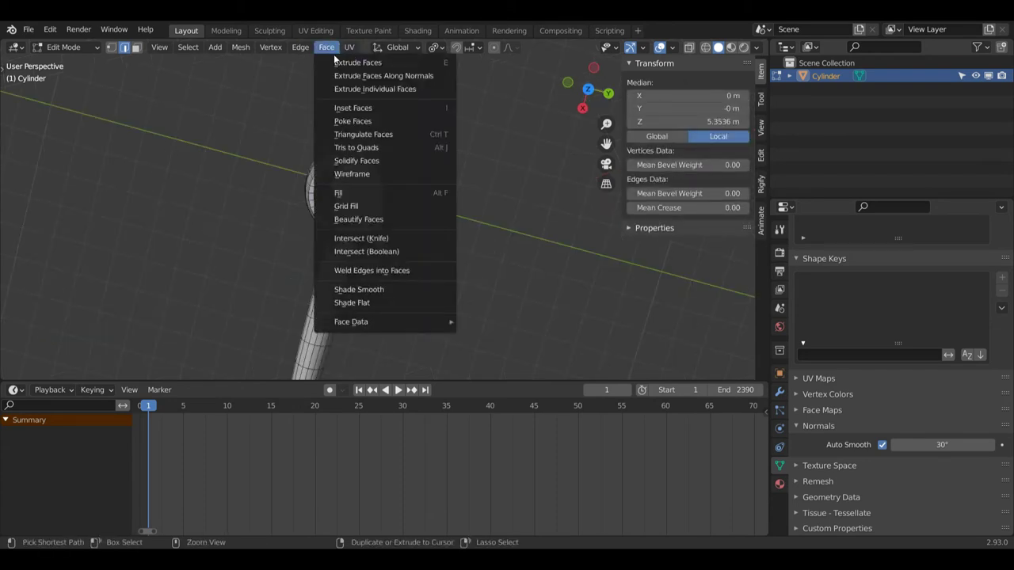
click(359, 207)
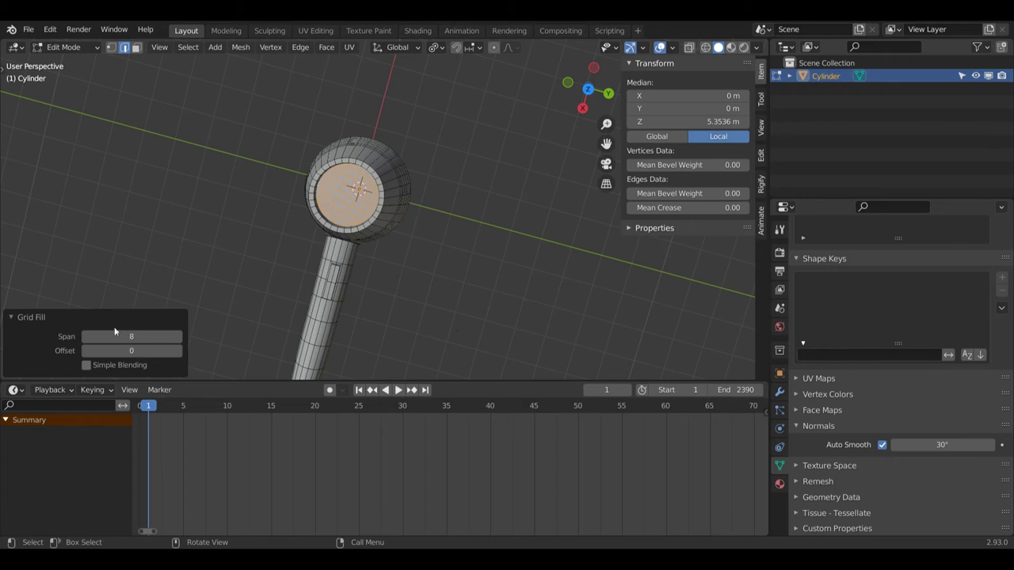
click(85, 338)
click(86, 336)
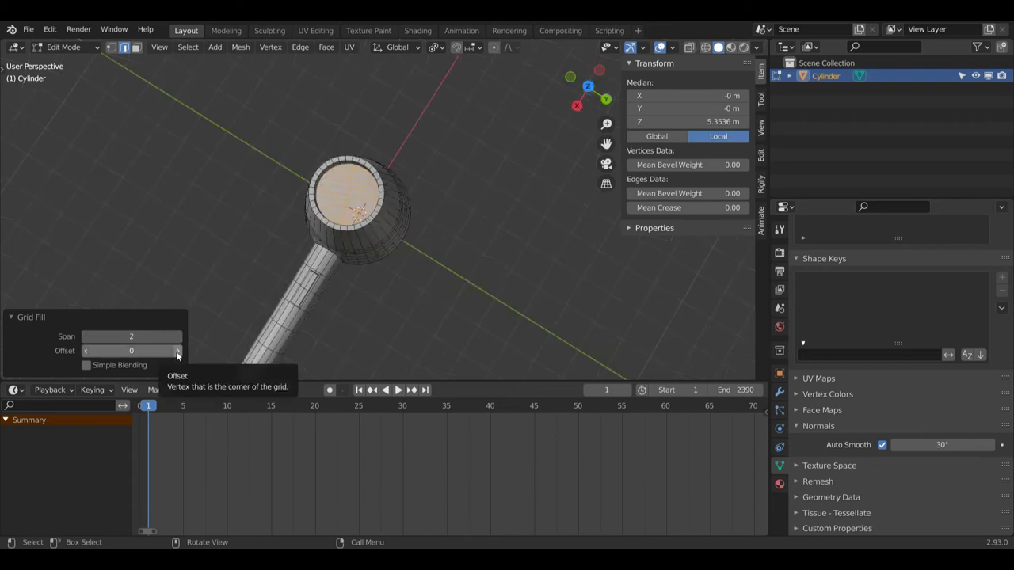
click(177, 353)
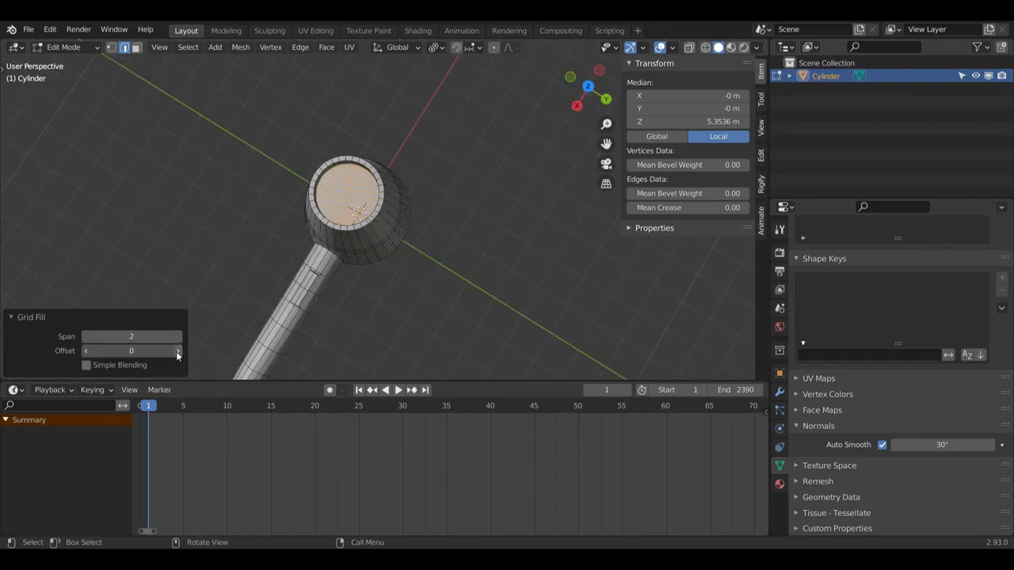
mouse_move(577, 99)
mouse_down()
mouse_move(587, 92)
mouse_move(572, 100)
mouse_up()
click(590, 88)
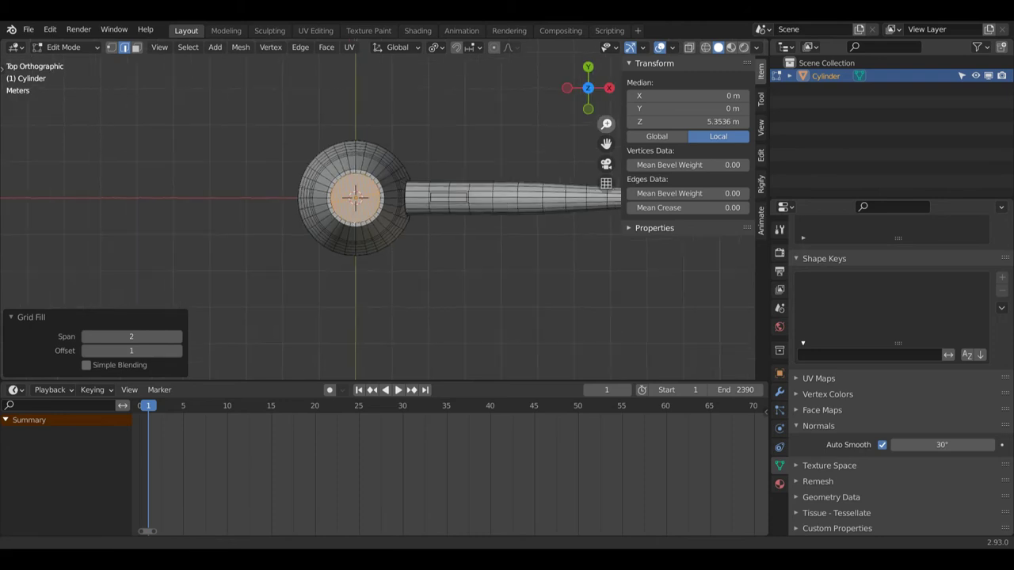
Step: Select the grid fill's interior edges, both the crossing lines and the central line, and bevel them 0.0165 m with 1 segment
drag(573, 92, 606, 182)
middle_drag(461, 159, 459, 148)
drag(599, 108, 620, 143)
key(alt)
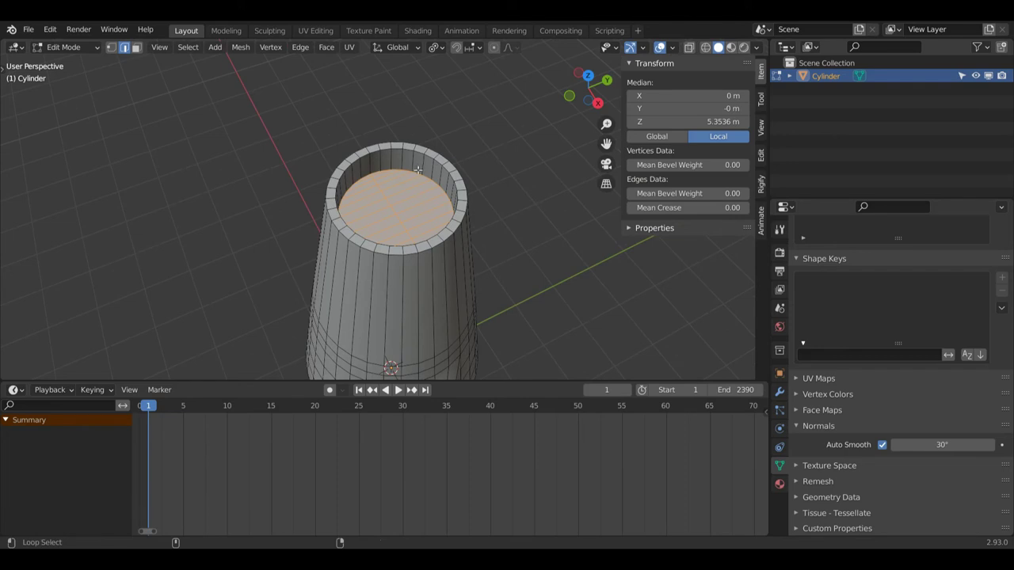
alt+drag(588, 91, 475, 129)
alt+click(372, 167)
alt+shift+click(441, 185)
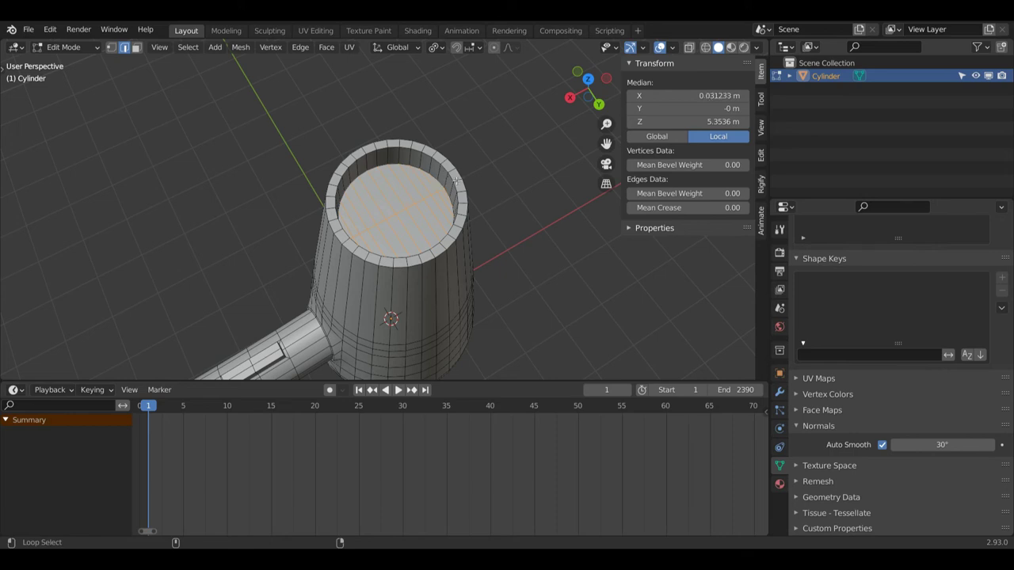
drag(588, 88, 412, 103)
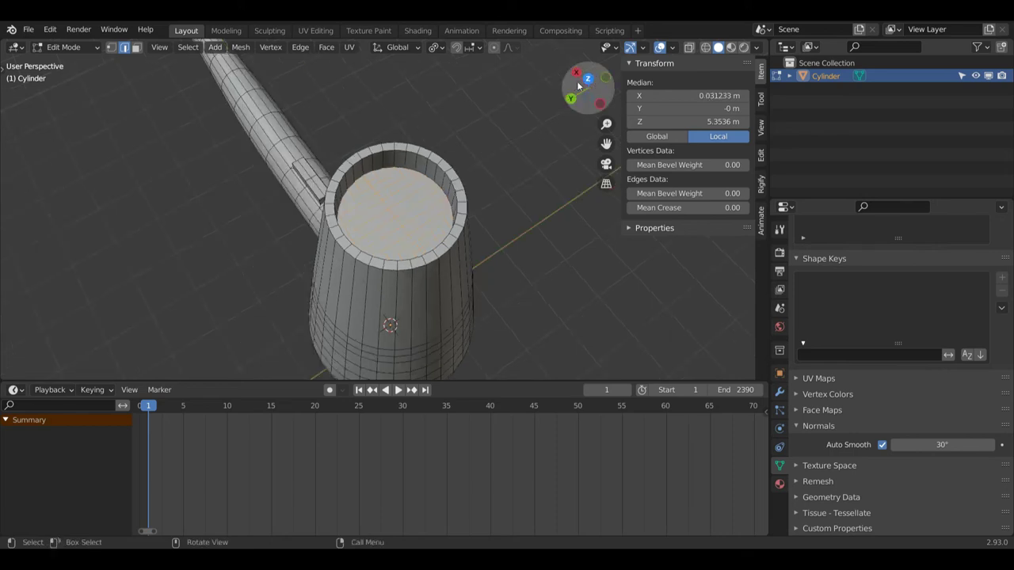
alt+click(370, 171)
drag(579, 87, 428, 230)
key(ctrl+b)
click(455, 165)
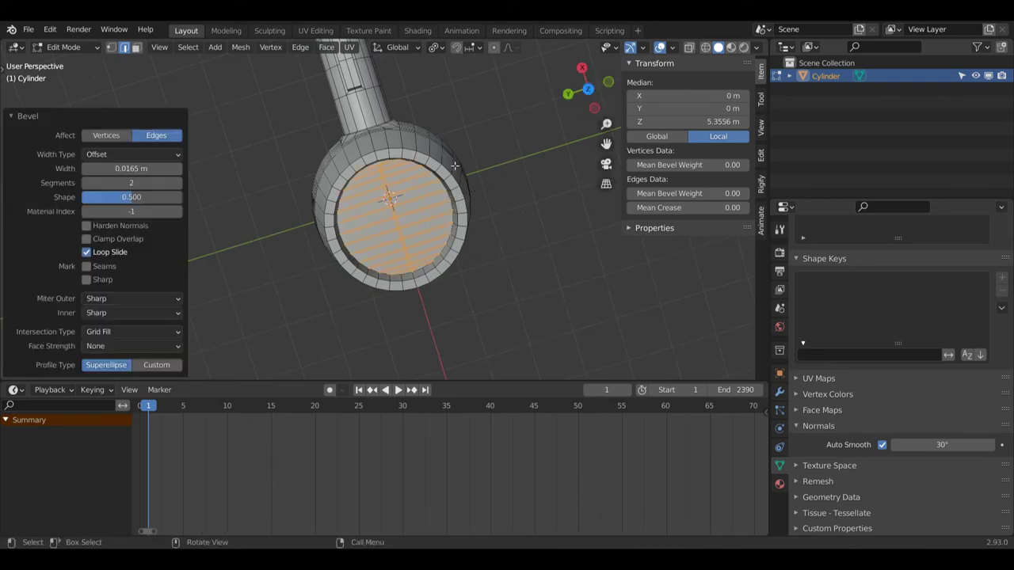
click(87, 183)
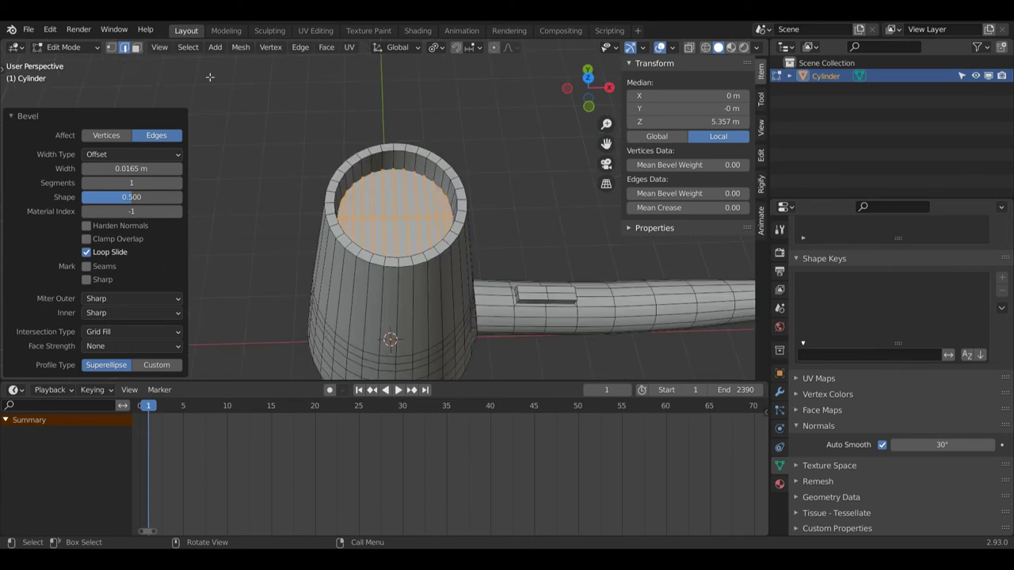
Step: Select the strip faces on the grid's +Y half, apply Checker Deselect with offset 1 and delete the wide faces left selected
key(3)
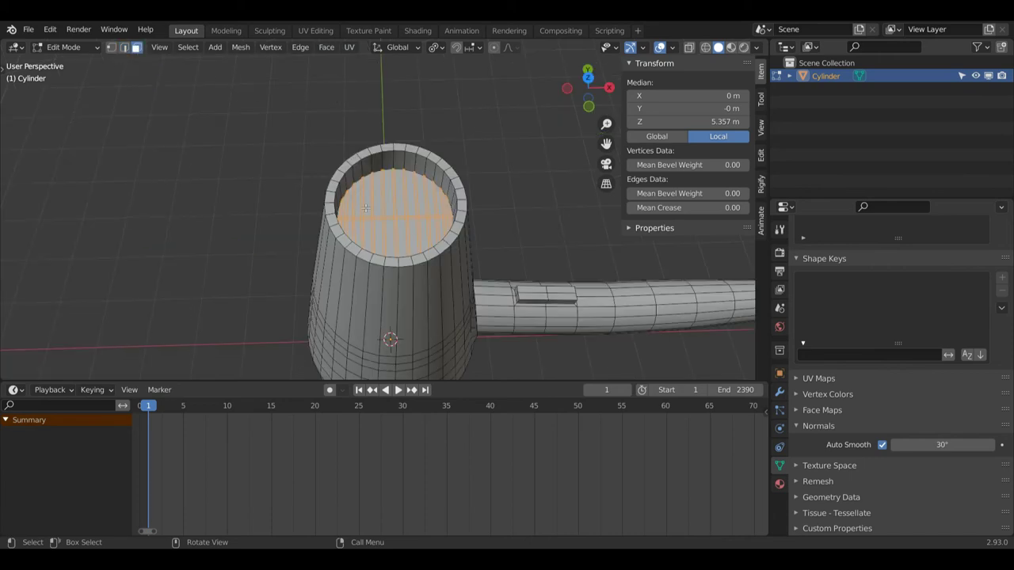
drag(606, 124, 163, 241)
click(234, 229)
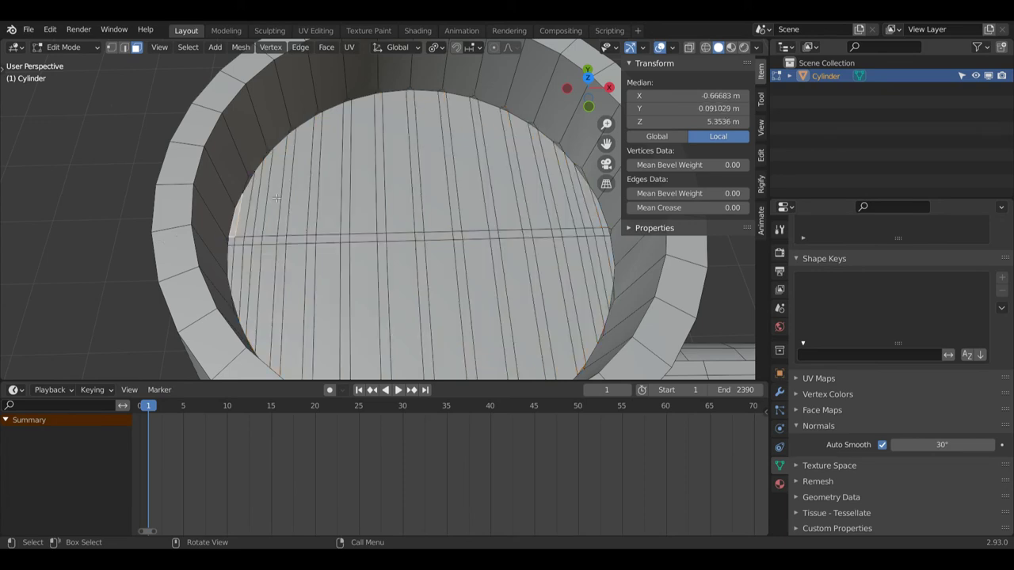
key(ctrl+l)
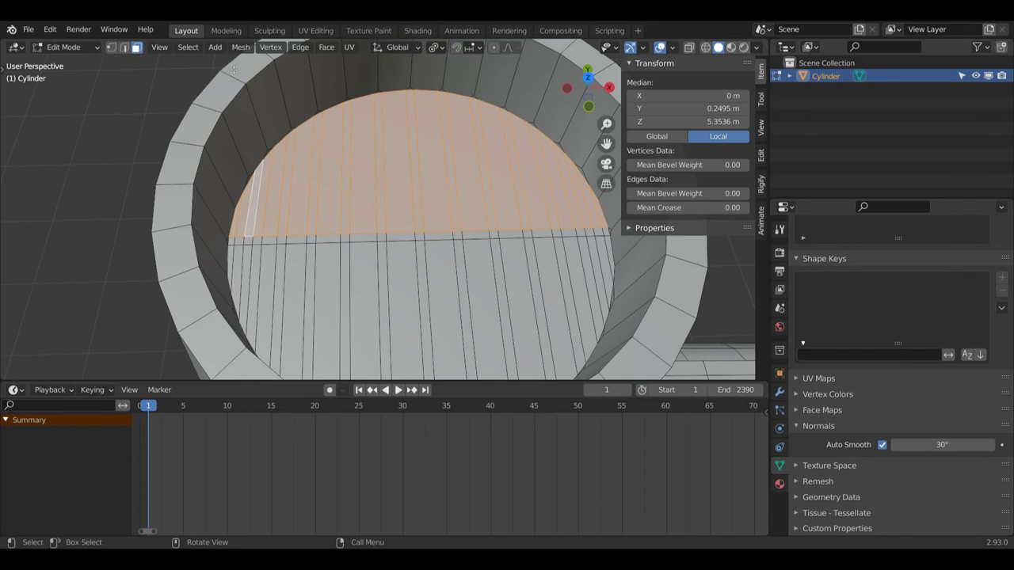
click(187, 47)
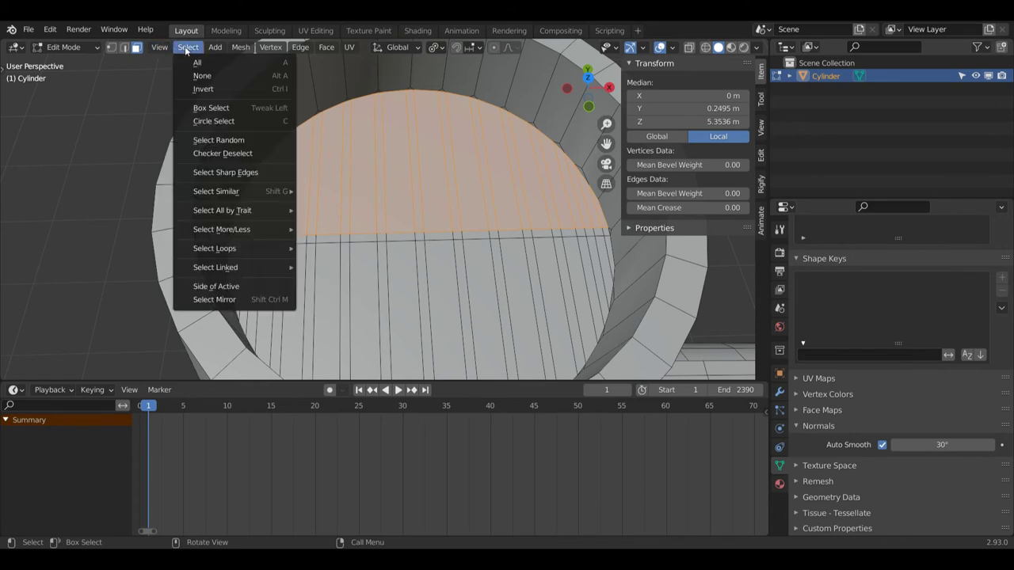
click(230, 153)
click(177, 365)
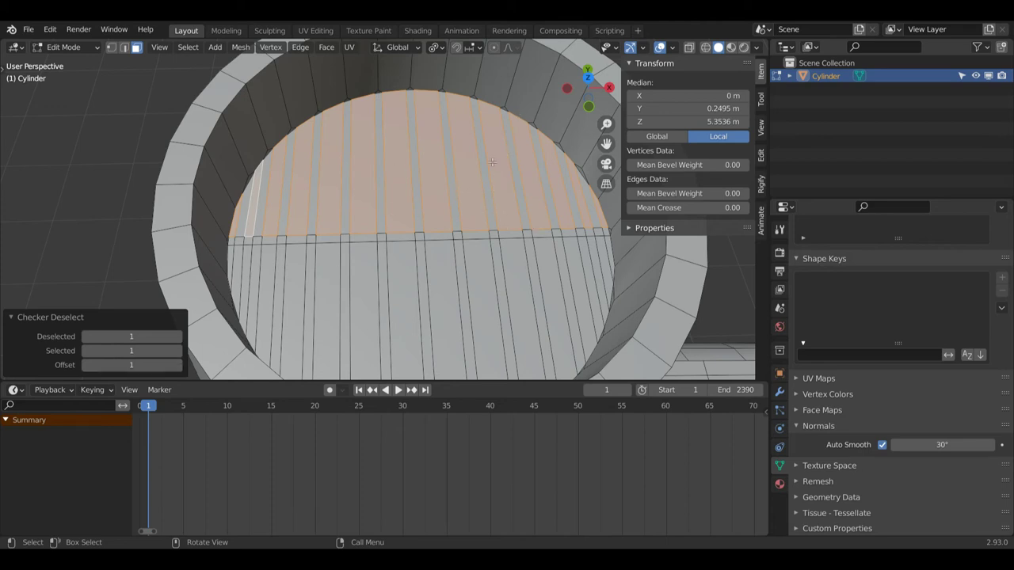
key(x)
click(461, 174)
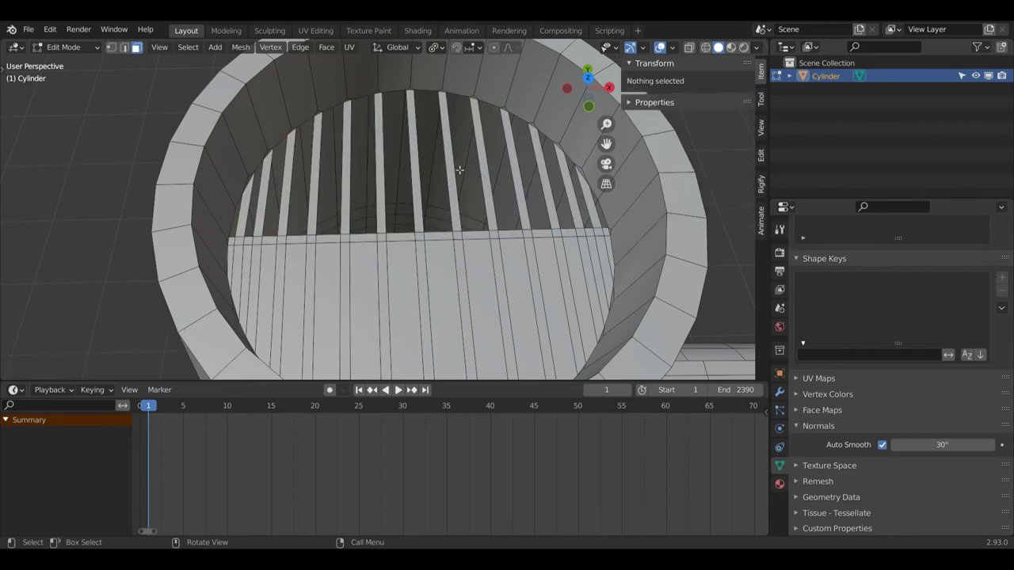
Step: Select the strip faces on the grid's -Y half, apply Checker Deselect with offset 0 and delete the wide faces left selected
alt+click(237, 267)
click(188, 48)
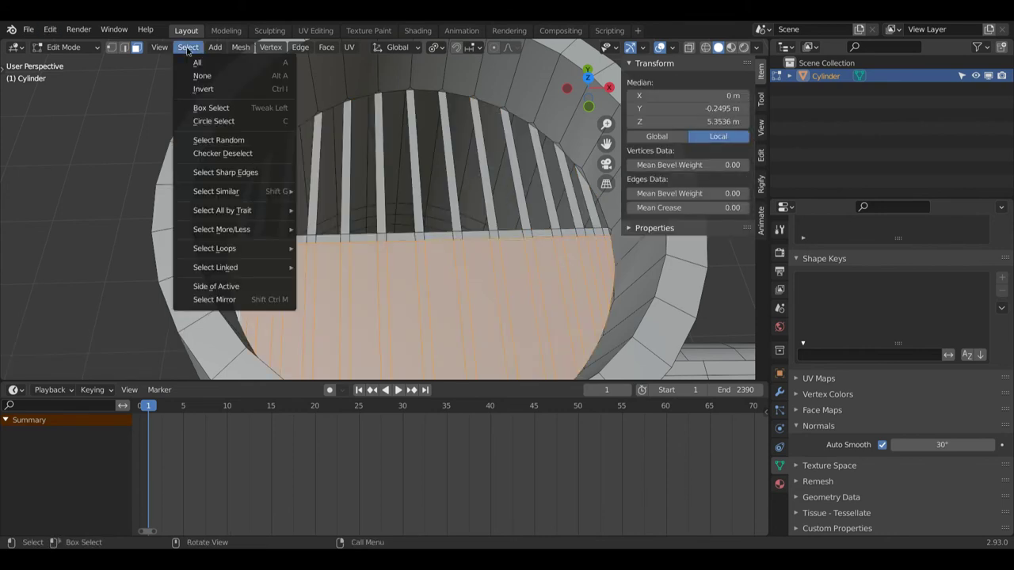
click(222, 153)
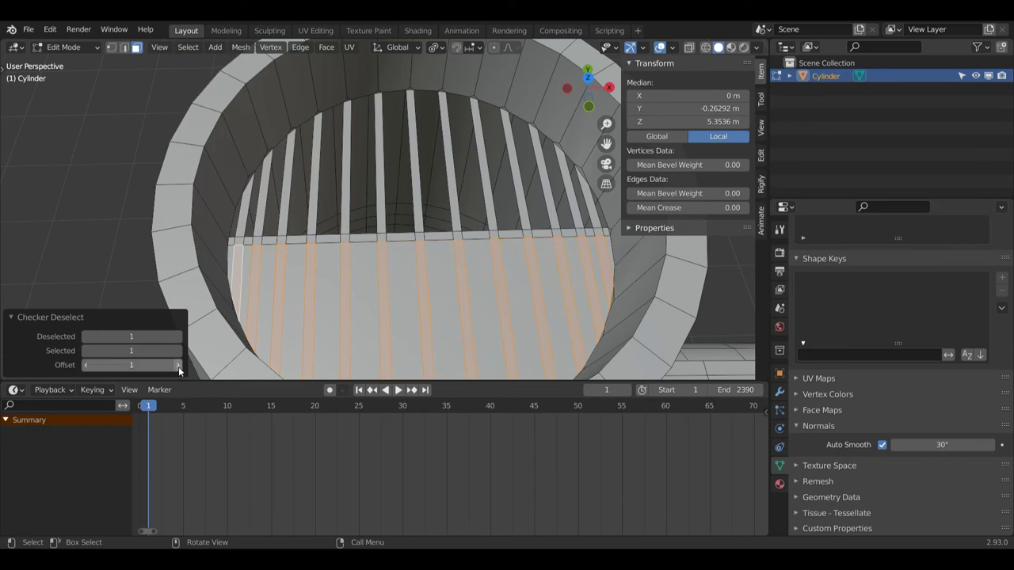
click(85, 365)
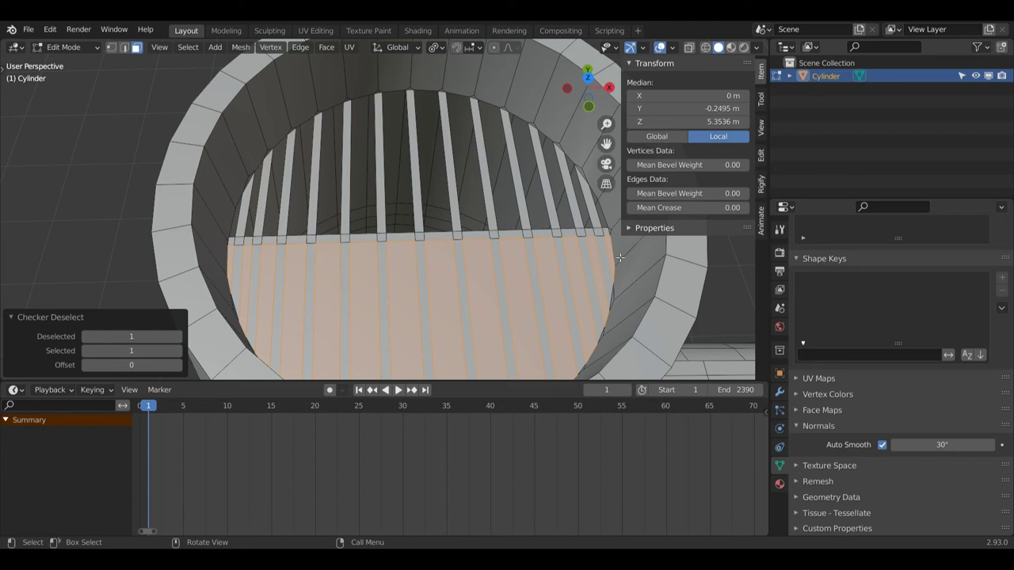
key(x)
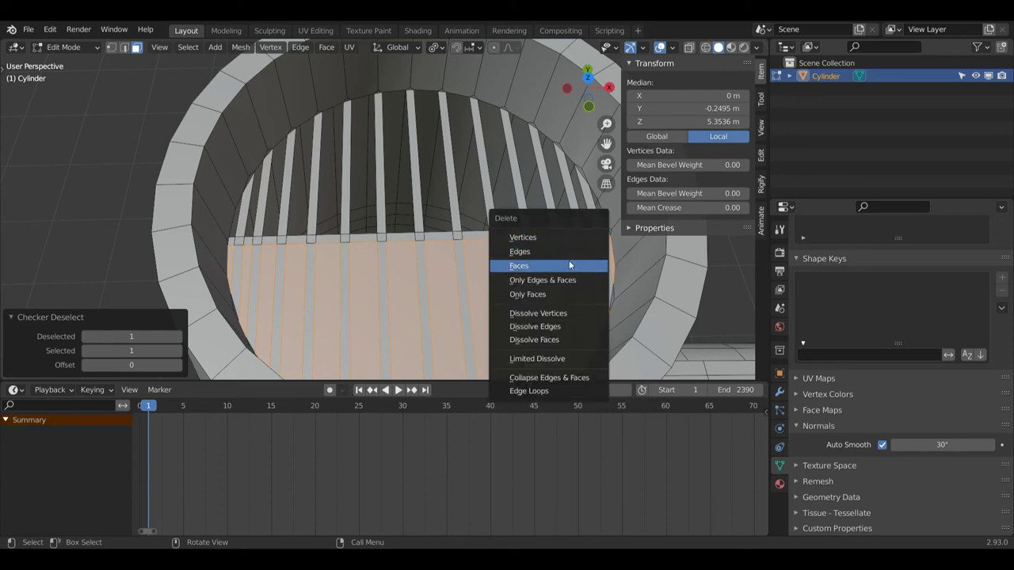
click(569, 266)
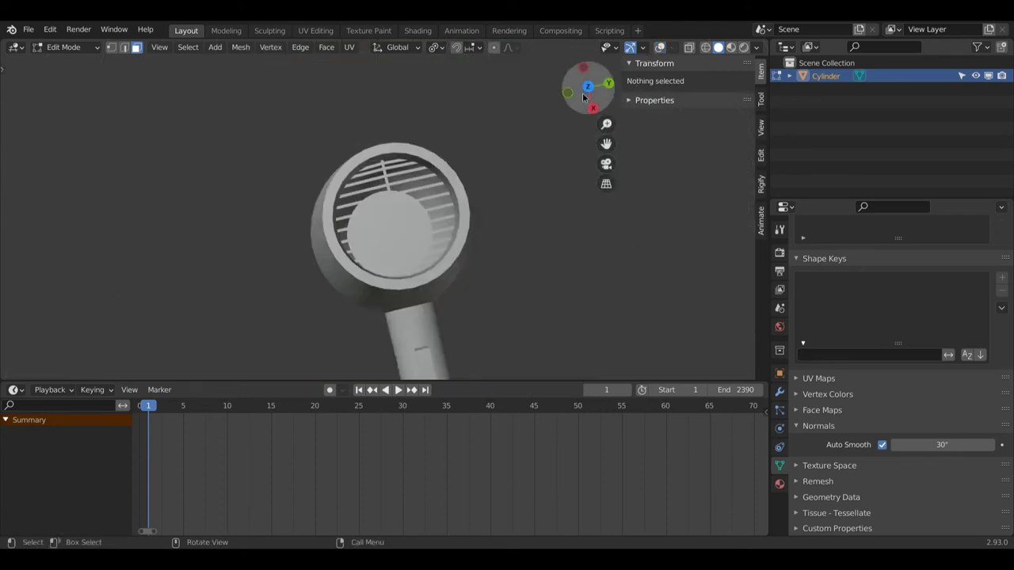
Step: Select only the thin grille bars inside the top opening, using X-ray to exclude the body's lower faces and the rim
drag(585, 97, 535, 107)
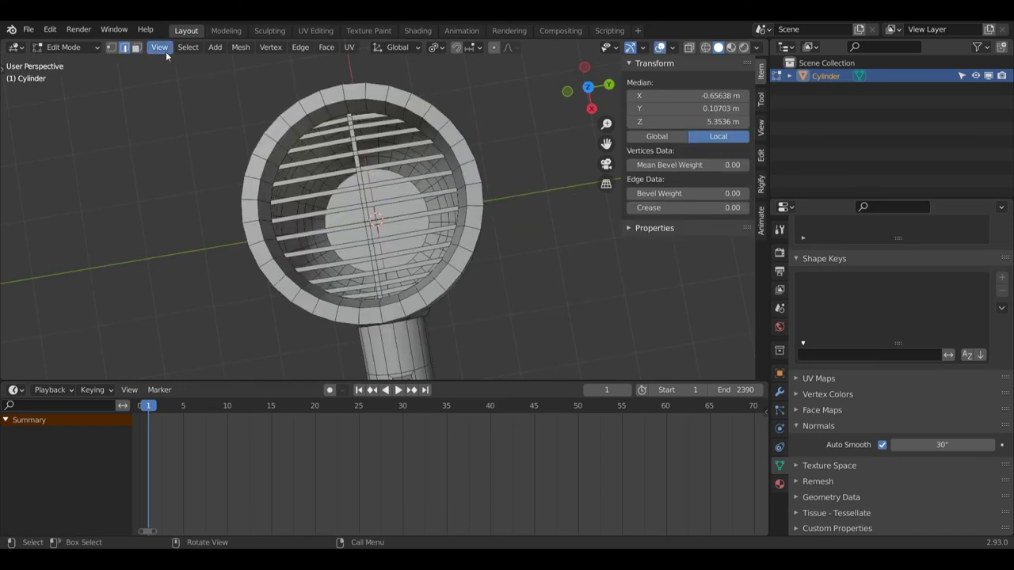
key(3)
drag(329, 121, 399, 298)
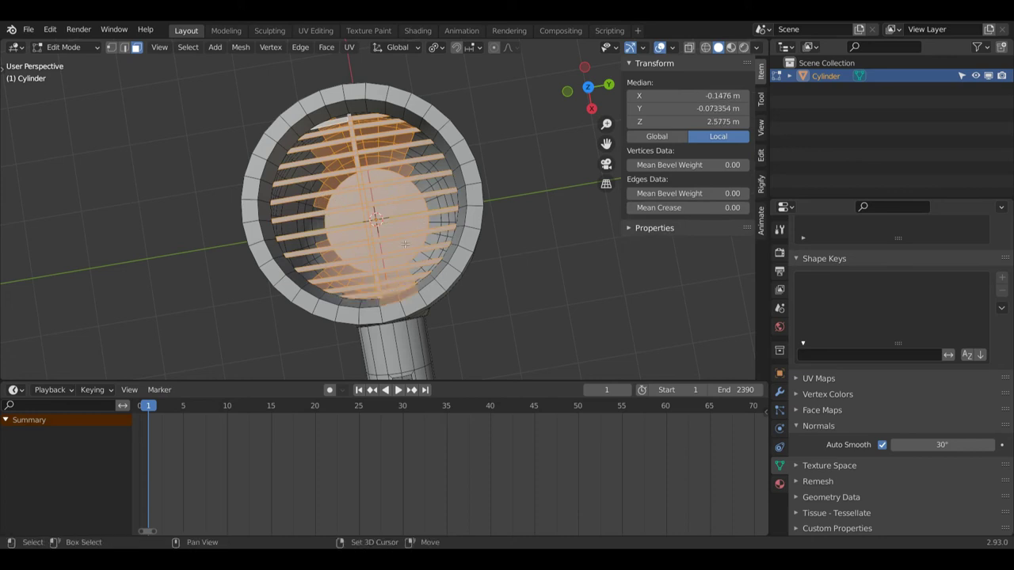
shift+click(360, 105)
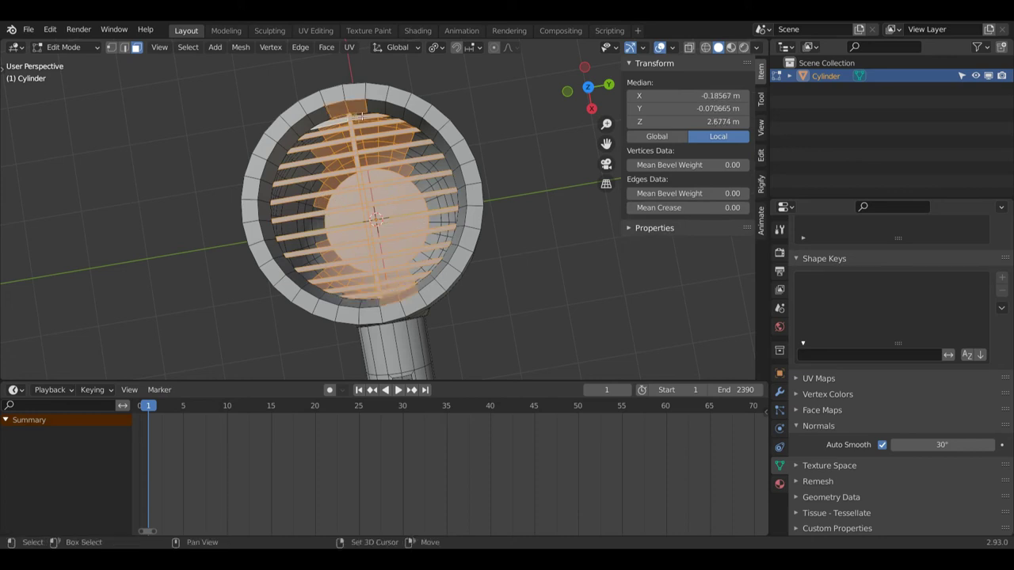
drag(588, 87, 301, 90)
drag(577, 103, 607, 150)
click(689, 47)
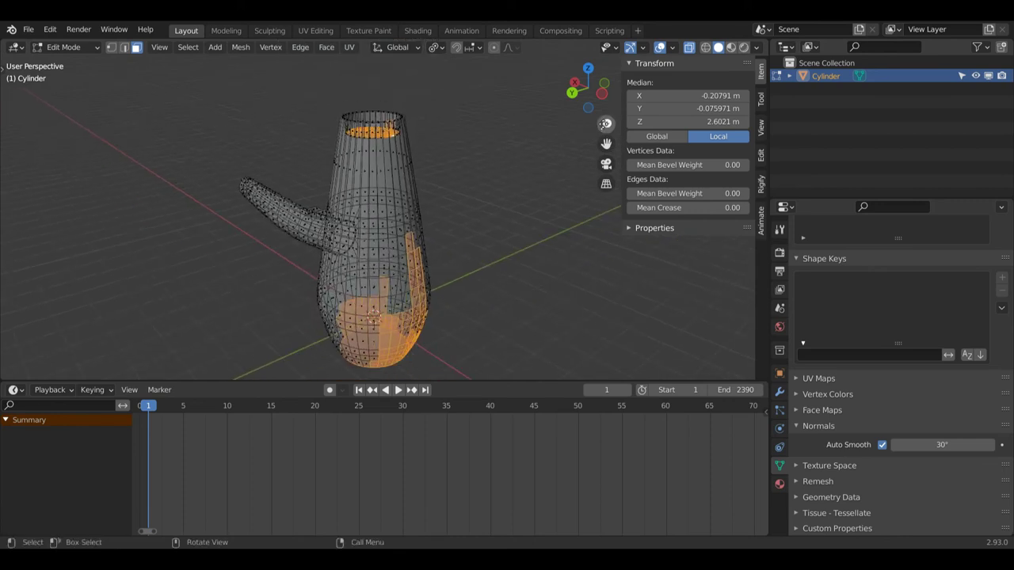
drag(327, 222, 474, 391)
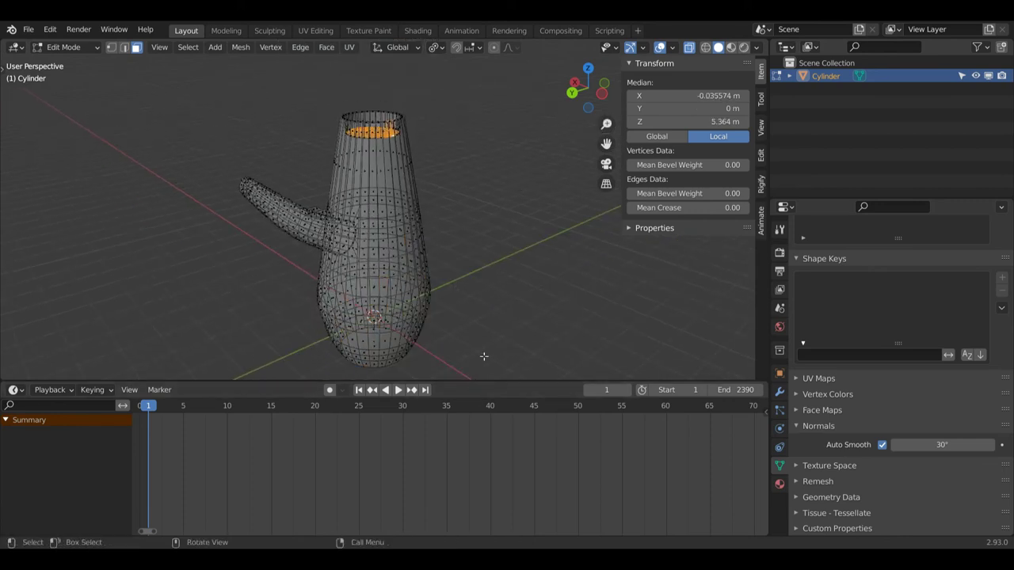
drag(588, 91, 591, 90)
drag(346, 101, 411, 120)
click(687, 48)
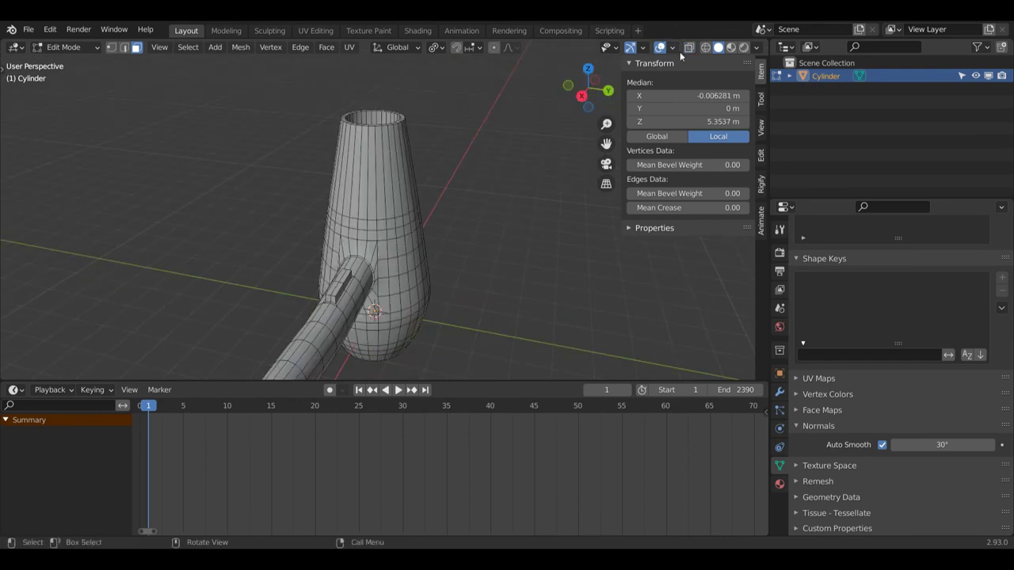
Step: Separate the selected grille bars into their own object and return to Object Mode
drag(587, 87, 602, 107)
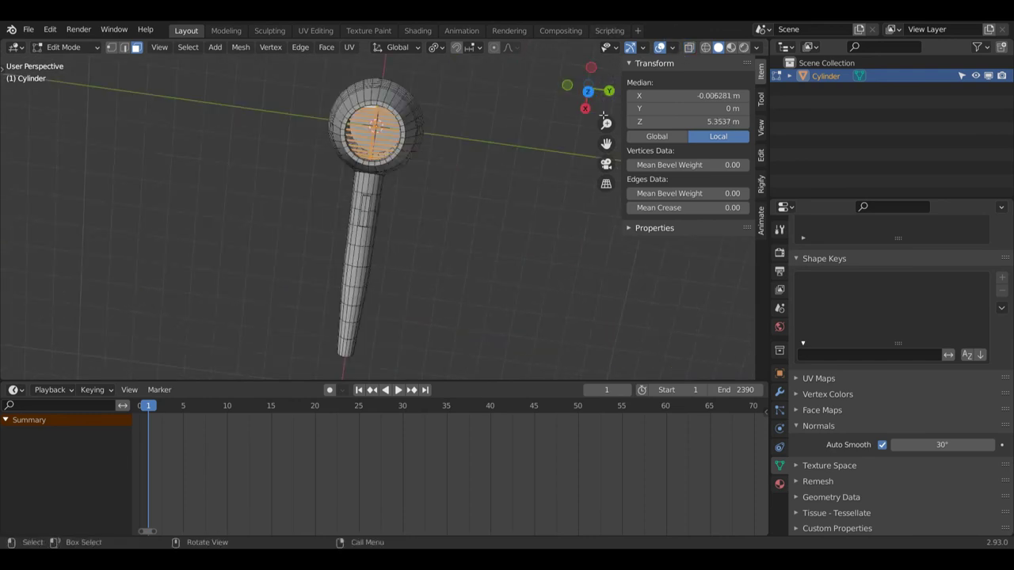
key(KP_Decimal)
right_click(552, 217)
mouse_move(520, 469)
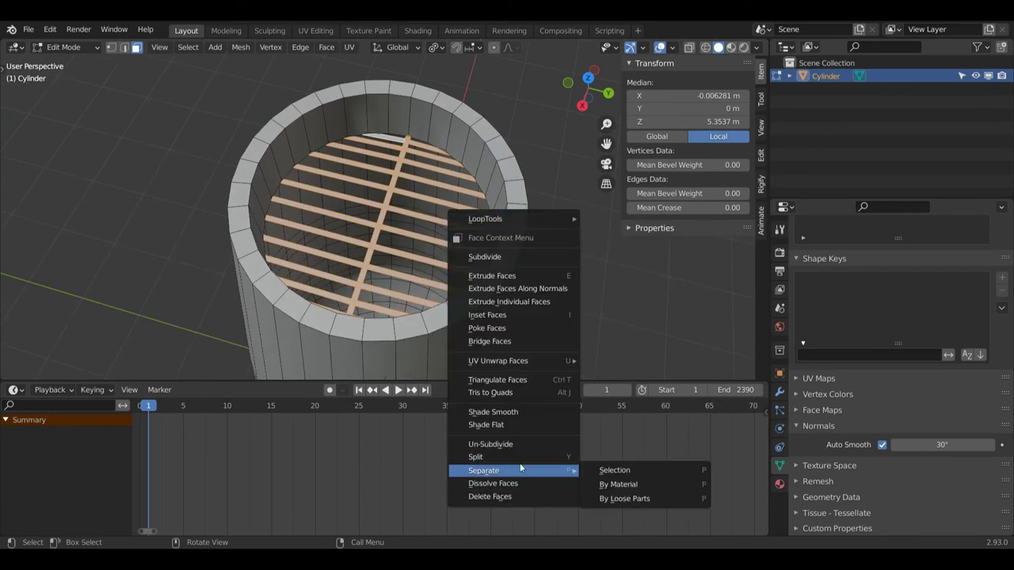
click(609, 470)
key(Tab)
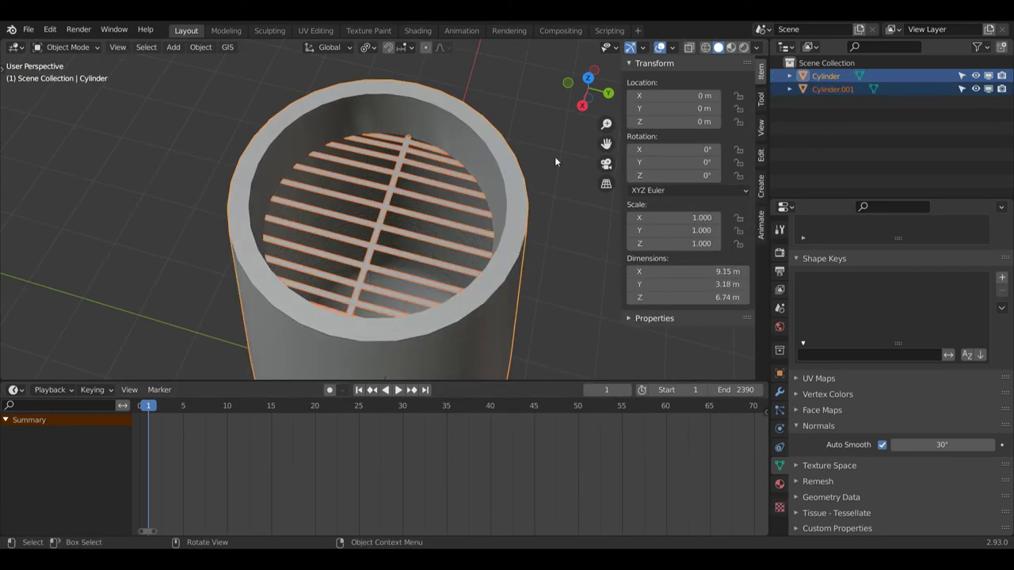
Step: Add a Solidify modifier with a thickness of 0.03 m to the separated grille in the body's narrow end
click(615, 210)
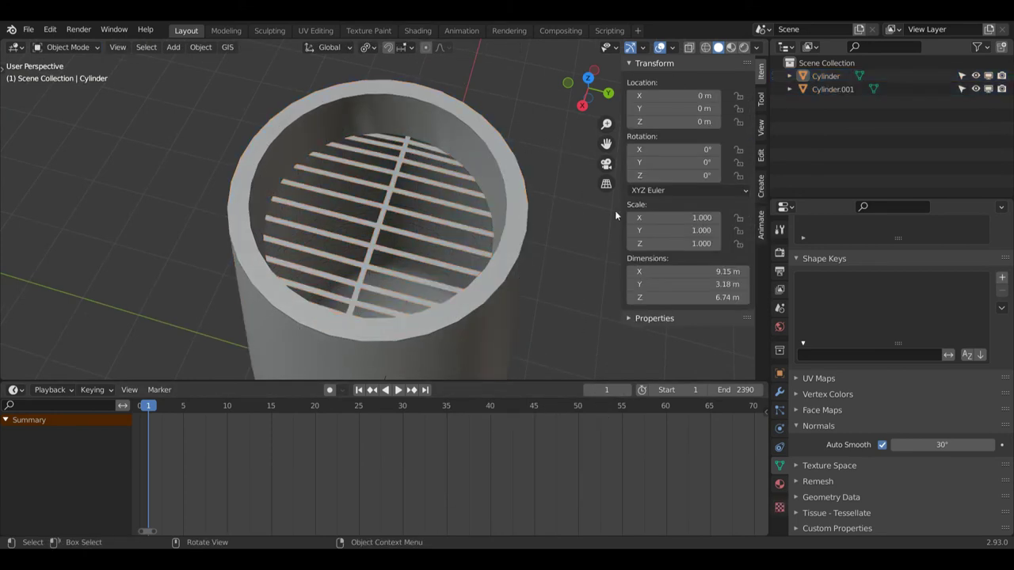
click(416, 180)
click(780, 391)
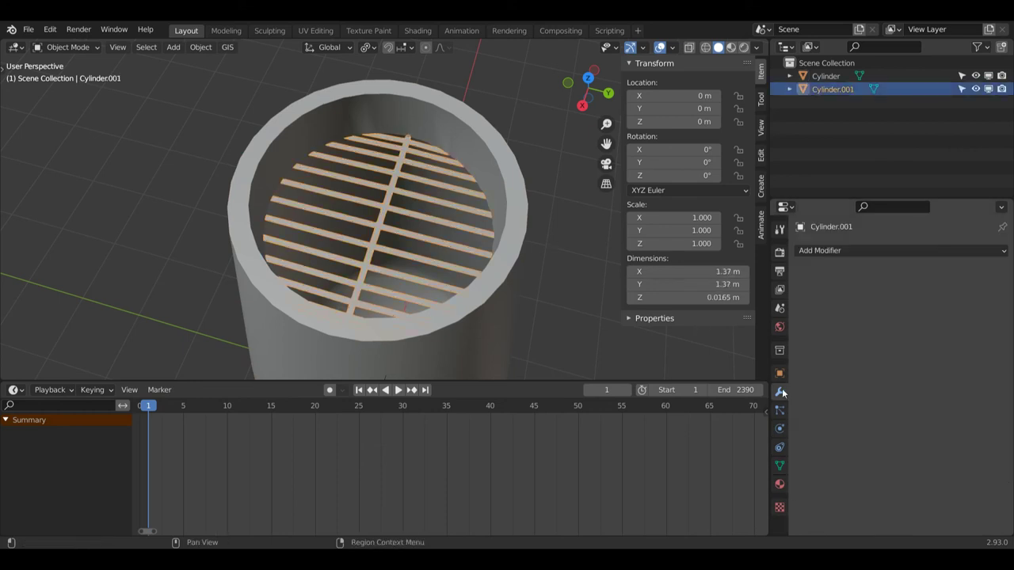
click(833, 252)
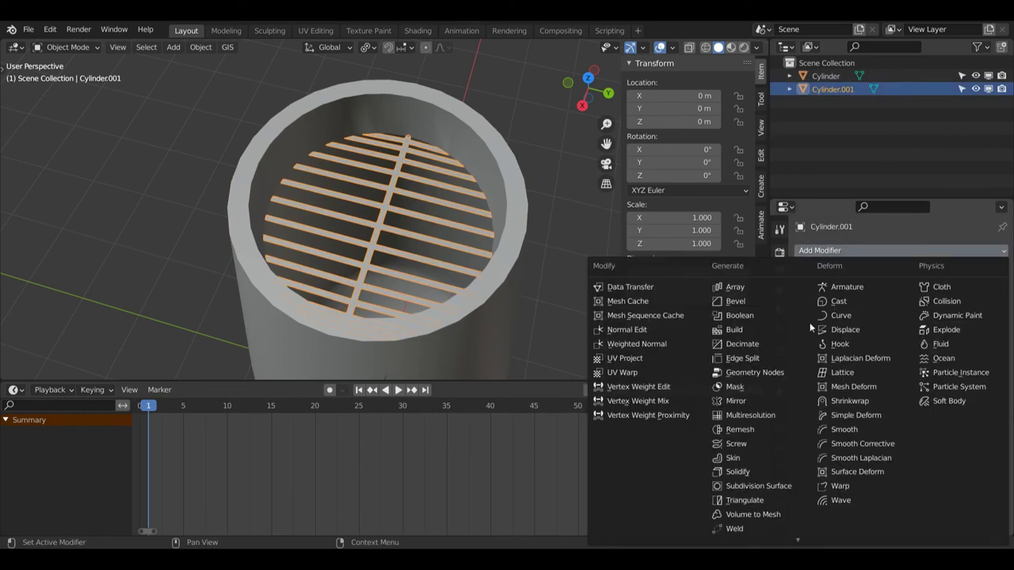
click(738, 471)
click(988, 309)
click(988, 309)
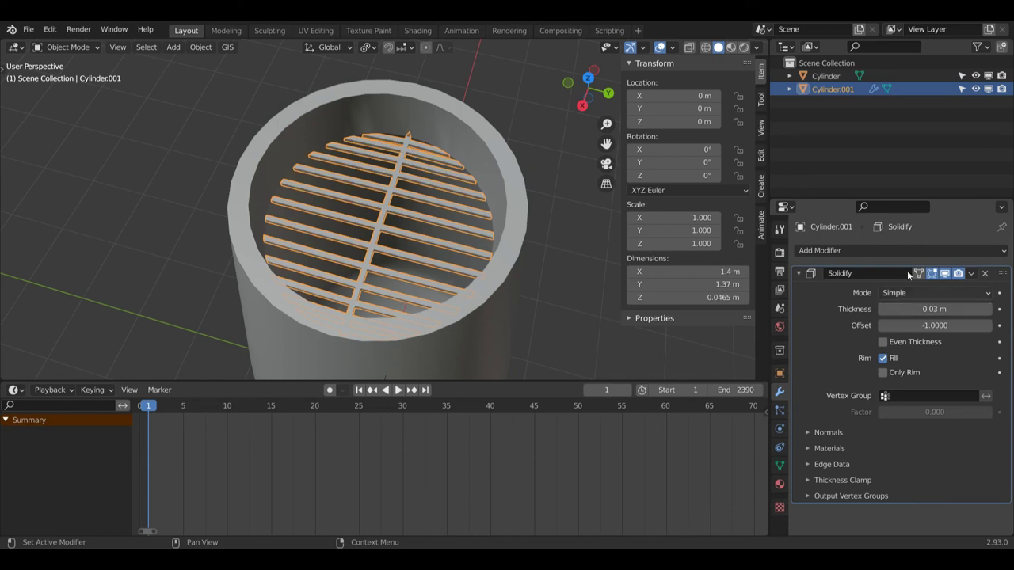
Step: Inset the round end face at the body's wide end in Edit Mode and extrude it about 0.37 m into the body
mouse_move(588, 89)
mouse_down()
mouse_move(591, 76)
mouse_move(589, 126)
mouse_move(595, 83)
mouse_move(589, 89)
mouse_up()
click(659, 48)
key(alt+a)
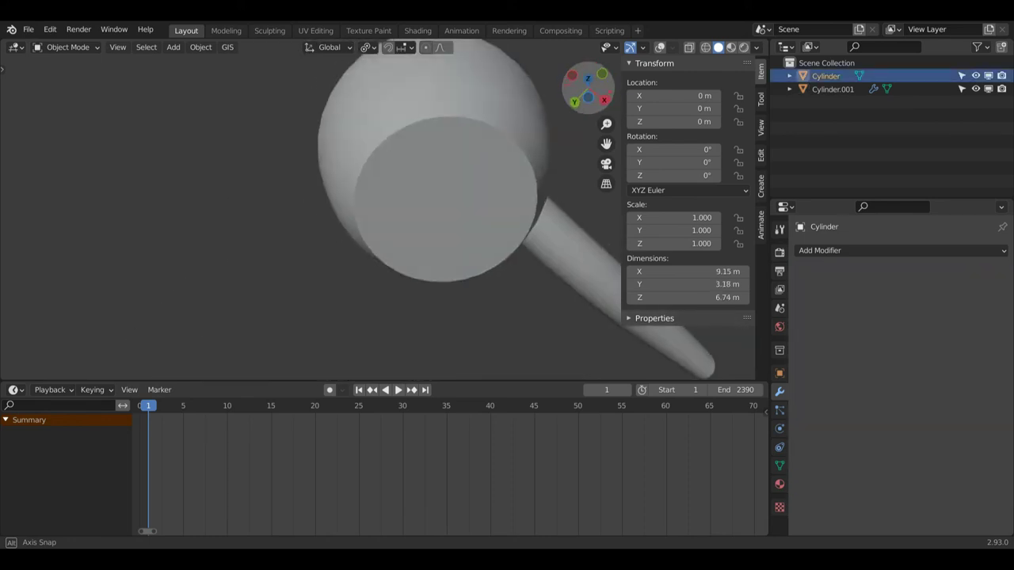
drag(590, 88, 599, 88)
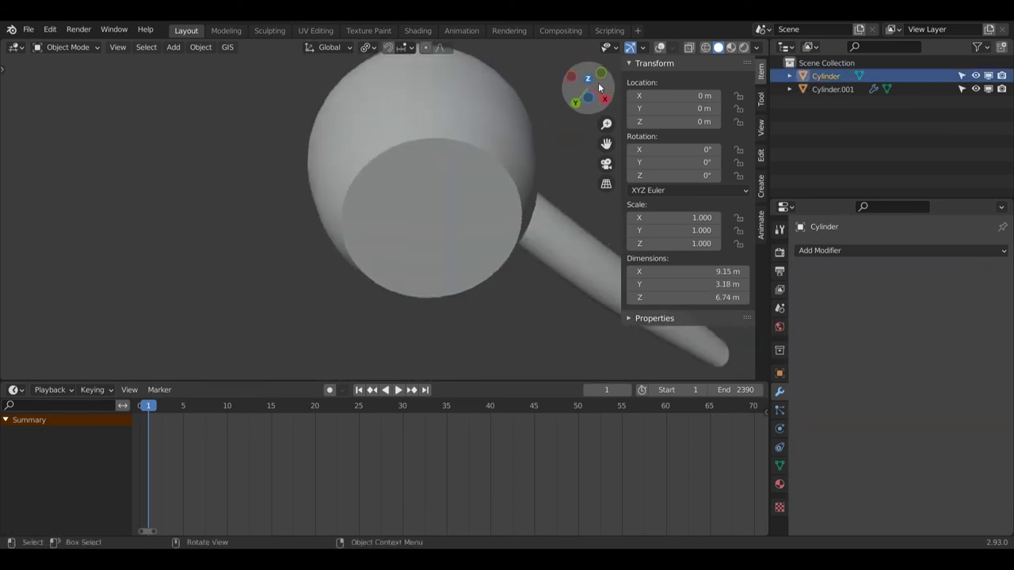
click(660, 47)
key(ctrl+Tab)
click(606, 159)
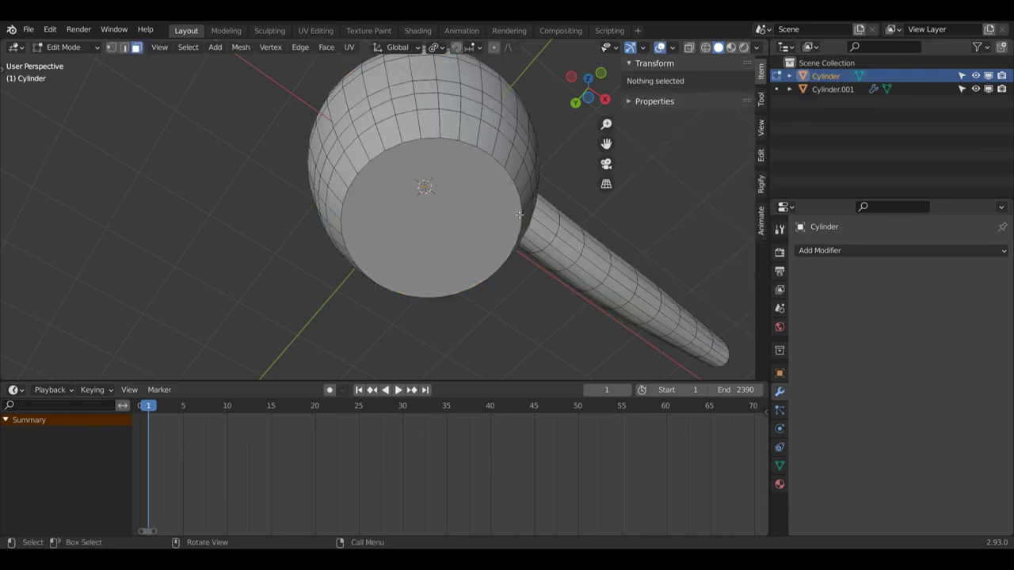
click(449, 222)
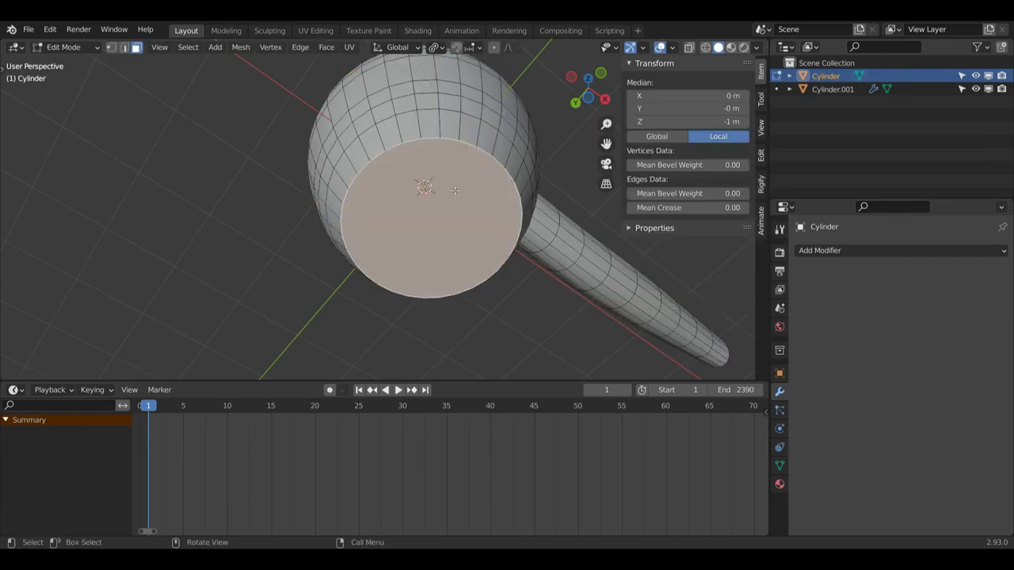
key(i)
click(579, 217)
key(e)
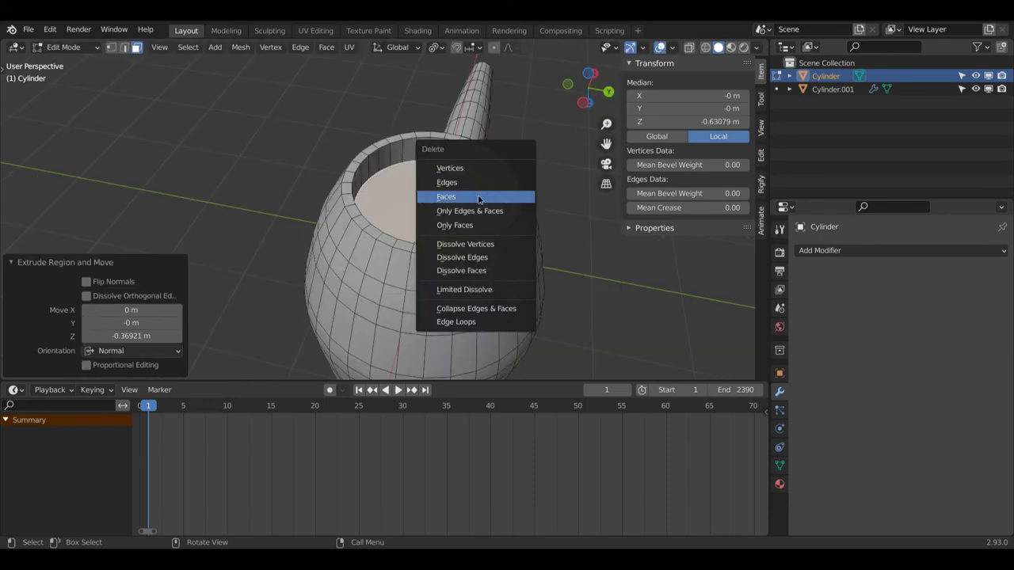
Step: Delete the recessed inner face to open the body's wide end and return to Object Mode
click(479, 196)
key(ctrl+Tab)
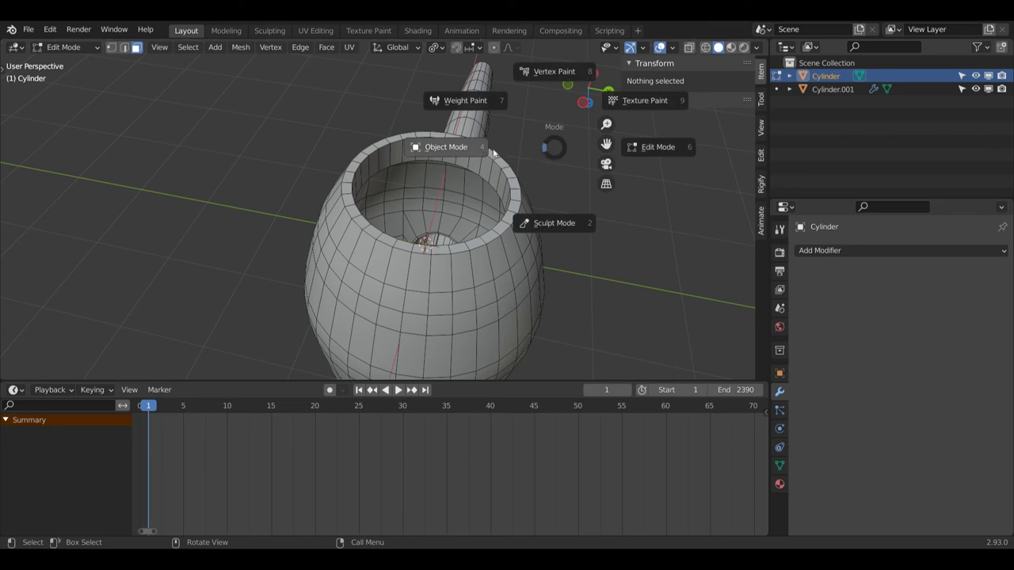
click(446, 147)
Step: Duplicate the grille in place and set the copy's origin to its geometry
click(879, 90)
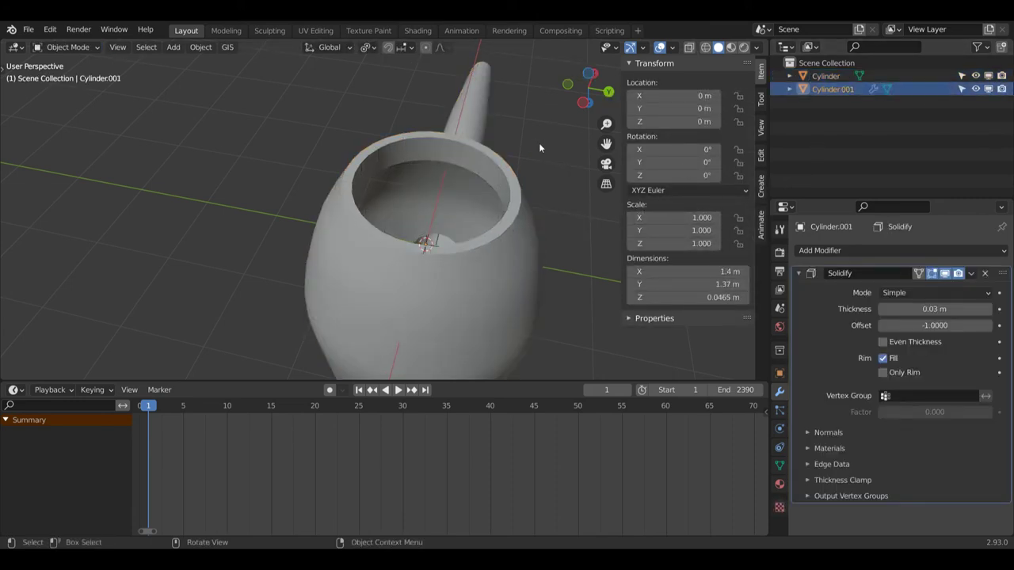
drag(585, 89, 606, 181)
key(shift+d)
right_click(550, 191)
middle_drag(557, 182, 584, 103)
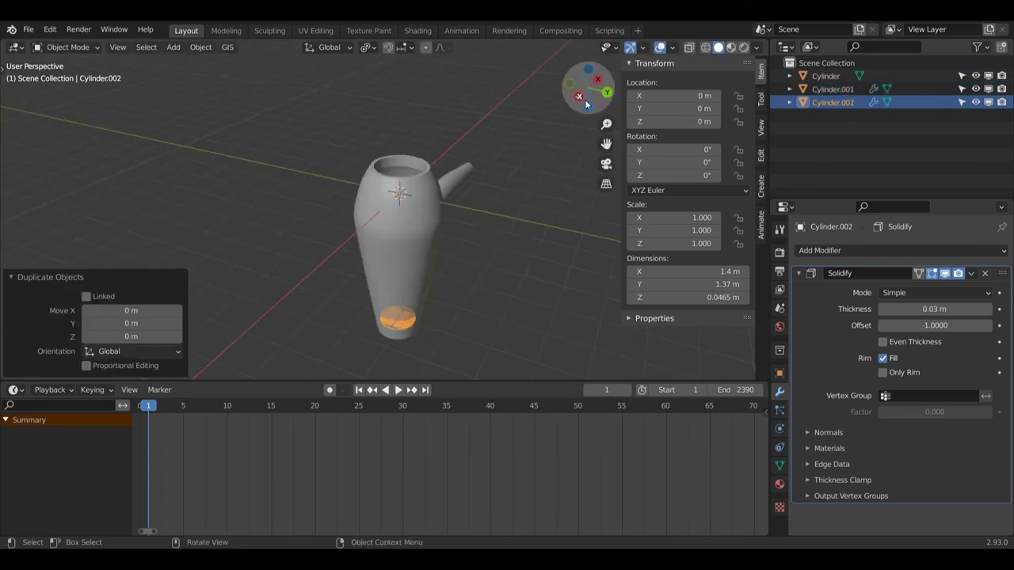
right_click(563, 170)
mouse_move(527, 215)
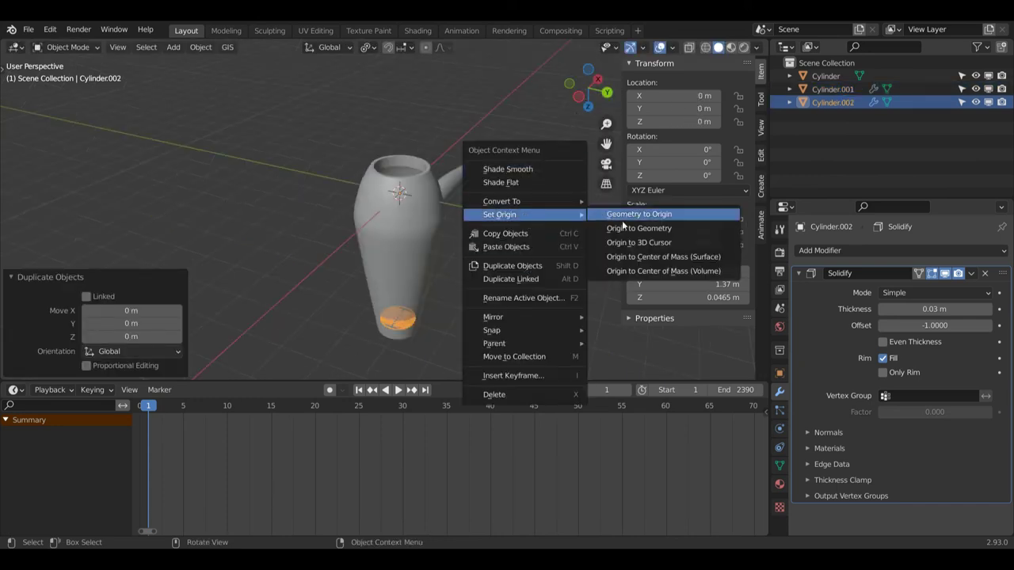
click(629, 230)
Step: Move the grille copy about -6.17 m along Z into the opening at the body's wide end
key(g)
key(z)
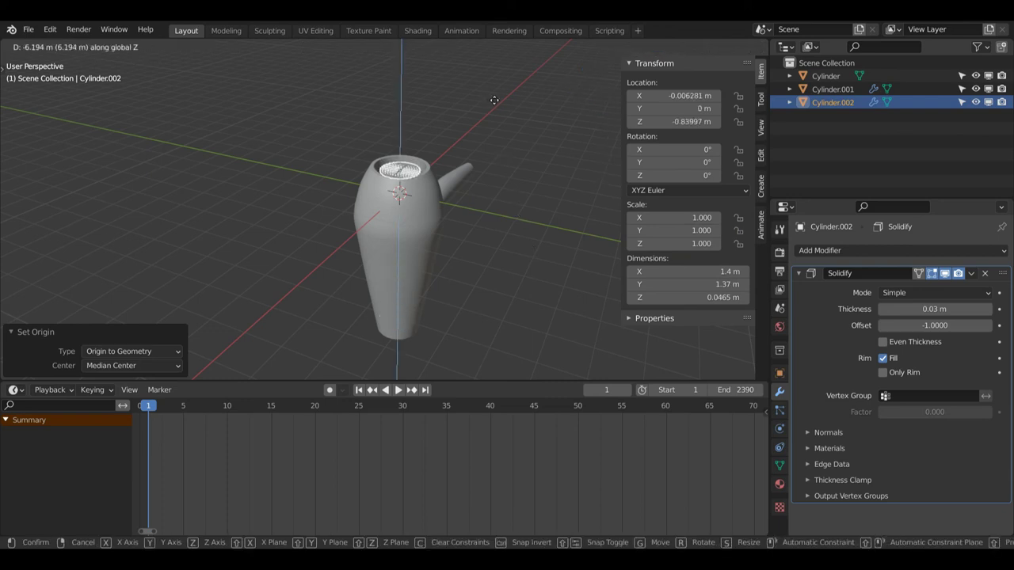
click(496, 103)
Step: Scale the grille copy in X and Y only, to about 1.32, so that it fits the wide opening
drag(582, 87, 606, 100)
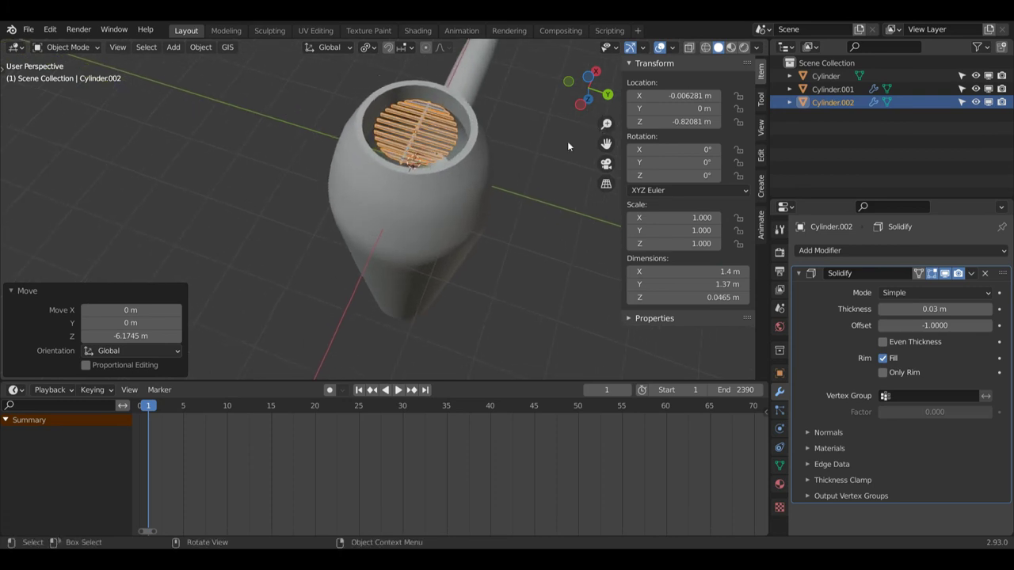
key(s)
key(shift+z)
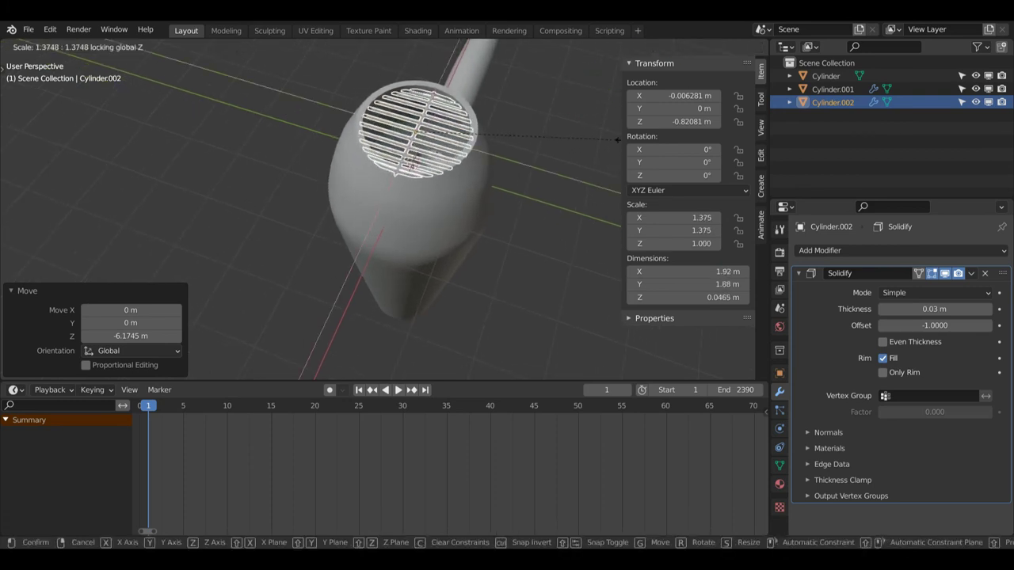
click(614, 136)
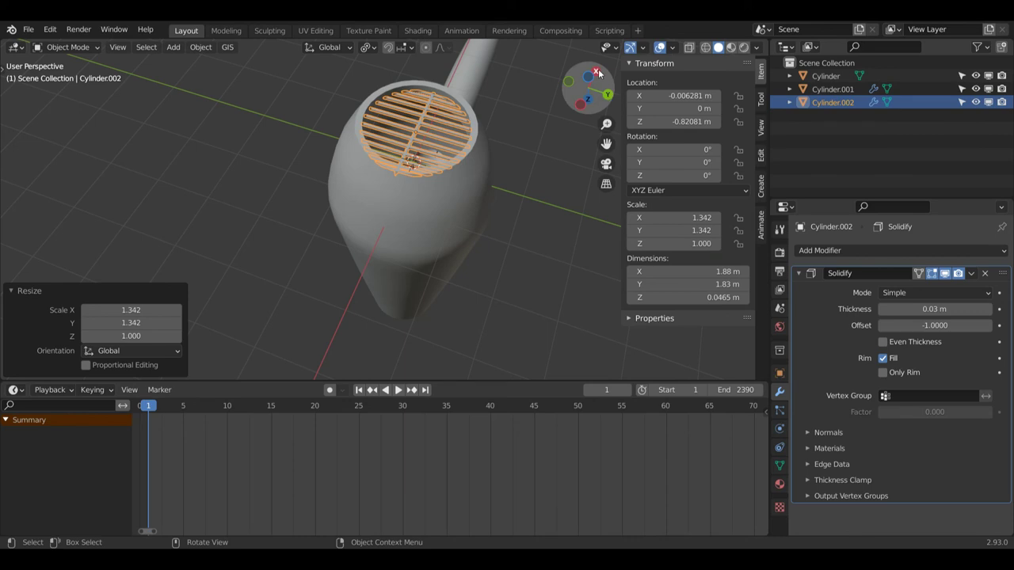
drag(598, 74, 476, 79)
drag(592, 107, 573, 137)
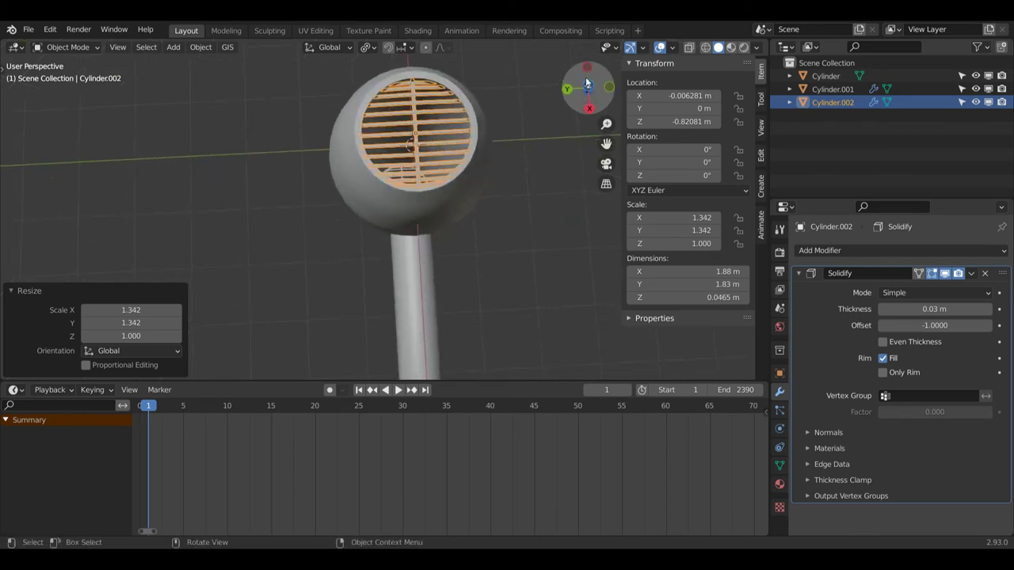
key(s)
key(shift+z)
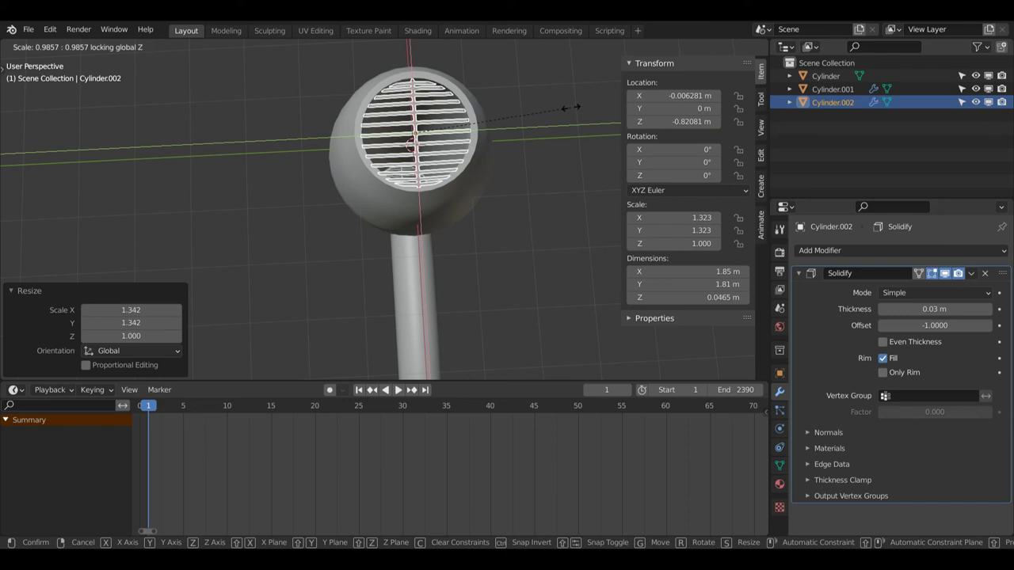
click(571, 107)
Step: Parent the narrow-end grille to the dryer body using the Object type
click(660, 48)
mouse_move(598, 80)
mouse_down()
mouse_move(586, 87)
mouse_move(592, 94)
mouse_move(585, 86)
mouse_up()
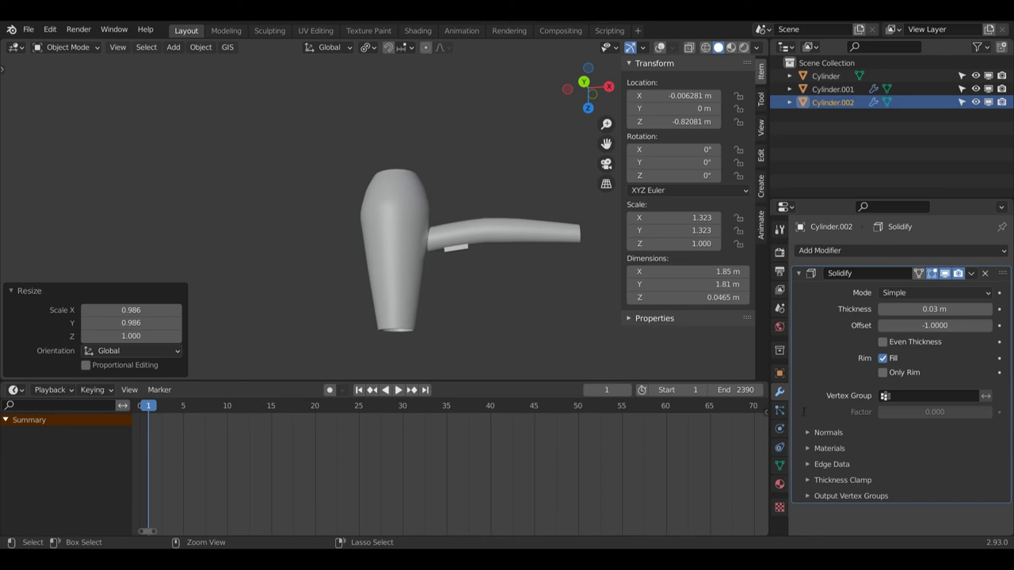
drag(588, 88, 665, 71)
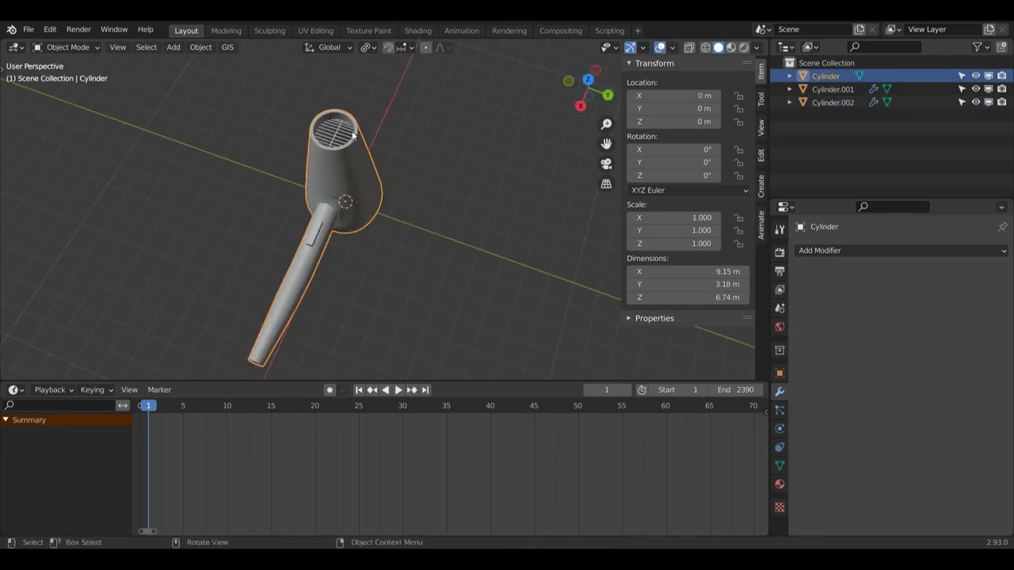
click(328, 131)
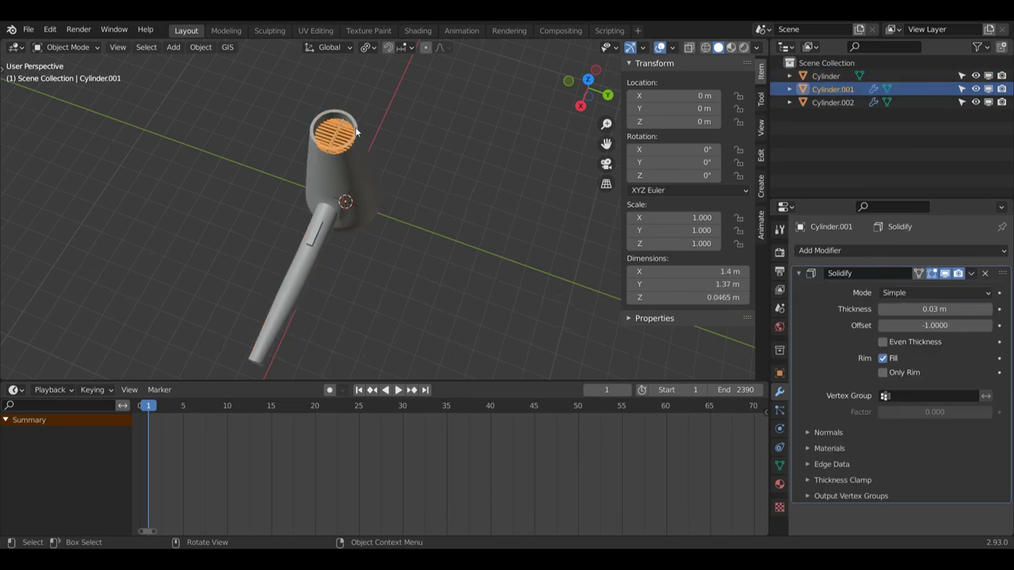
shift+click(352, 174)
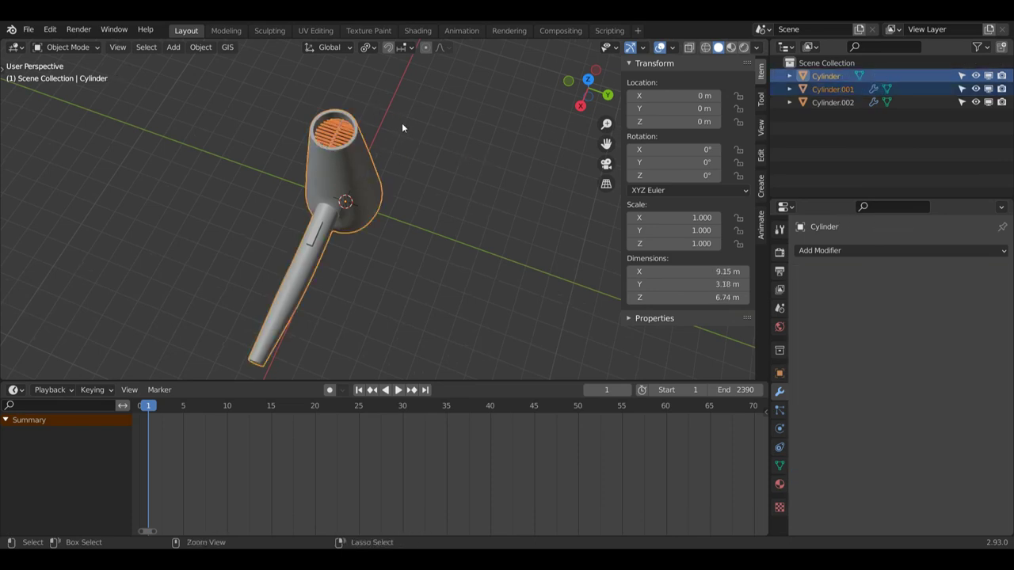
key(ctrl+p)
click(402, 123)
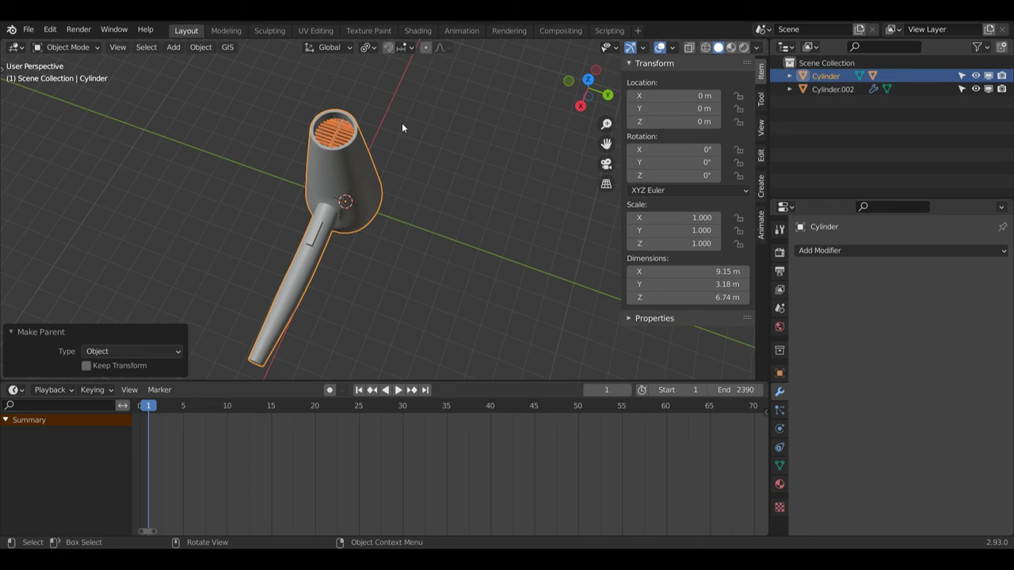
Step: Parent the wide-end grille to the dryer body using the Object type
click(785, 90)
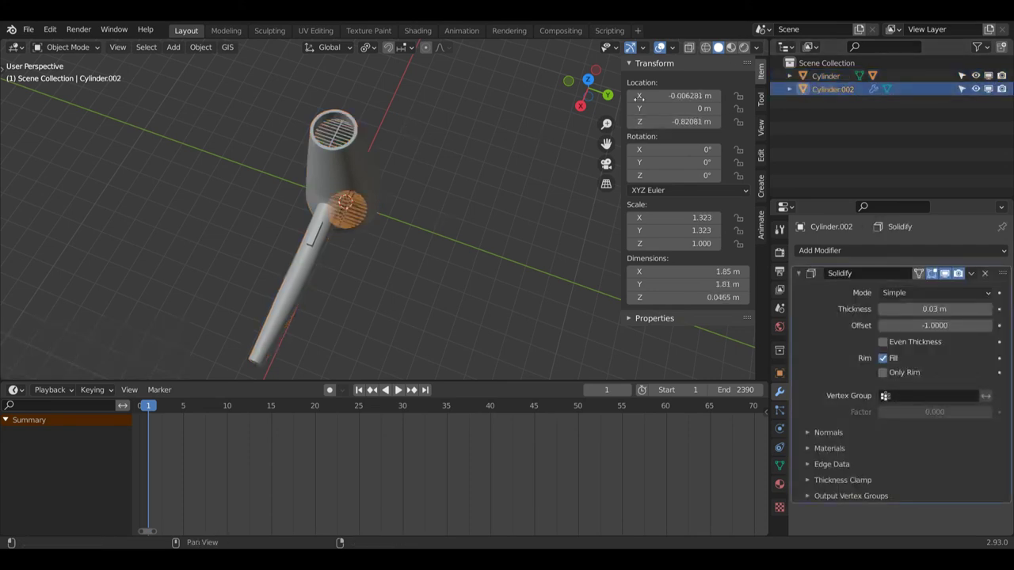
click(353, 167)
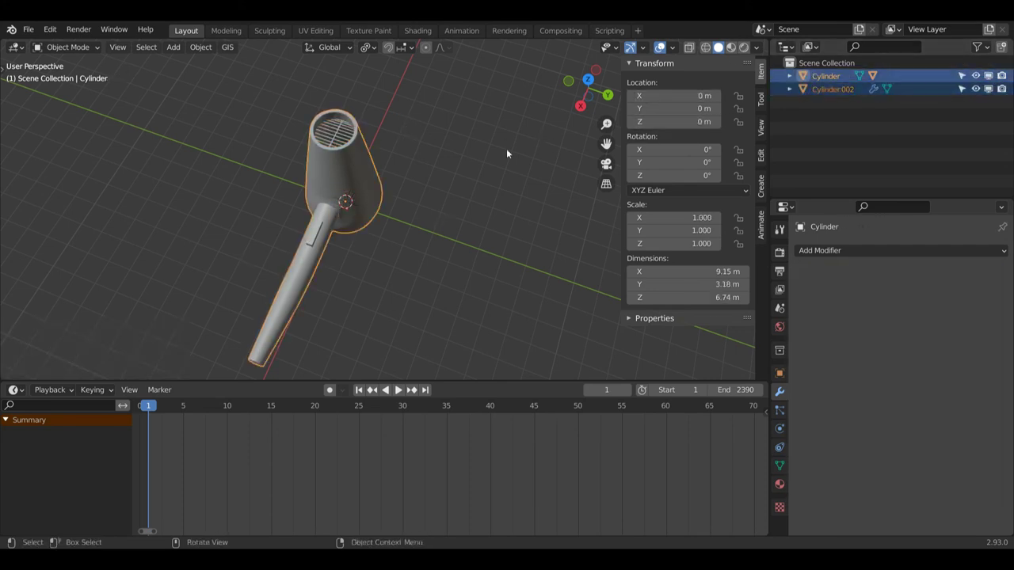
key(ctrl+p)
click(407, 169)
Step: Rotate the dryer body 90° about Y and raise it about 8.24 m along Z
click(355, 186)
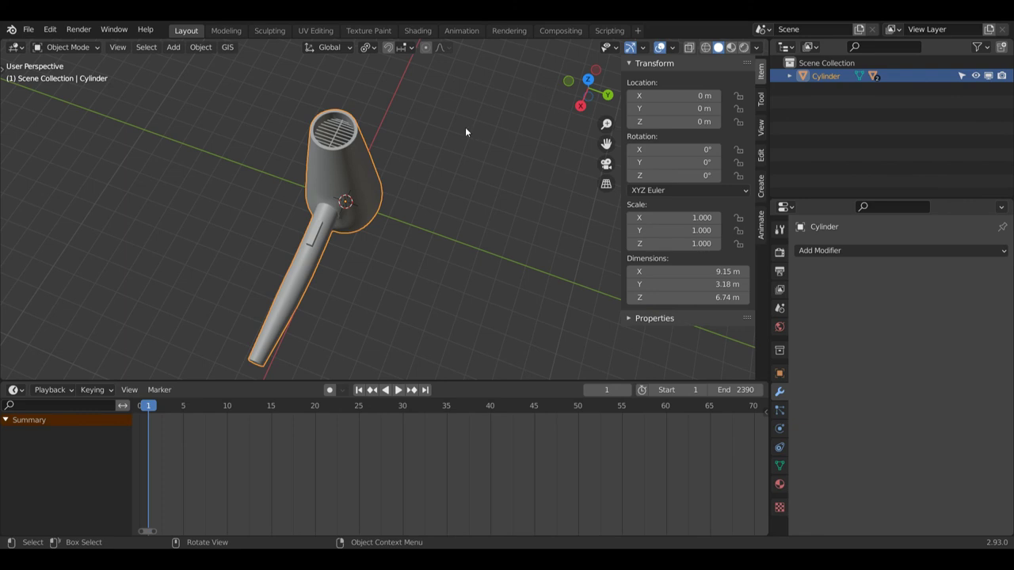
text(ry90)
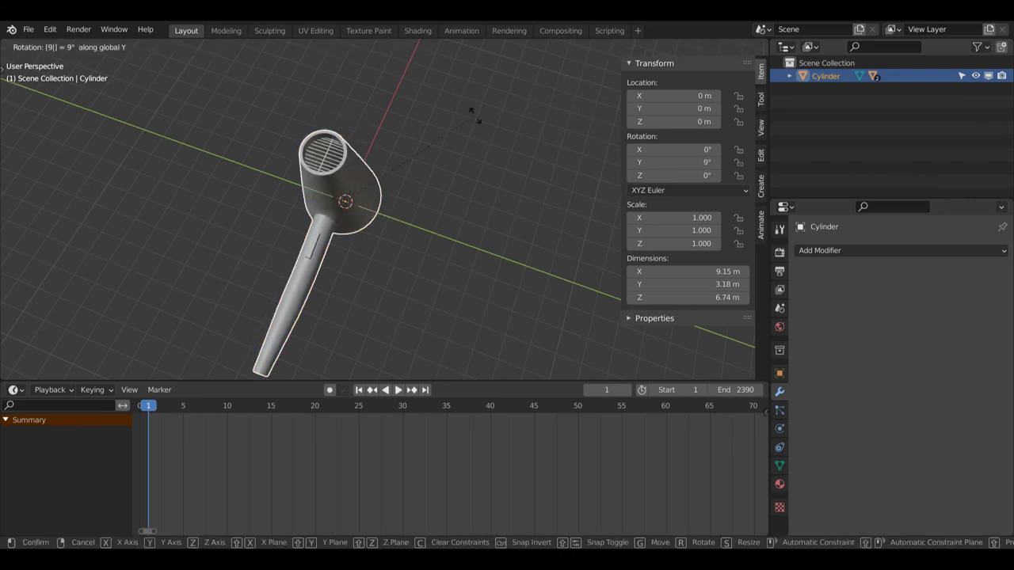
key(Return)
key(g)
key(z)
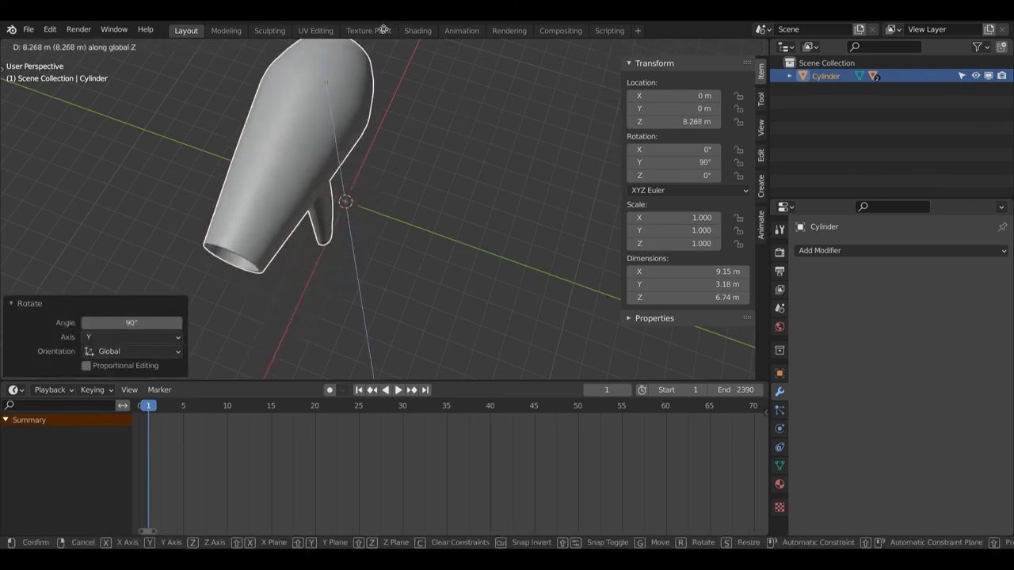
click(549, 100)
Step: Bevel the edge loop around the handle's bend with a width of about 0.27 m and return to Object Mode
key(ctrl+Tab)
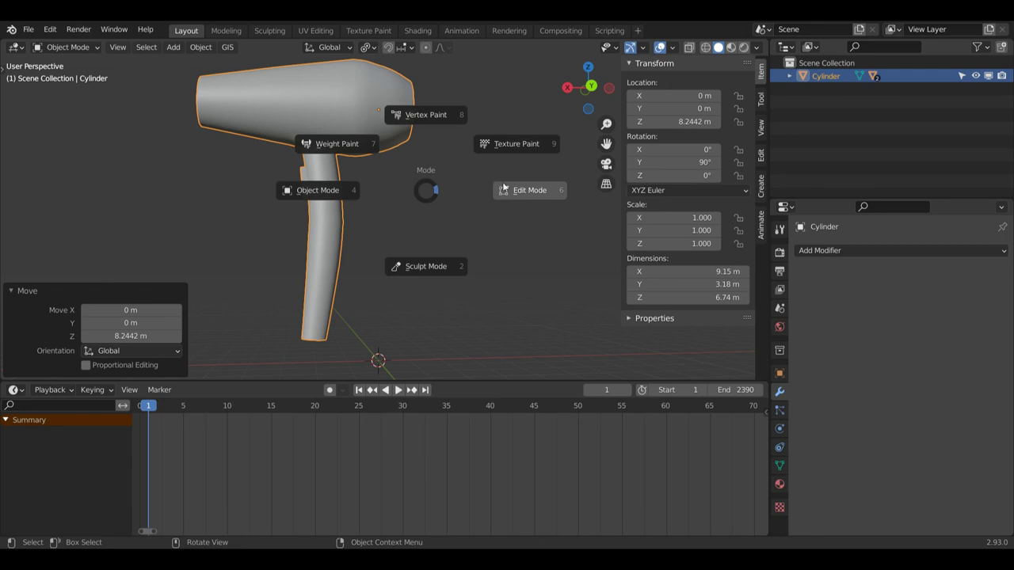
click(532, 190)
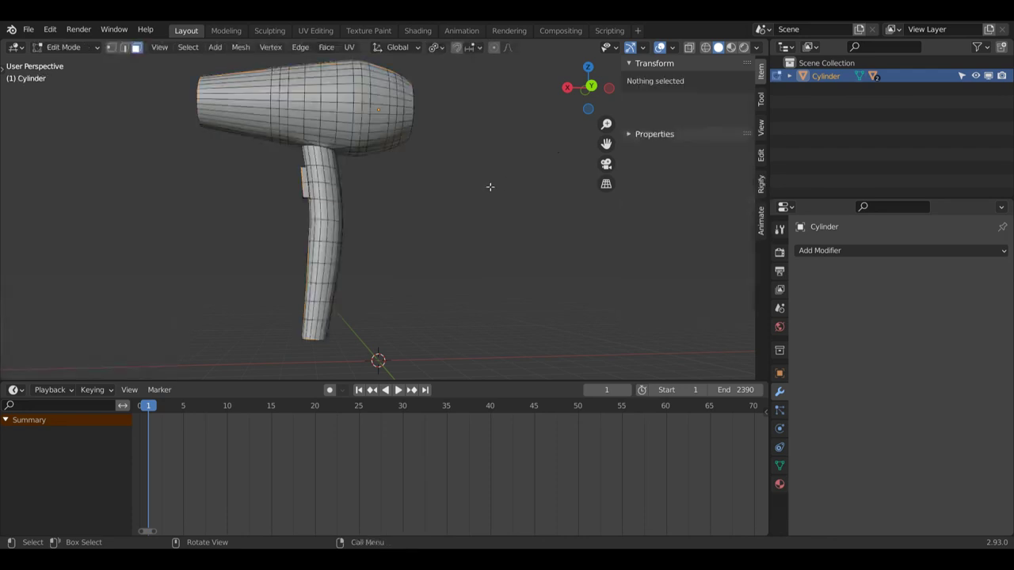
alt+click(323, 213)
key(2)
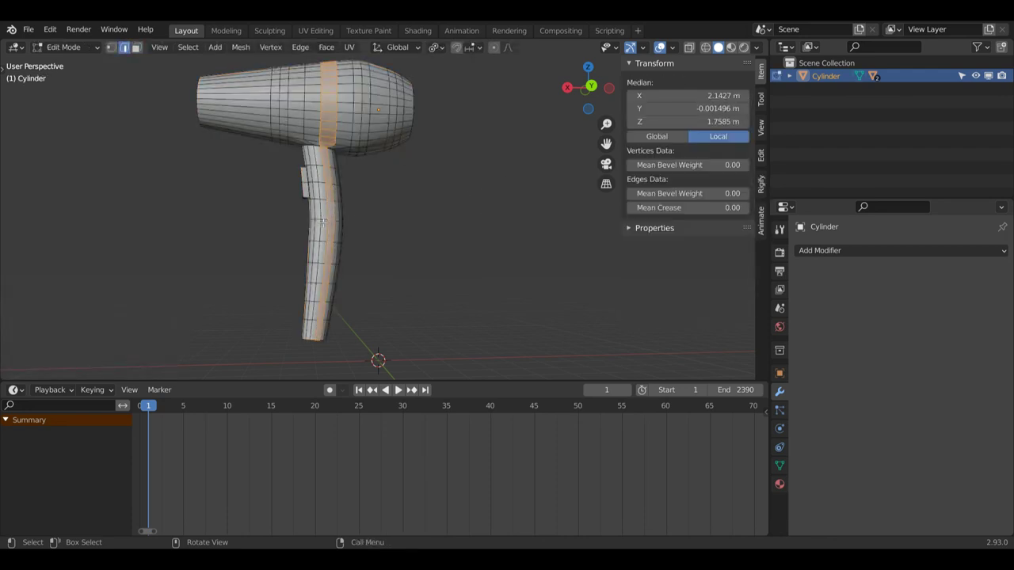
click(346, 226)
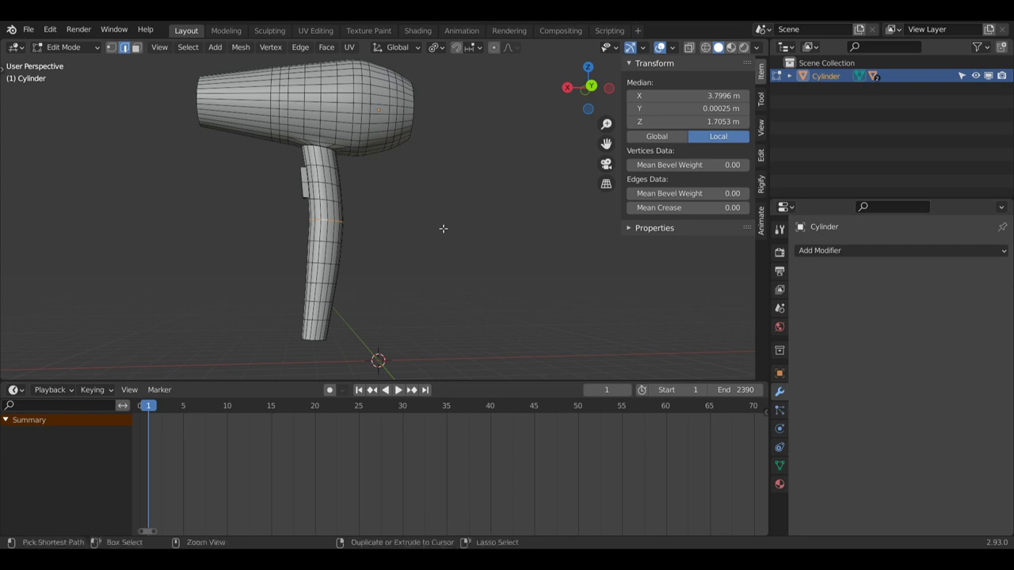
key(ctrl+b)
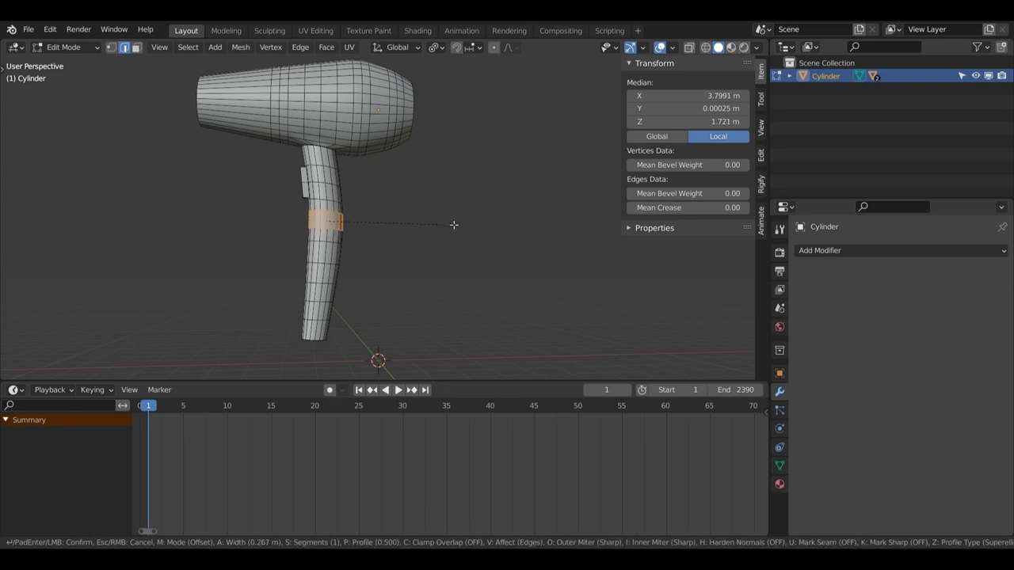
click(454, 225)
key(ctrl+Tab)
click(388, 217)
drag(573, 71, 606, 144)
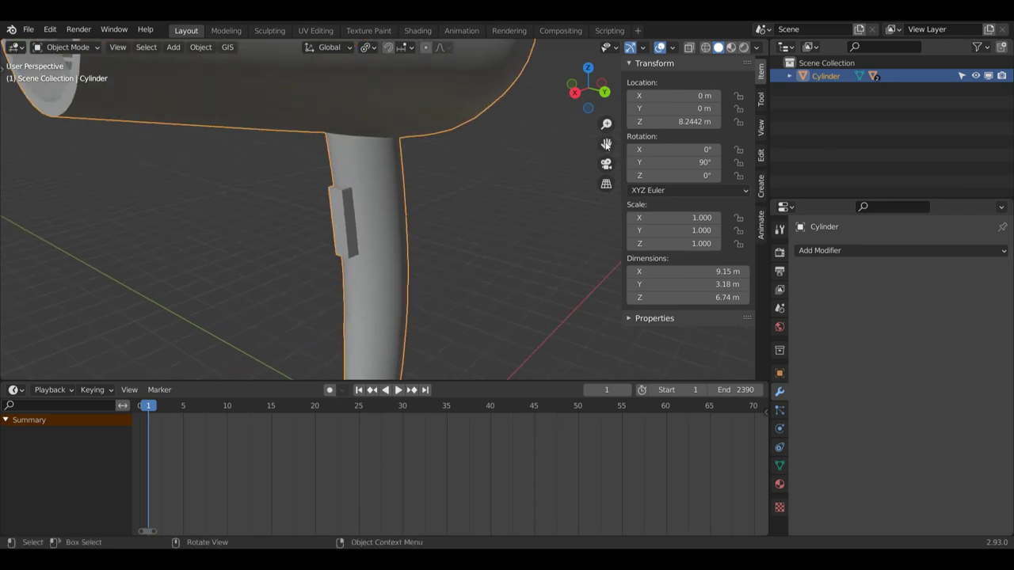
Step: Bevel the outer edges of the raised block on the handle about 0.018 m wide, add a segment, and return to Object Mode
key(ctrl+Tab)
click(486, 242)
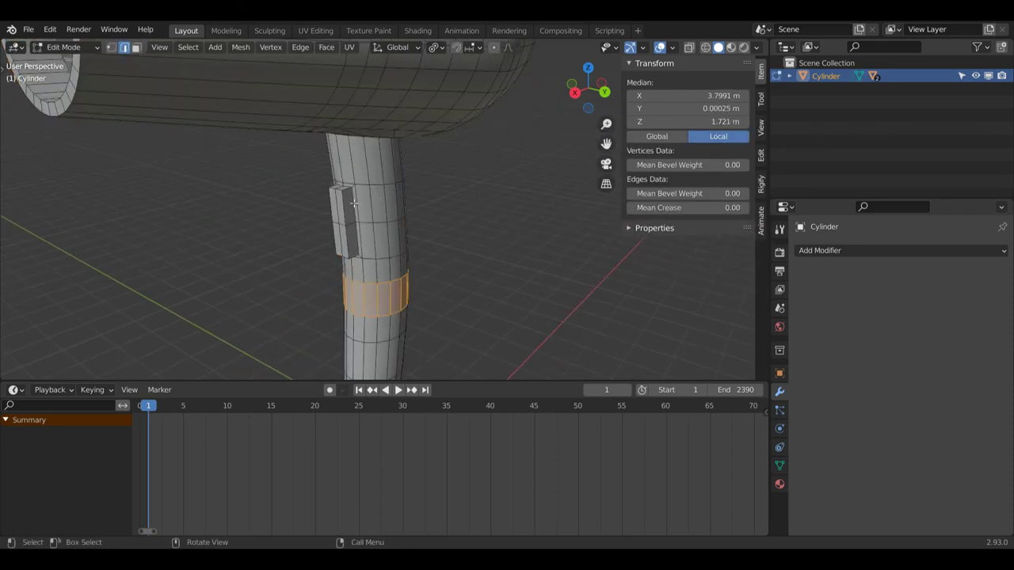
alt+click(340, 195)
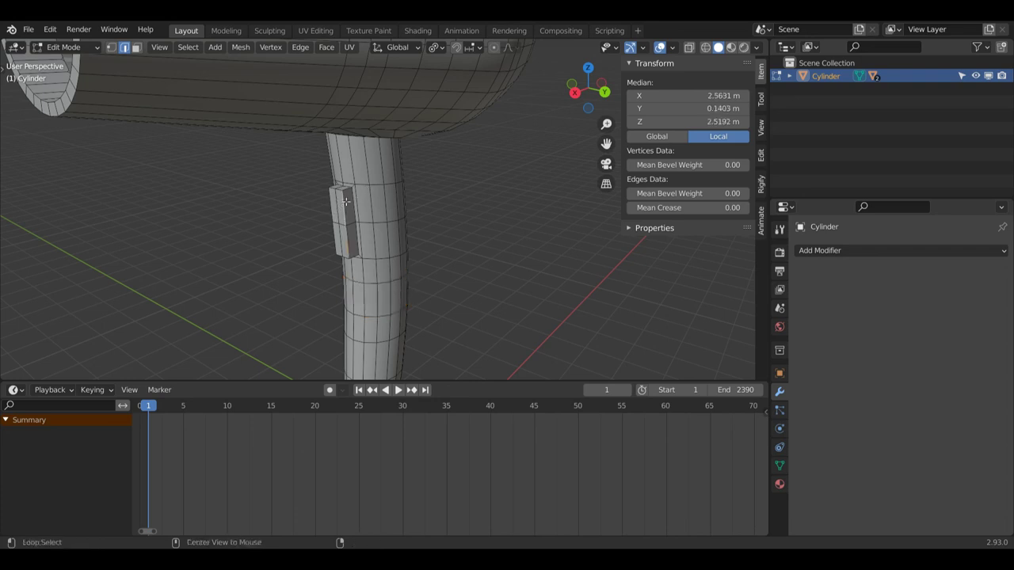
alt+click(339, 191)
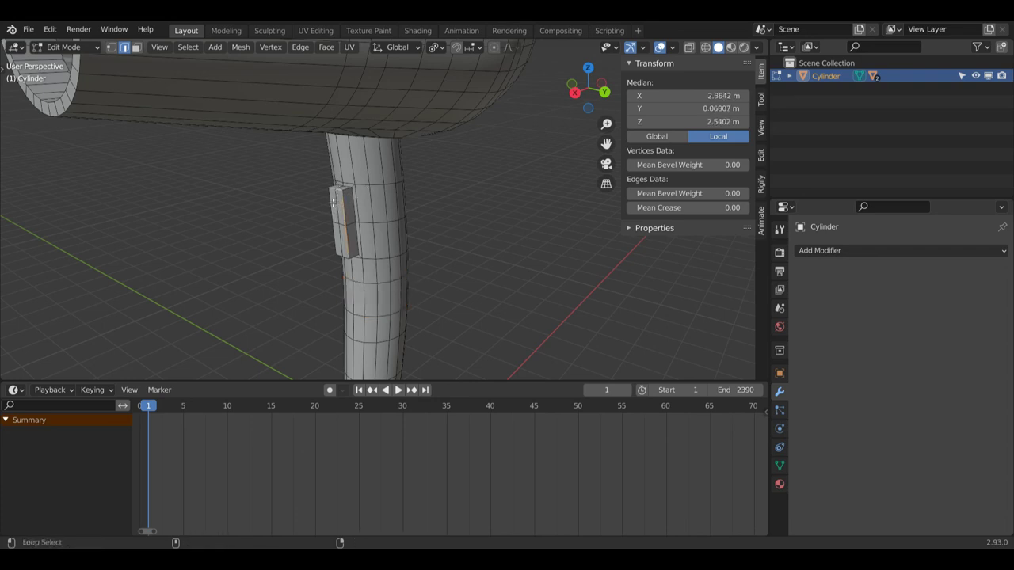
alt+click(331, 202)
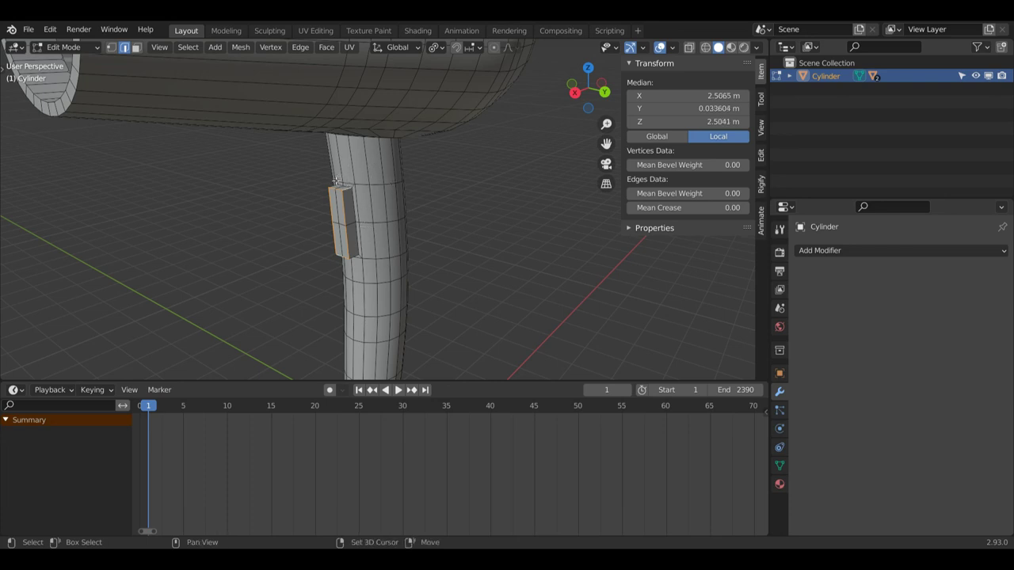
shift+click(353, 257)
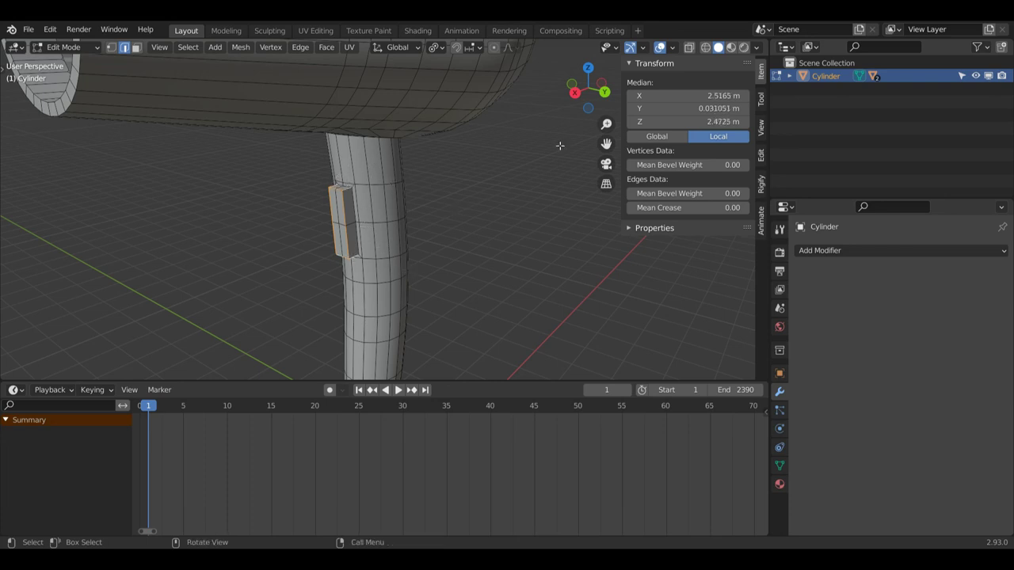
drag(589, 86, 725, 47)
key(ctrl+b)
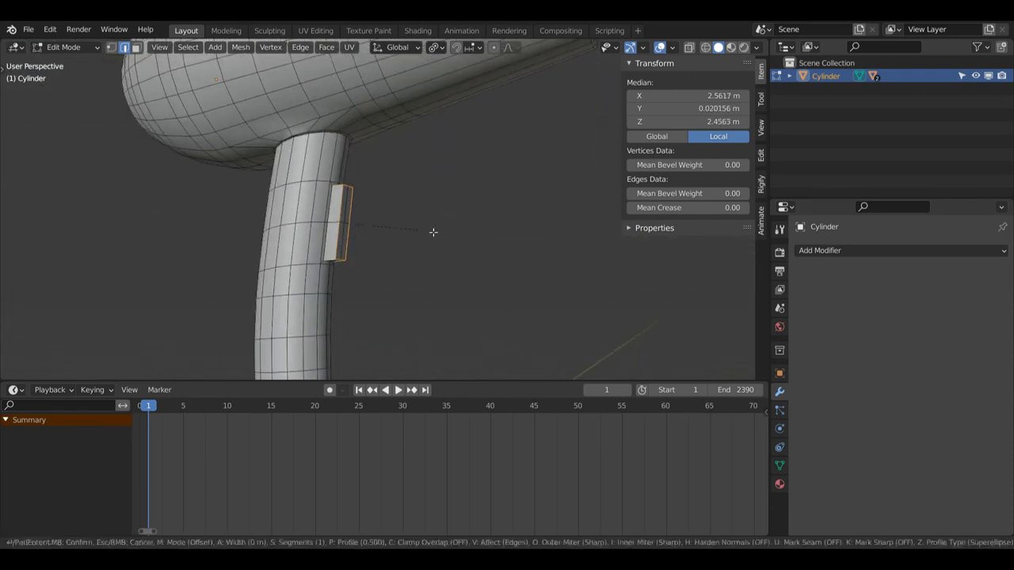
click(438, 228)
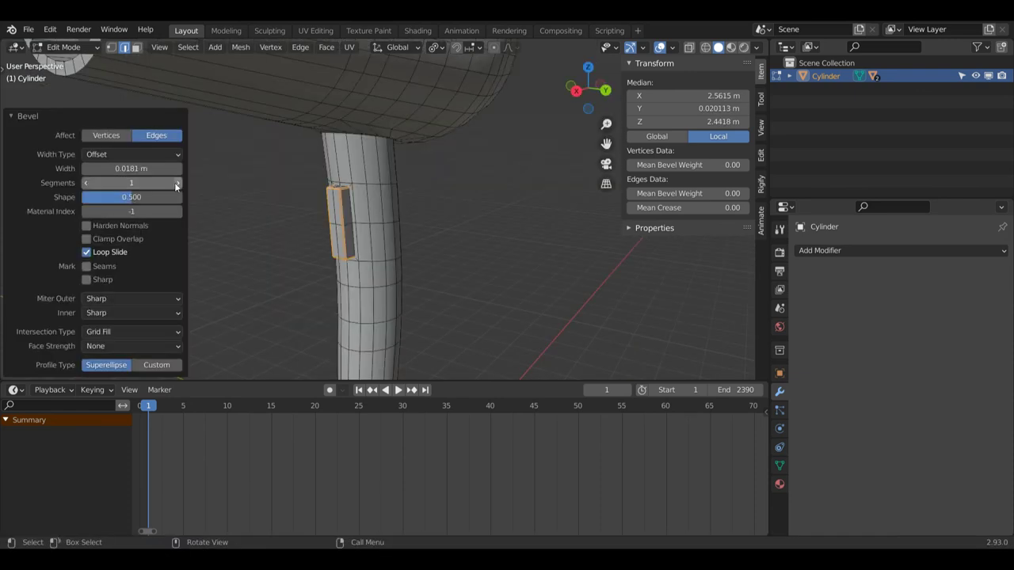
click(177, 183)
key(Tab)
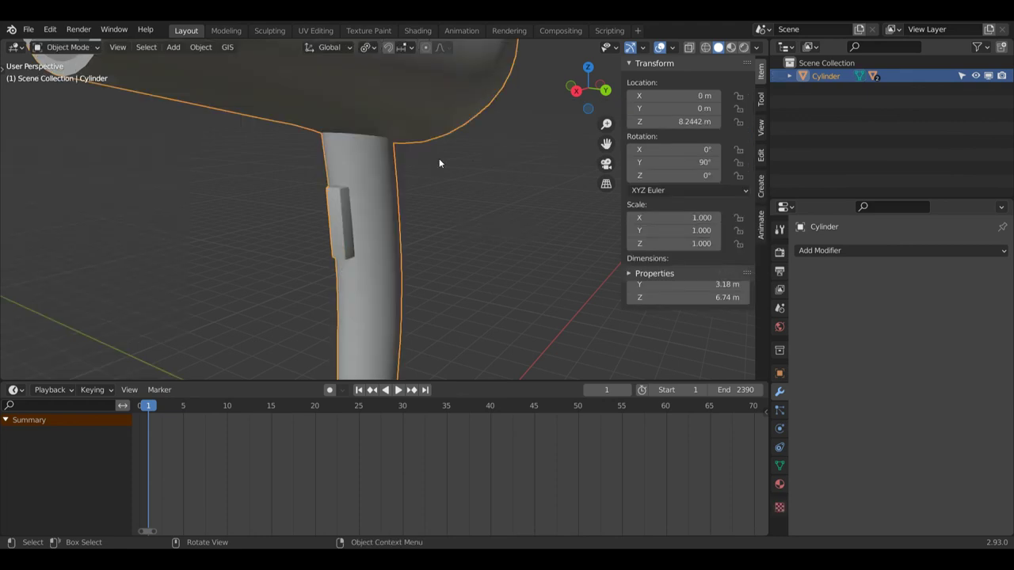
Step: Add a Subdivision Surface modifier to the dryer body
drag(583, 93, 602, 99)
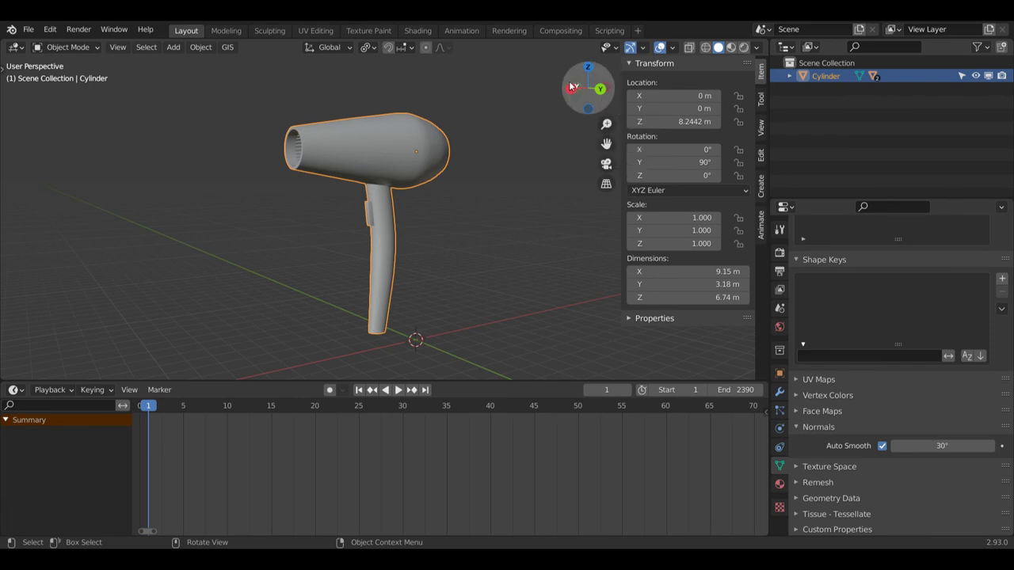
click(780, 391)
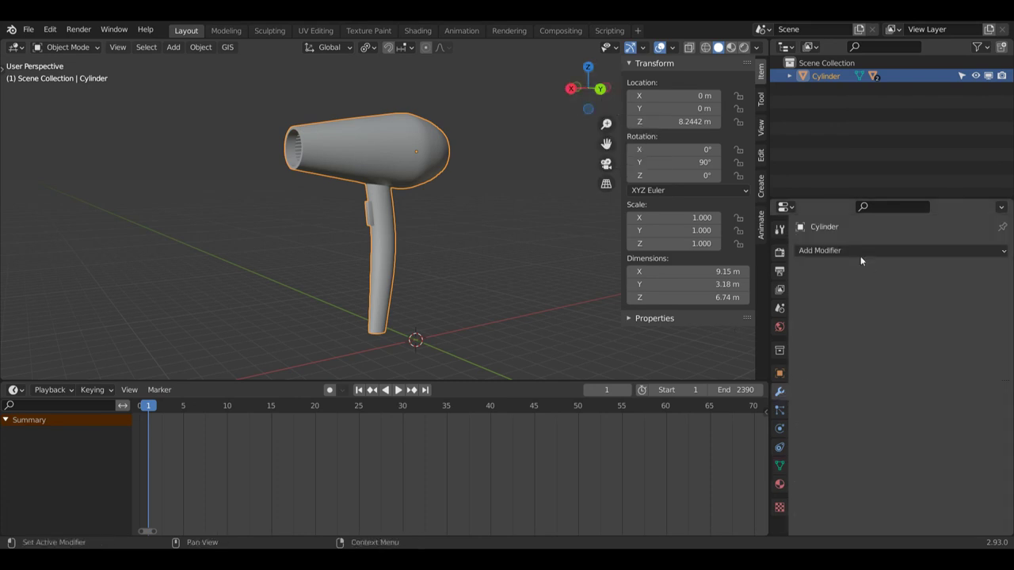
click(846, 251)
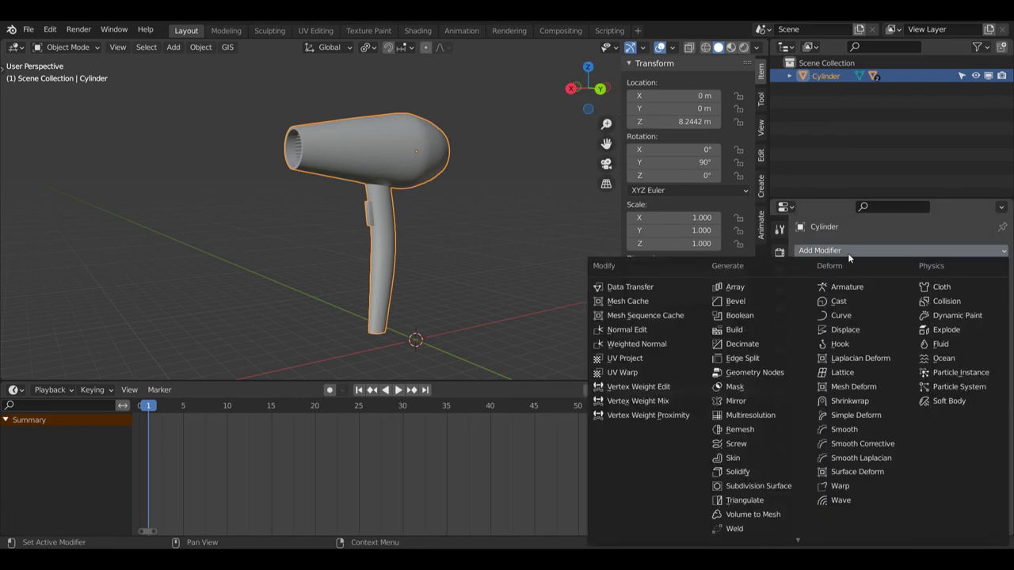
click(758, 486)
Step: In Edit Mode, set the mean crease of the outer edge loop around the narrow opening to 1
drag(588, 88, 618, 127)
key(ctrl+Tab)
click(544, 133)
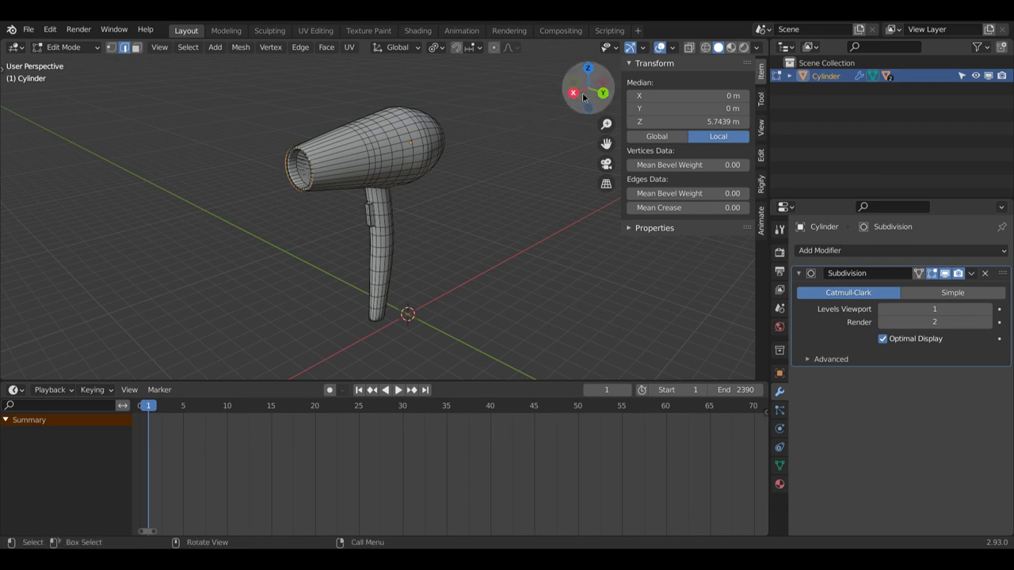
drag(588, 87, 606, 139)
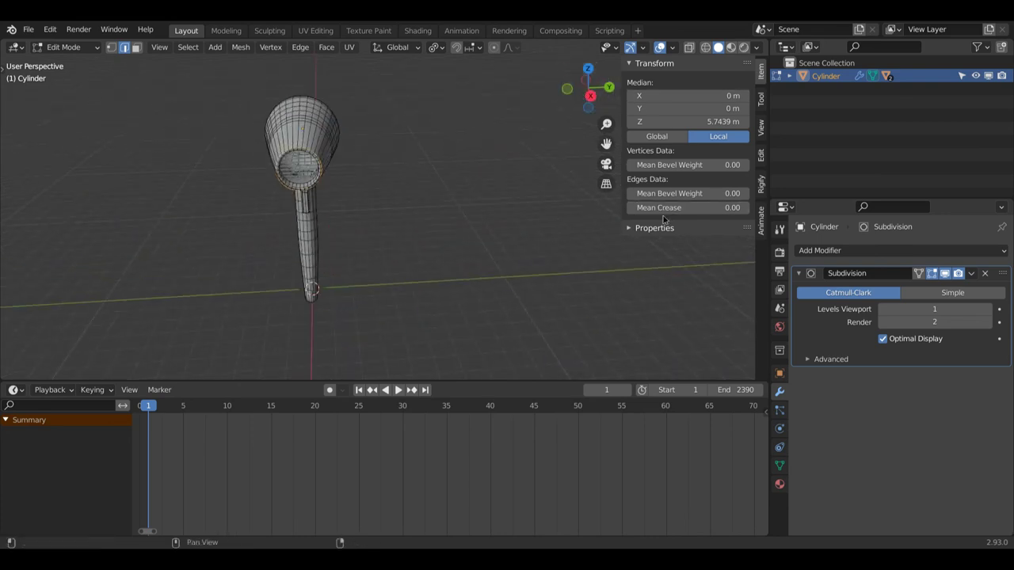
click(686, 208)
text(1)
key(Return)
mouse_move(589, 89)
mouse_down()
mouse_move(602, 86)
mouse_move(594, 83)
mouse_up()
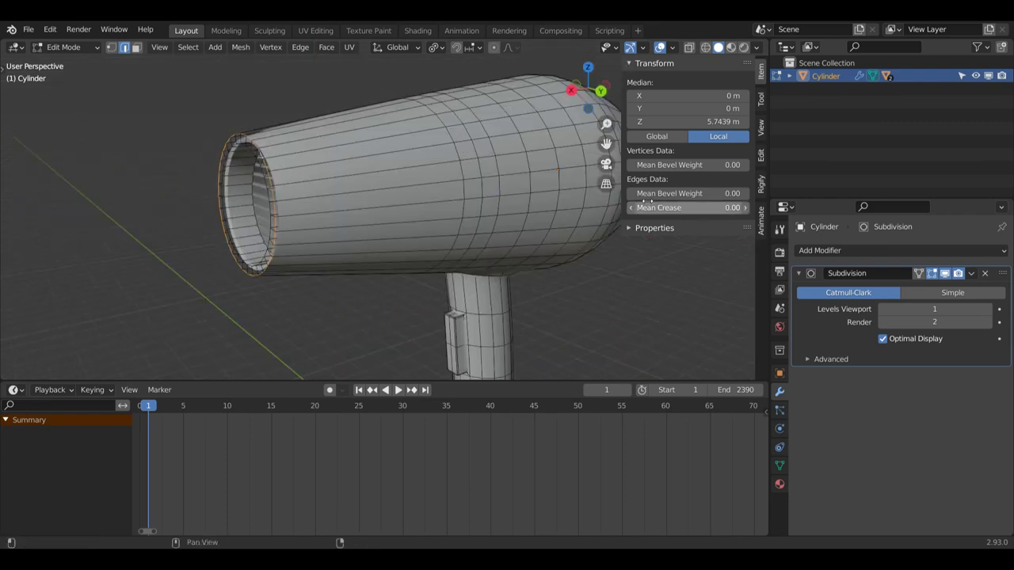
click(711, 206)
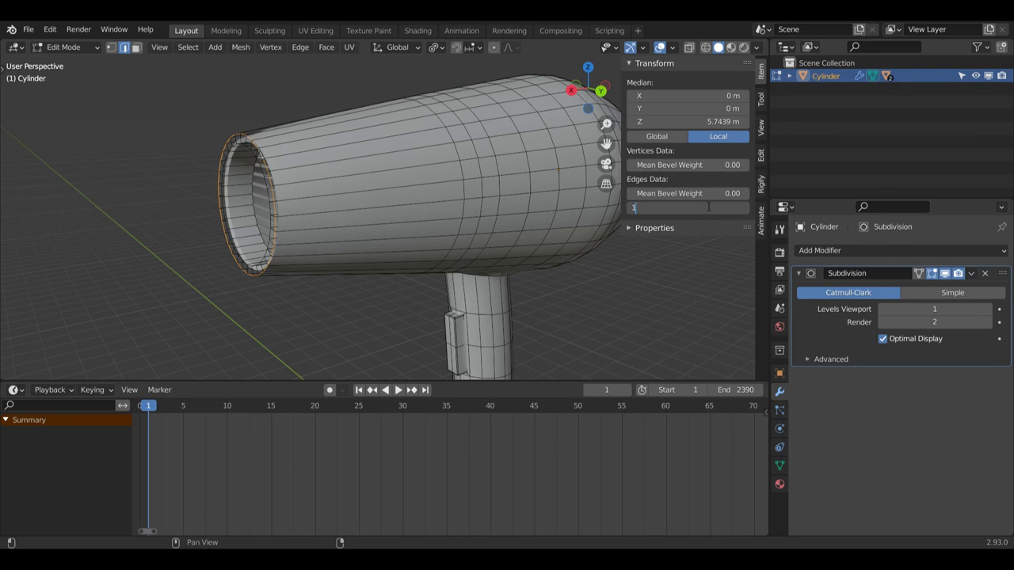
text(1)
key(Return)
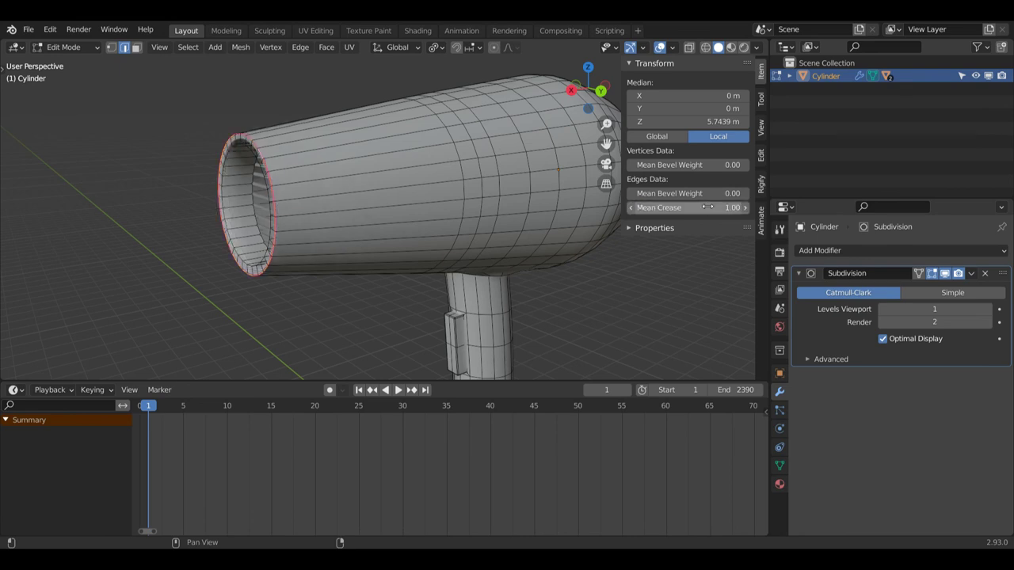
Step: Remove the Subdivision modifier from the dryer body, clear the edge selection and return to Object Mode
click(985, 275)
ctrl+shift+click(272, 201)
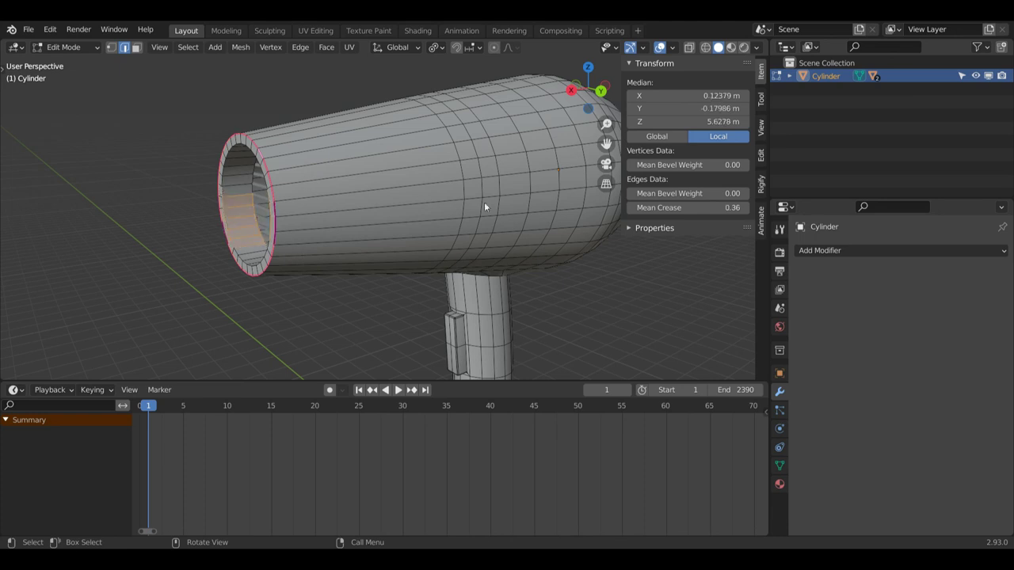
click(252, 302)
key(ctrl+Tab)
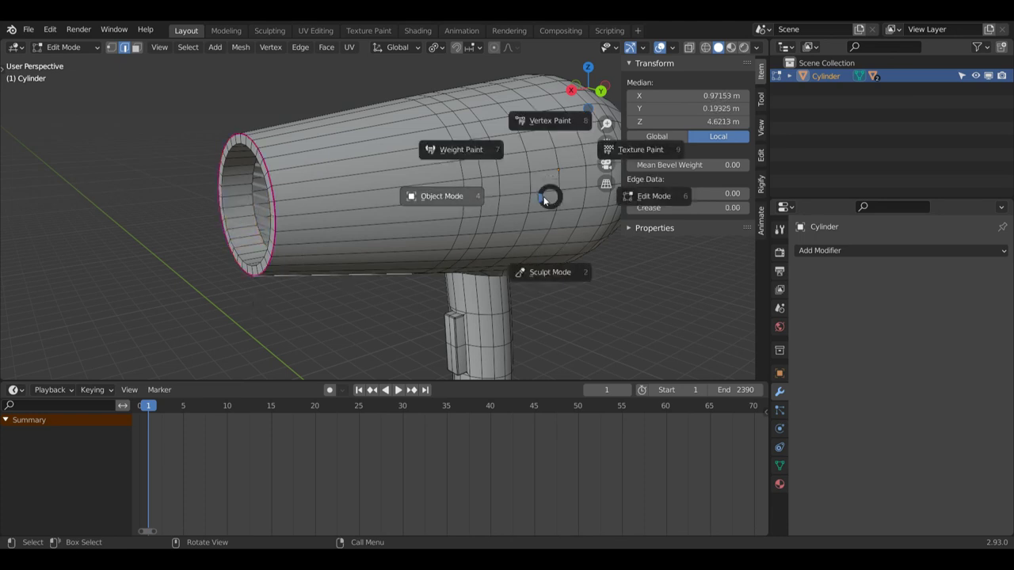
click(437, 204)
scroll(570, 120, down, 4)
drag(598, 96, 551, 98)
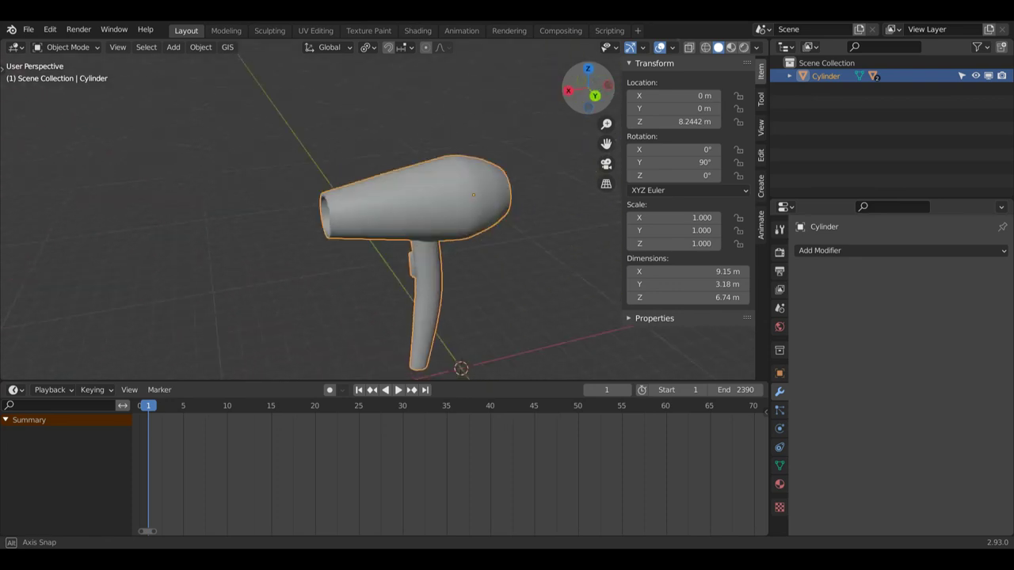